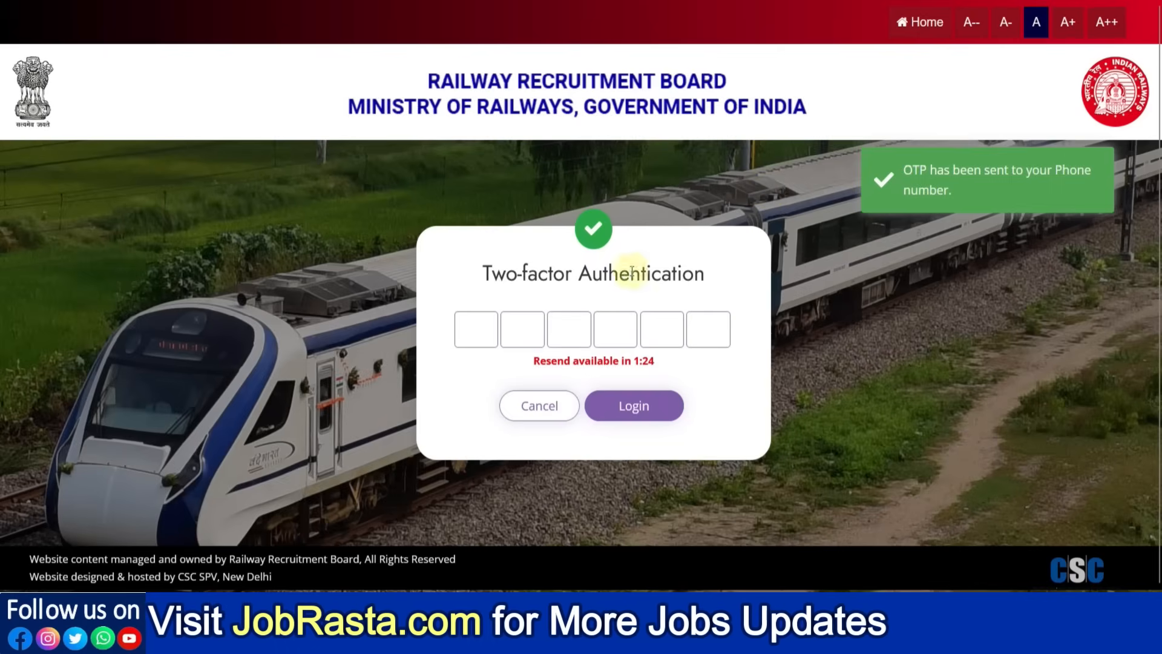
Log in to the portal with the OTP sent to the registered phone.
{"action": "left_click", "coordinate": [479, 330]}
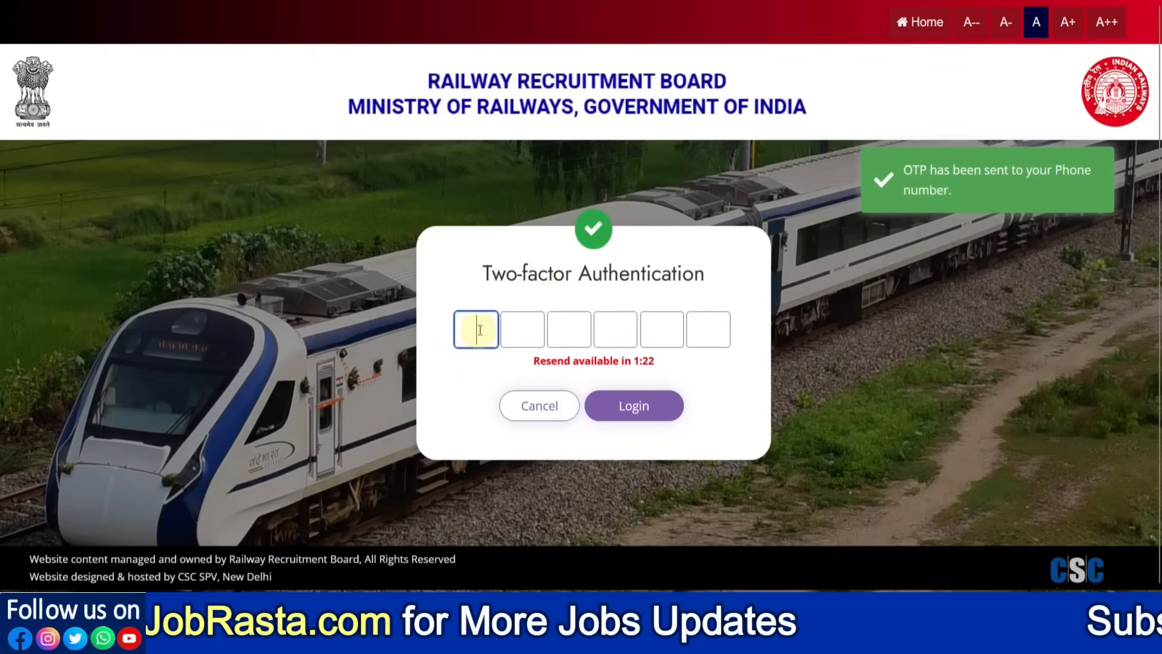
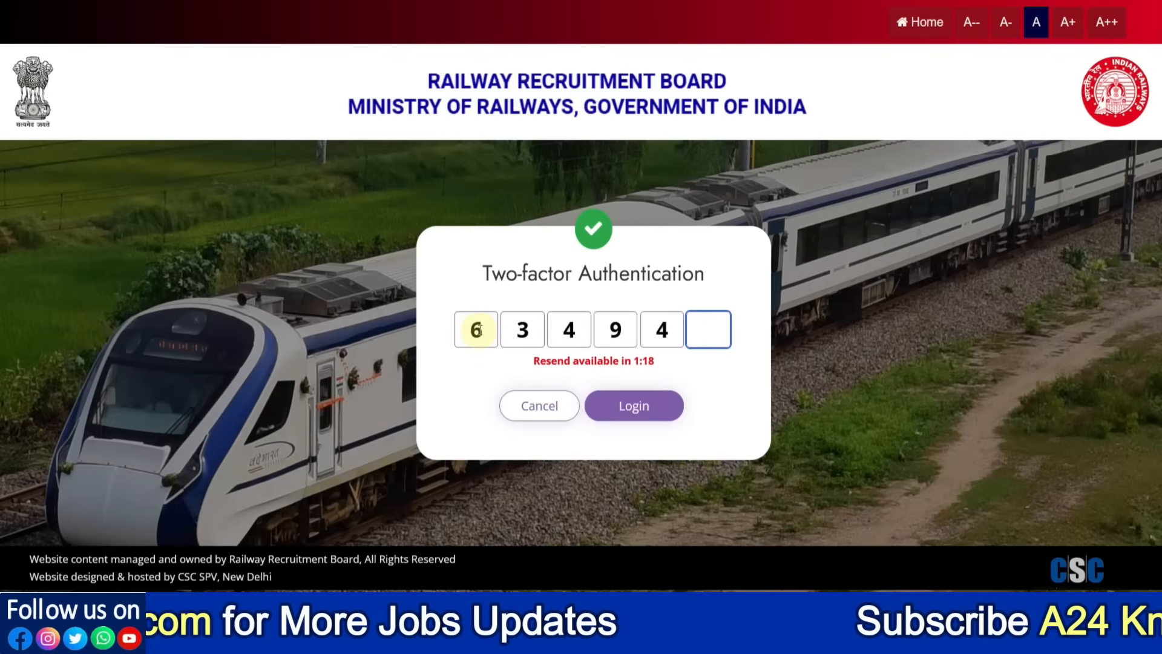
{"action": "left_click", "coordinate": [632, 417]}
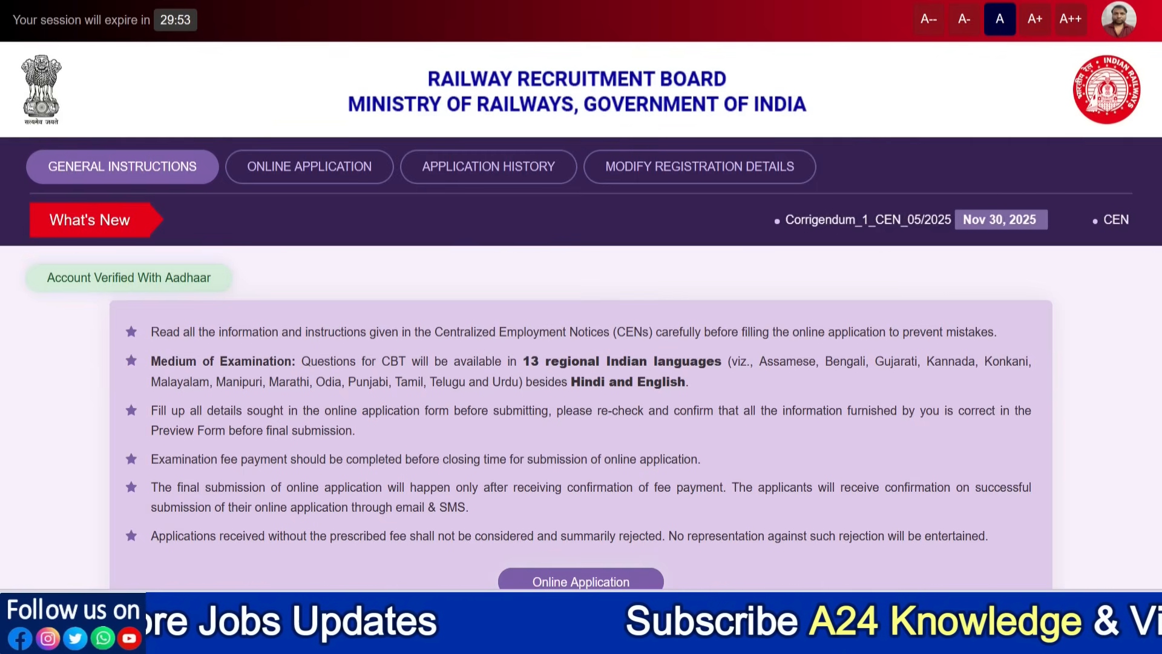
Open the online application, keep RRB Mumbai selected, and tick both eligibility declarations.
{"action": "left_click", "coordinate": [357, 184]}
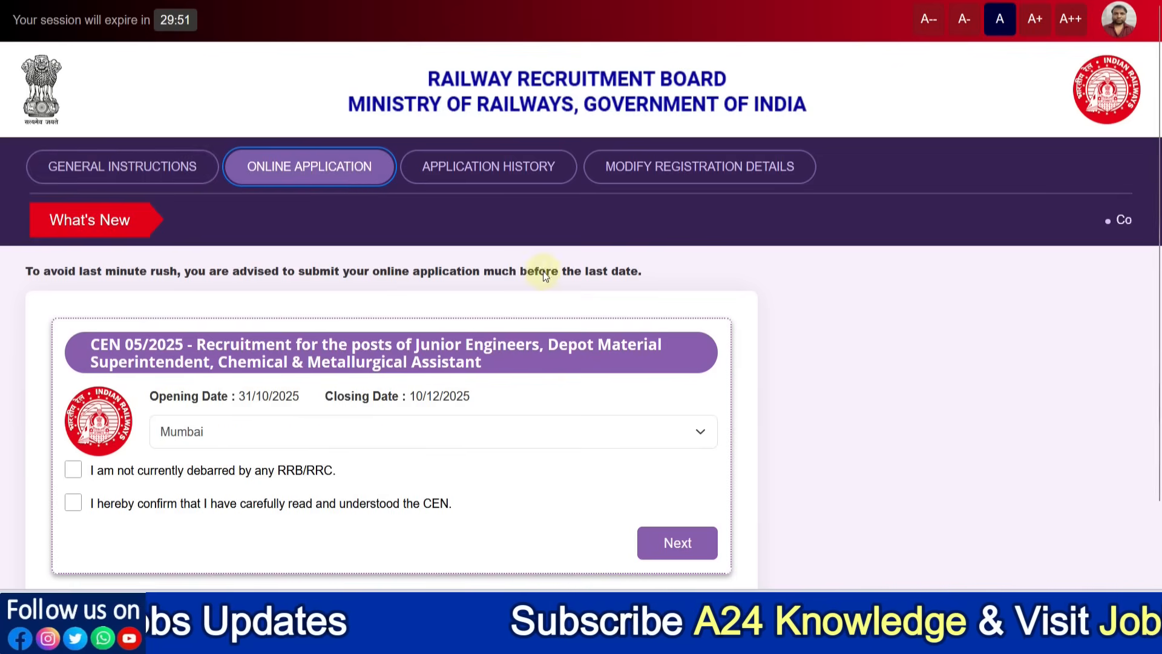
{"action": "scroll", "coordinate": [662, 316], "scroll_direction": "down", "scroll_amount": 1}
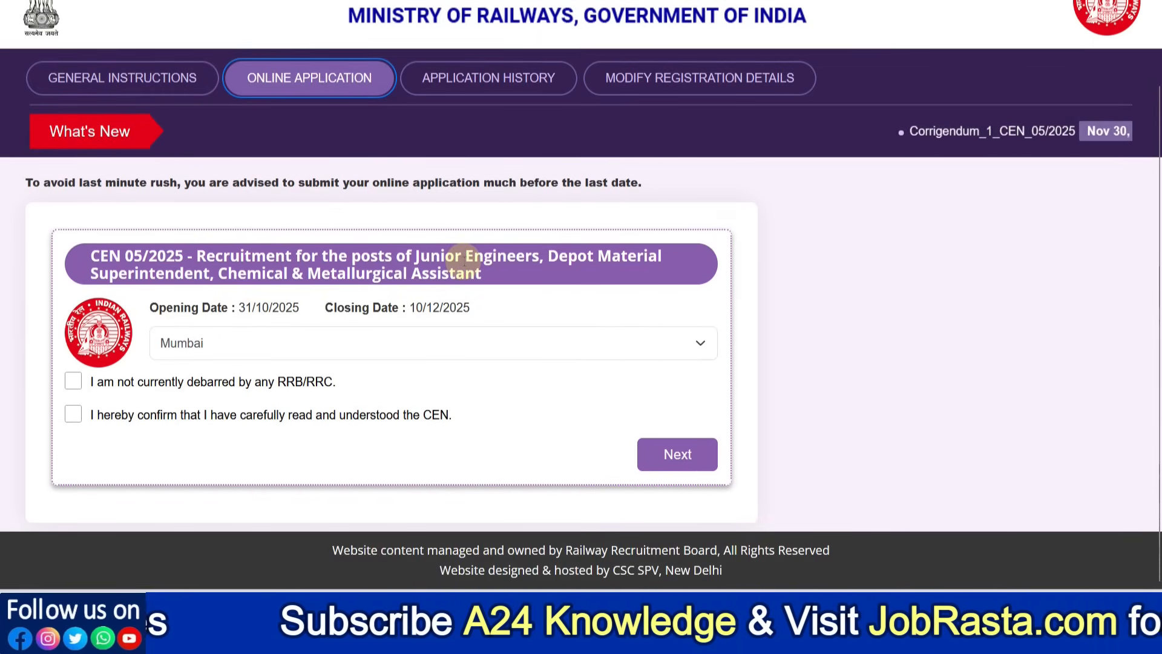
{"action": "left_click", "coordinate": [215, 340]}
{"action": "scroll", "coordinate": [252, 225], "scroll_direction": "down", "scroll_amount": 3}
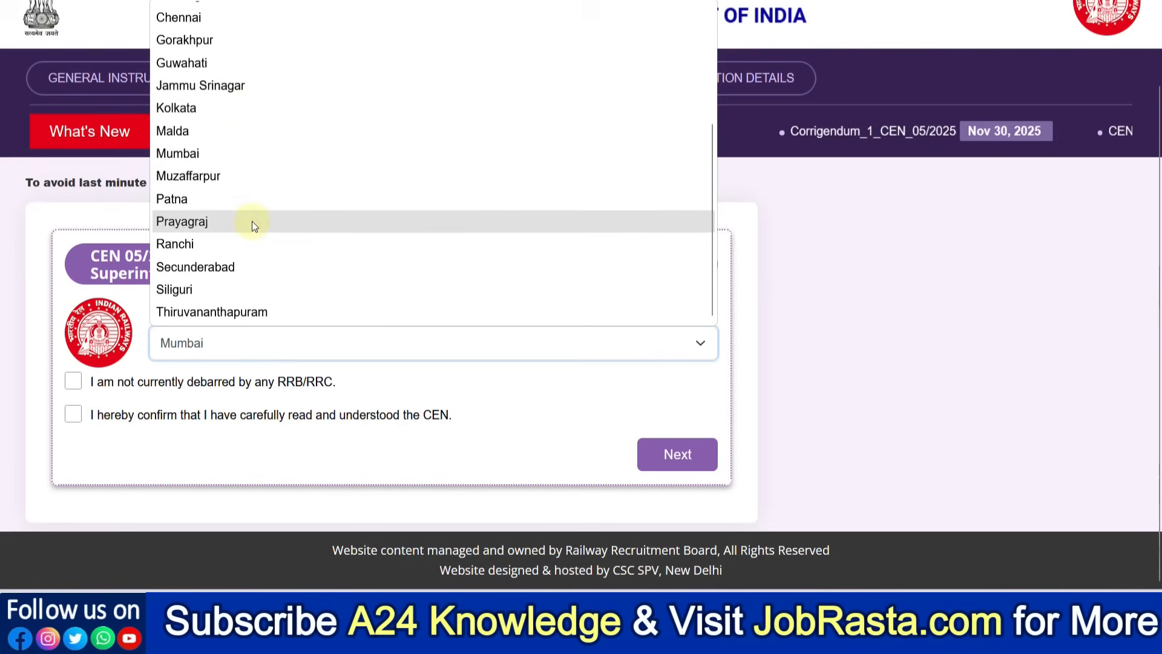
{"action": "scroll", "coordinate": [252, 220], "scroll_direction": "up", "scroll_amount": 3}
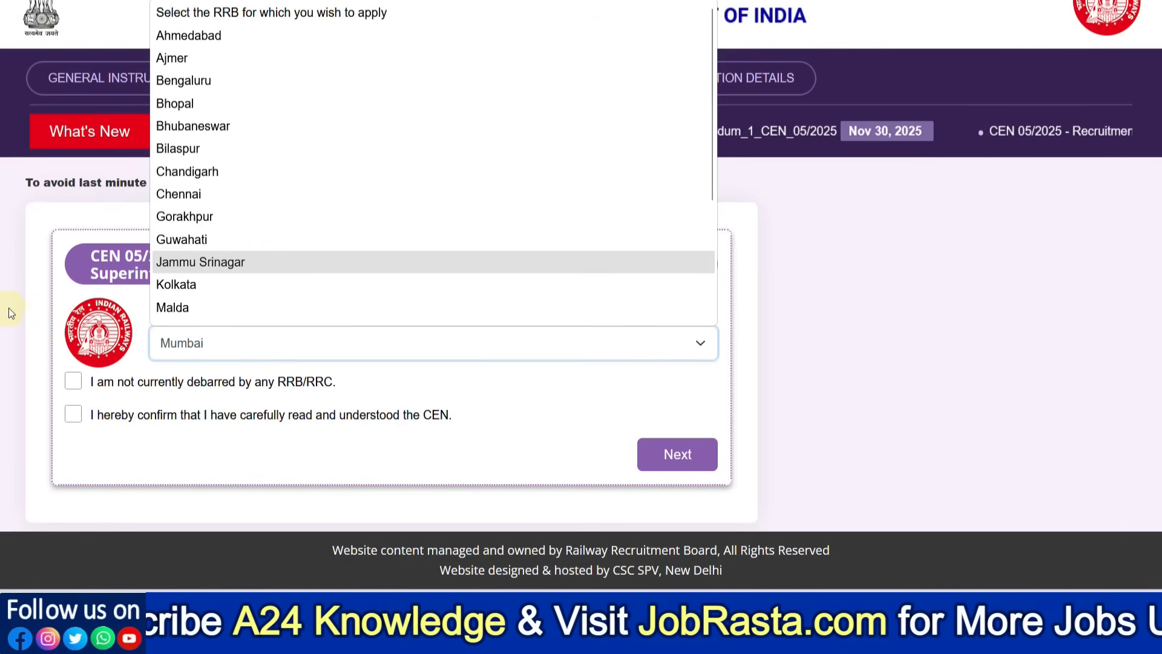
{"action": "left_click", "coordinate": [24, 303]}
{"action": "left_click", "coordinate": [72, 381]}
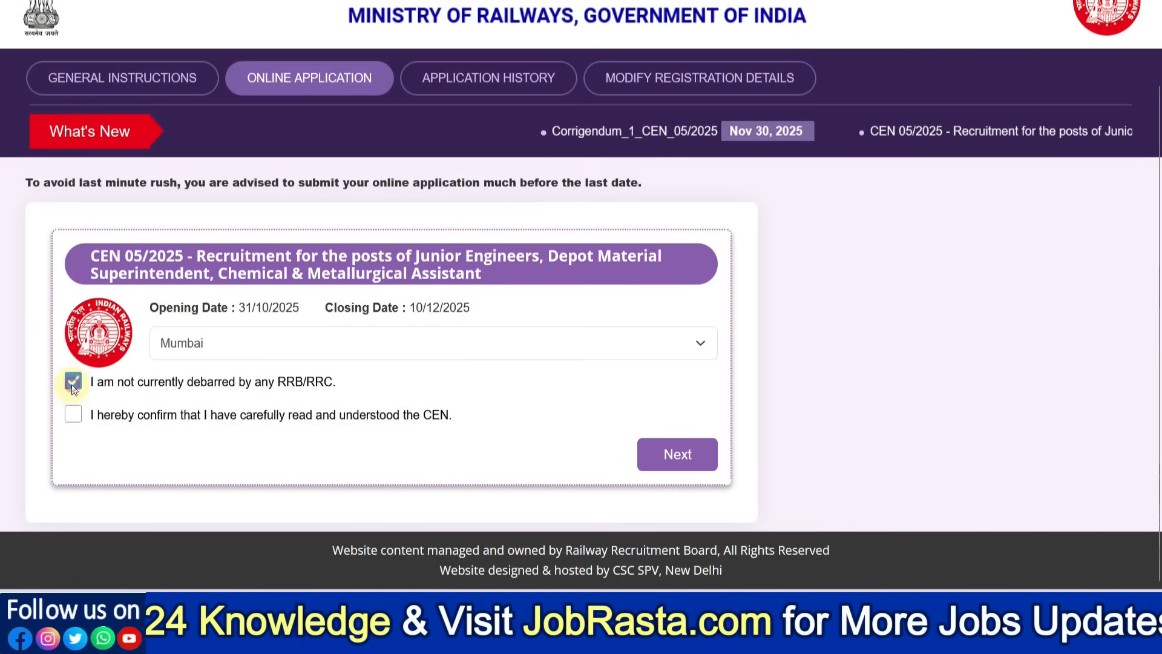
{"action": "left_click", "coordinate": [74, 416]}
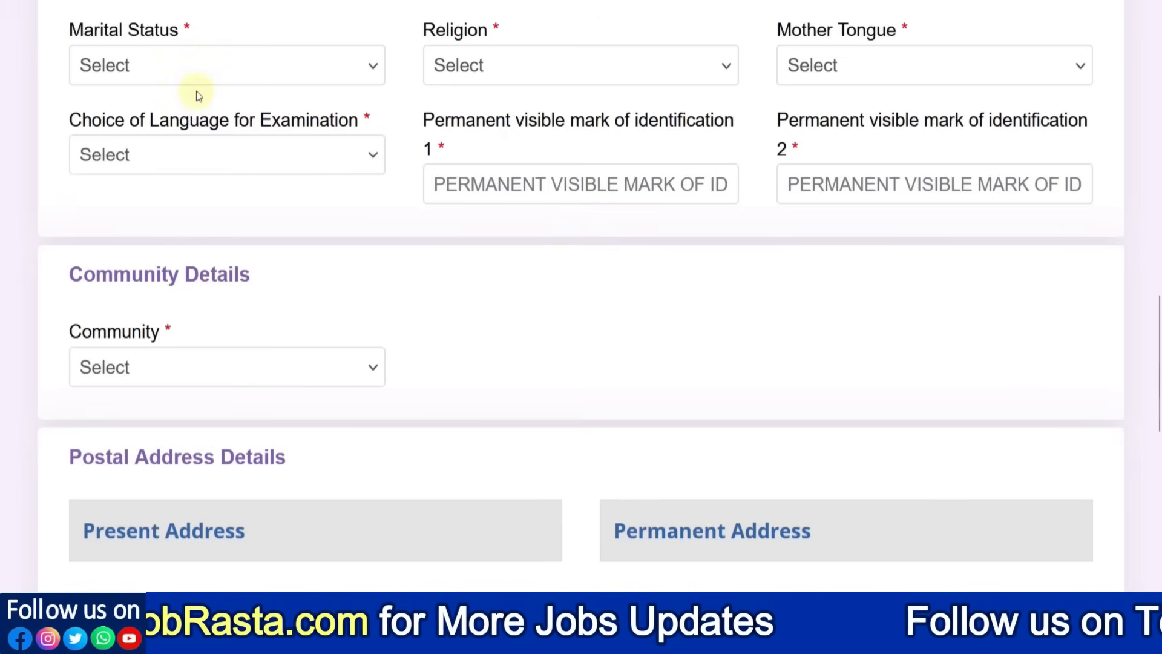
On the application form, set marital status Unmarried, religion Hindu and mother tongue Hindi.
{"action": "left_click", "coordinate": [179, 68]}
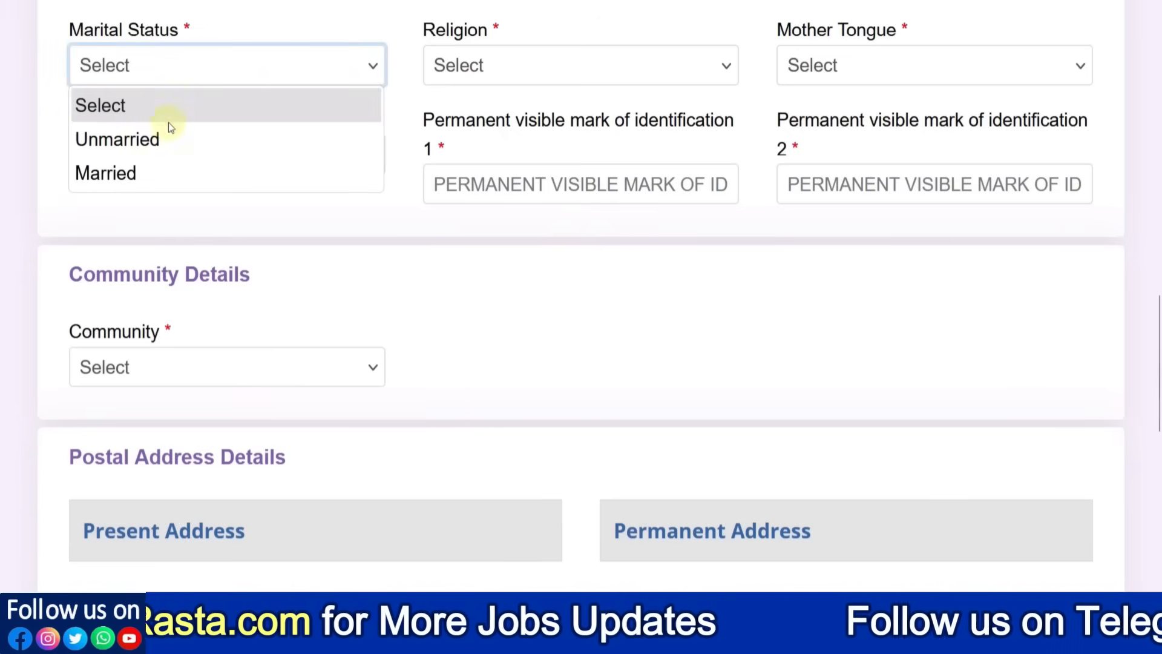
{"action": "left_click", "coordinate": [166, 143]}
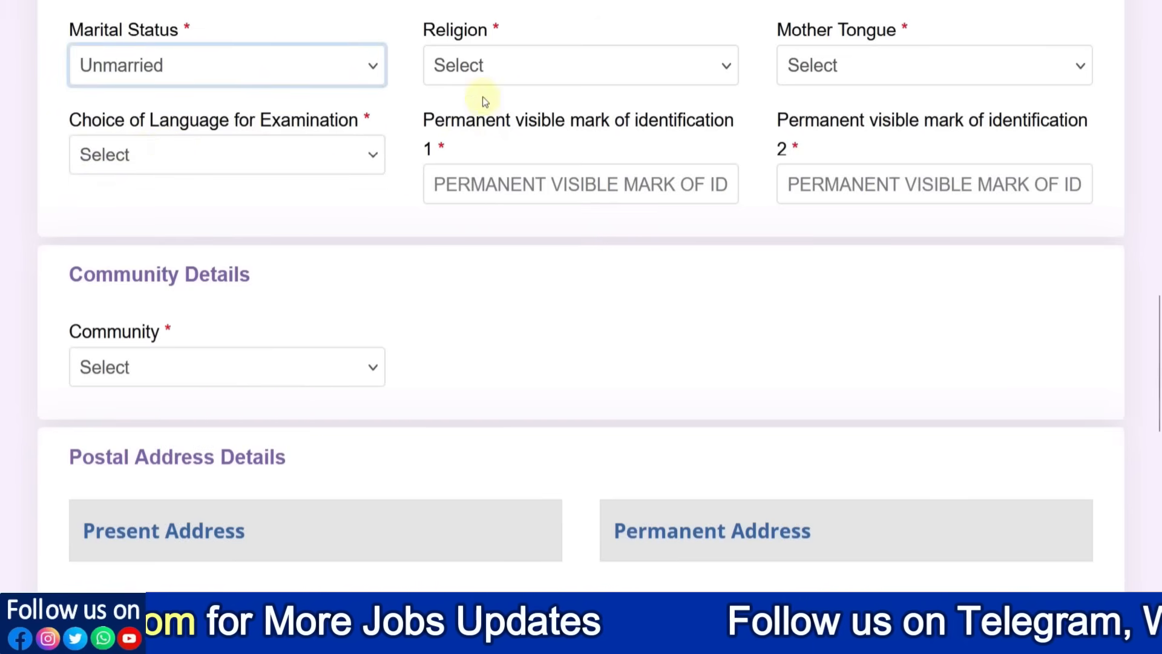
{"action": "left_click", "coordinate": [467, 65]}
{"action": "left_click", "coordinate": [457, 138]}
{"action": "left_click", "coordinate": [806, 75]}
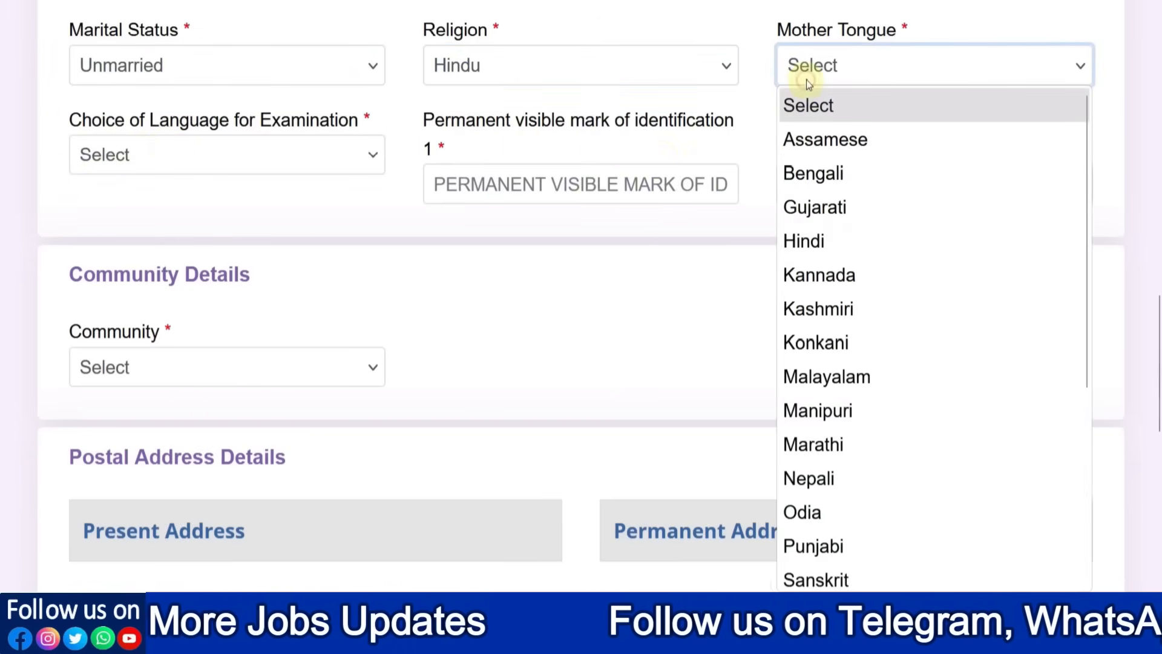
{"action": "scroll", "coordinate": [827, 441], "scroll_direction": "down", "scroll_amount": 3}
{"action": "scroll", "coordinate": [826, 440], "scroll_direction": "up", "scroll_amount": 3}
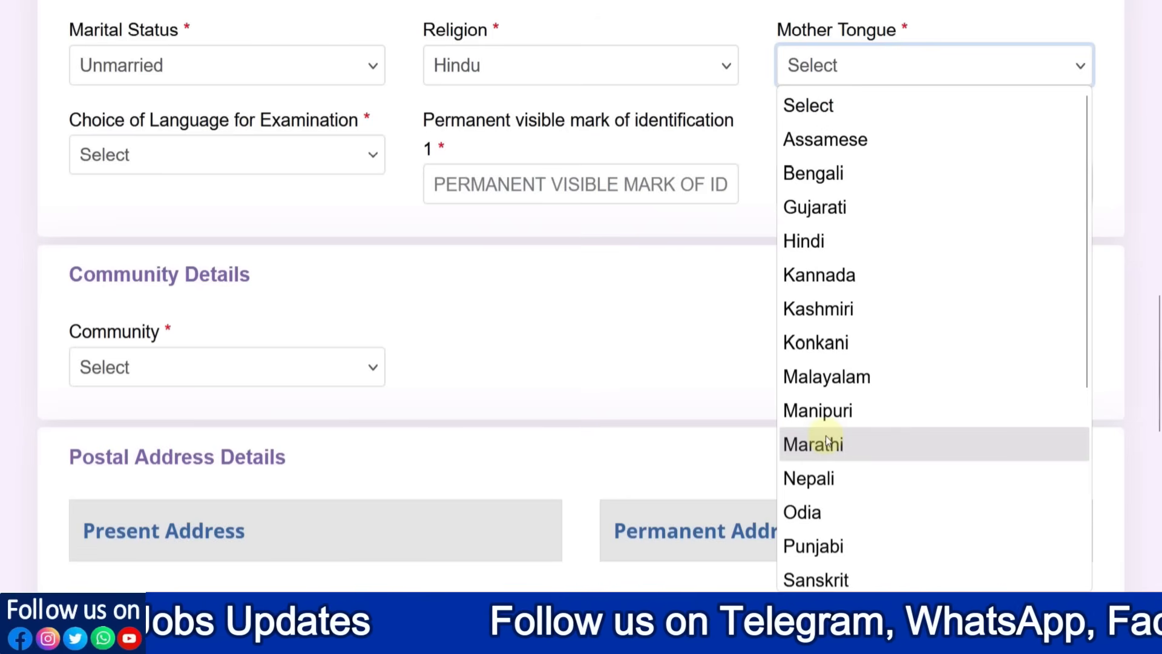
{"action": "left_click", "coordinate": [834, 251]}
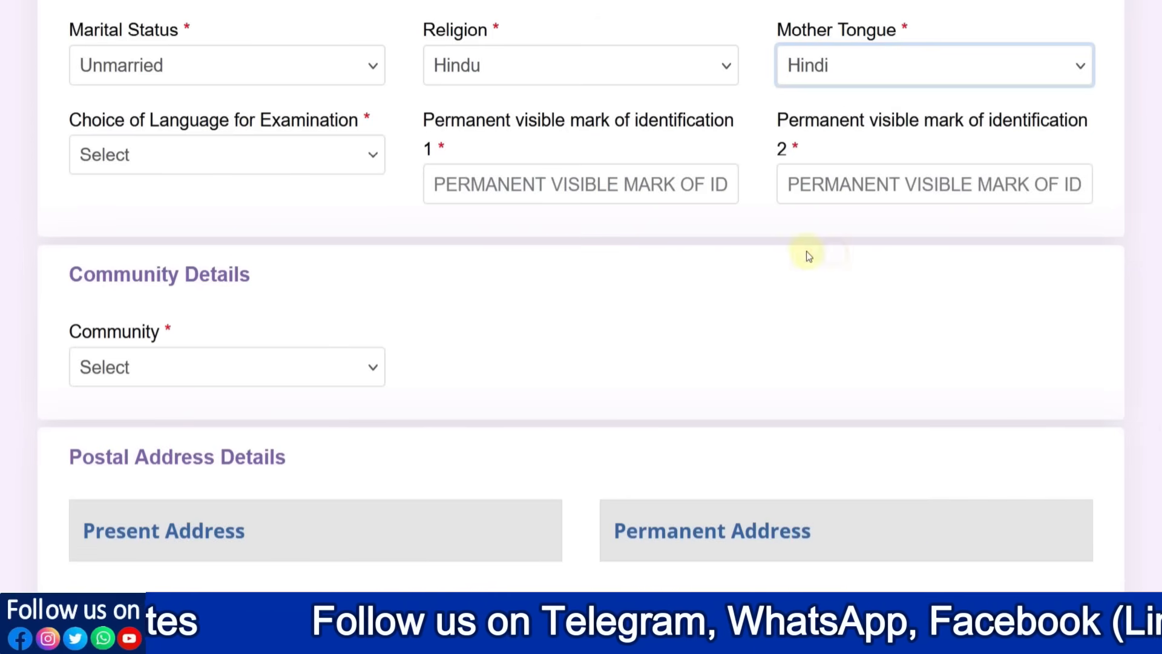
Set examination language to English and community to EWS, replacing an initial UR choice.
{"action": "left_click", "coordinate": [198, 164]}
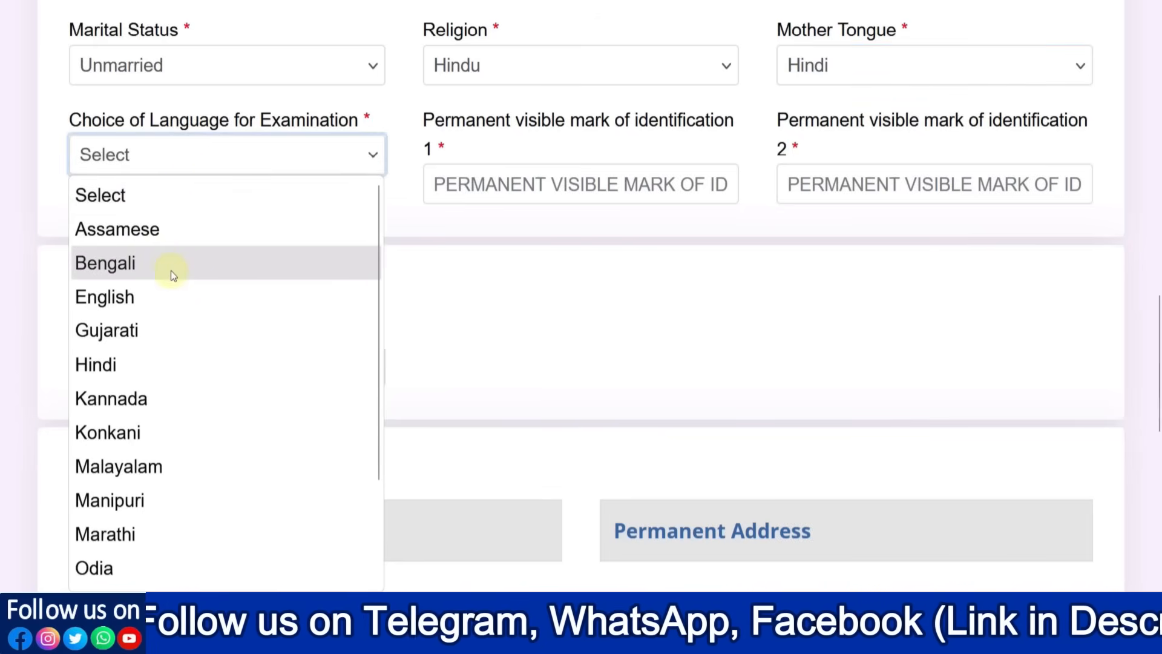
{"action": "left_click", "coordinate": [165, 303]}
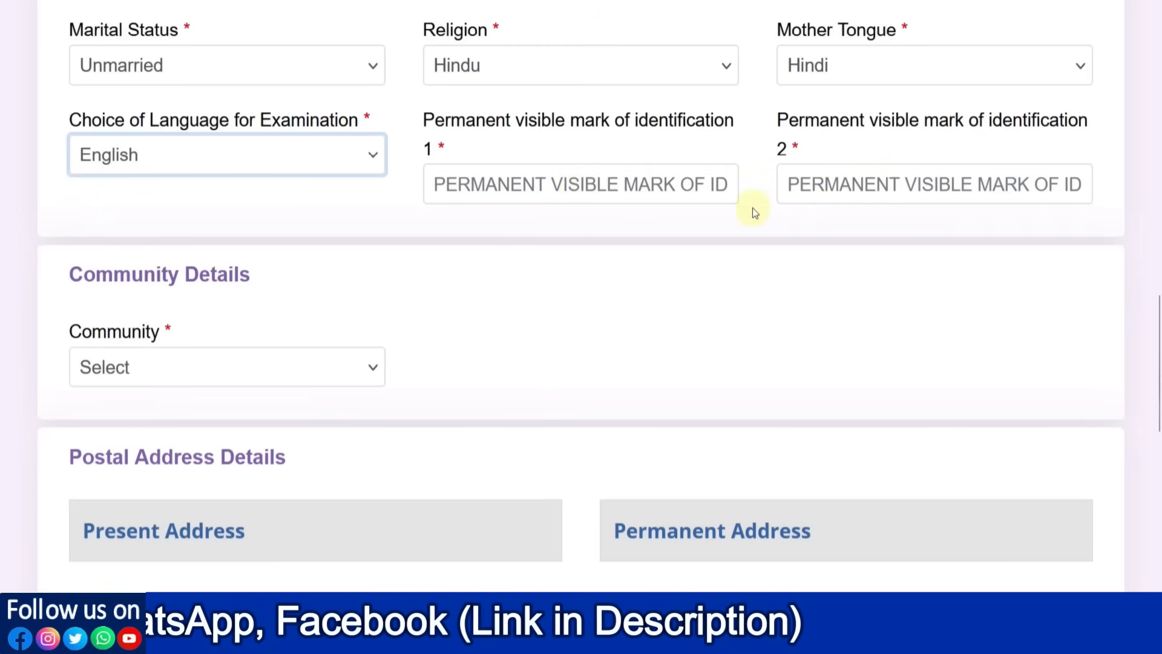
{"action": "left_click", "coordinate": [268, 367]}
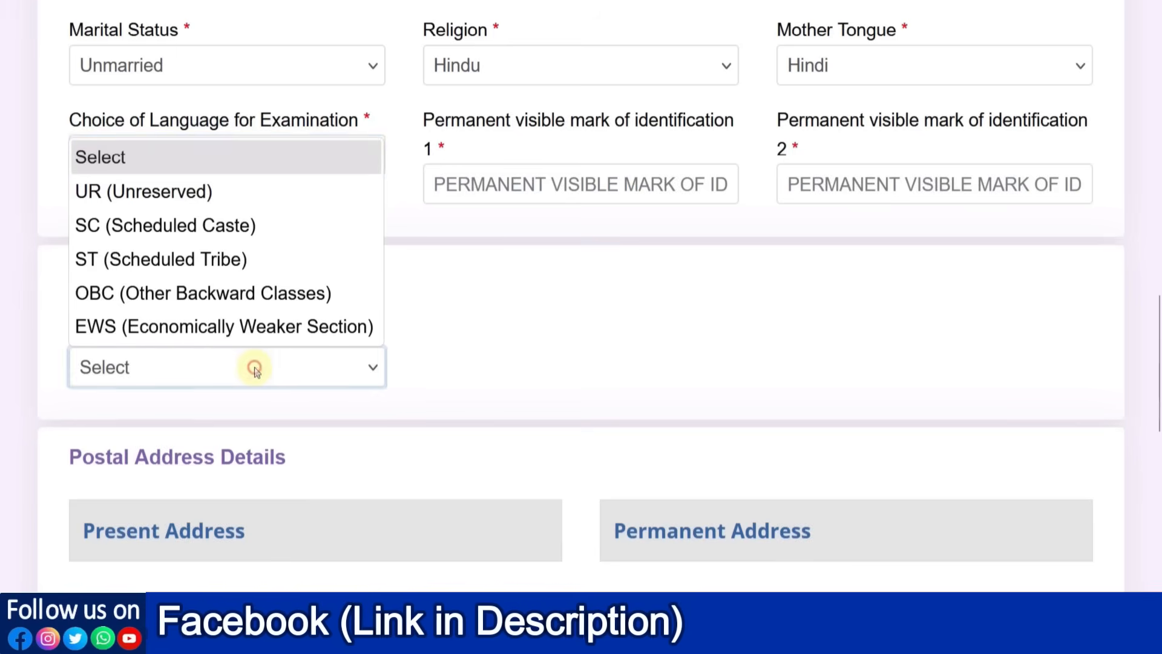
{"action": "left_click", "coordinate": [173, 194]}
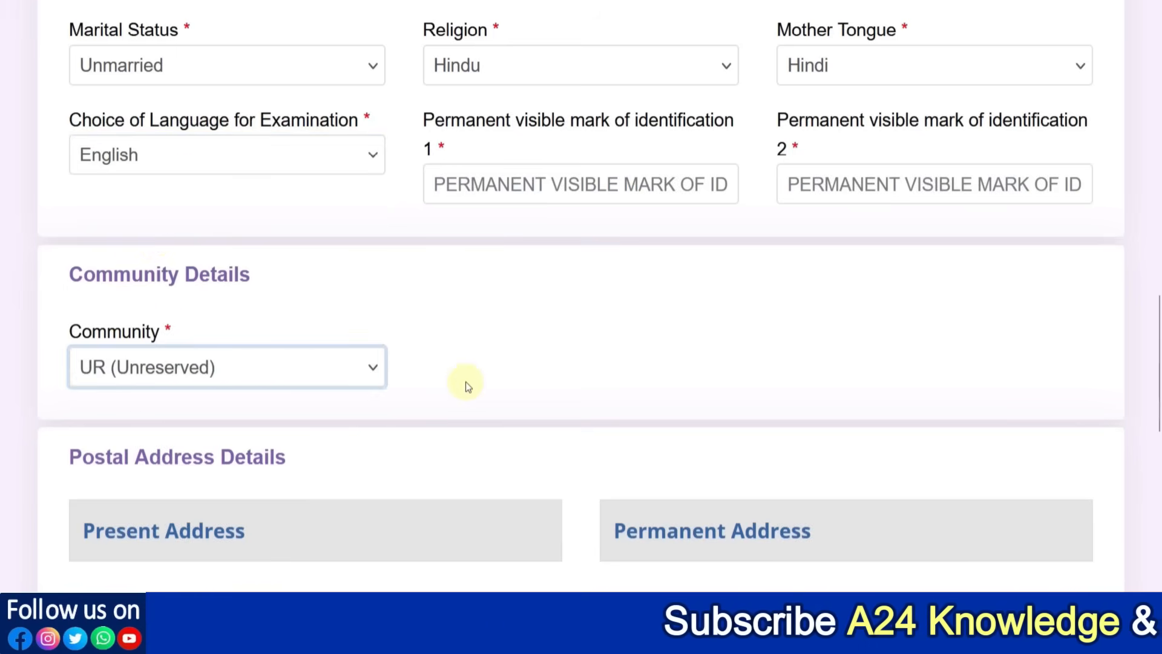
{"action": "left_click", "coordinate": [303, 375]}
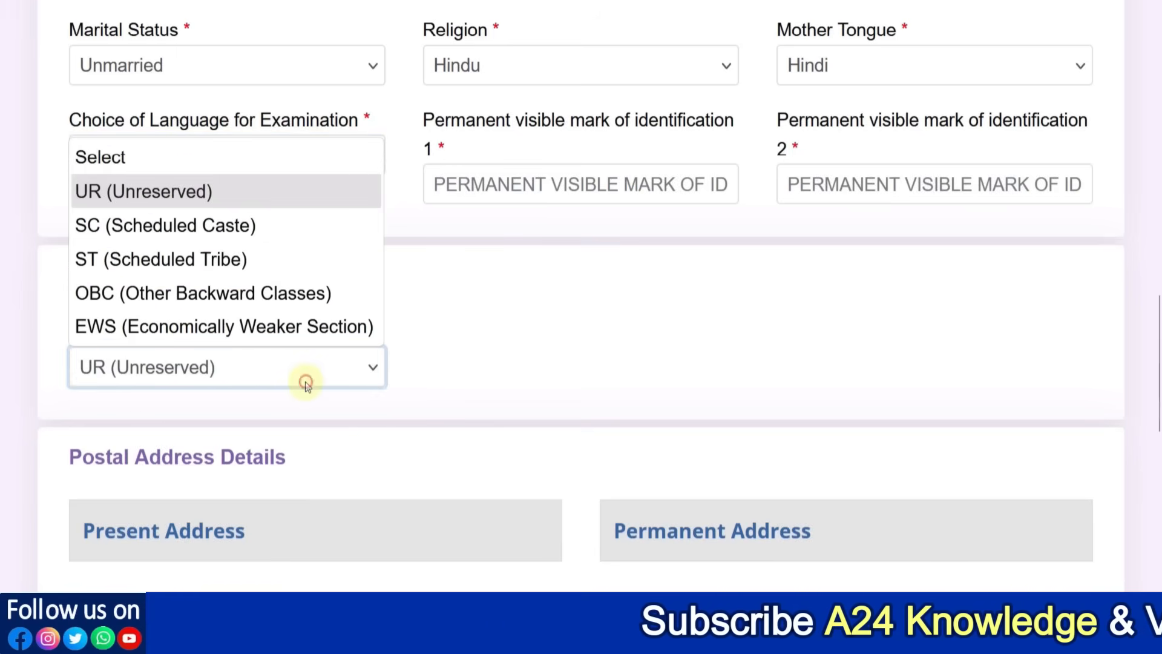
{"action": "left_click", "coordinate": [158, 324]}
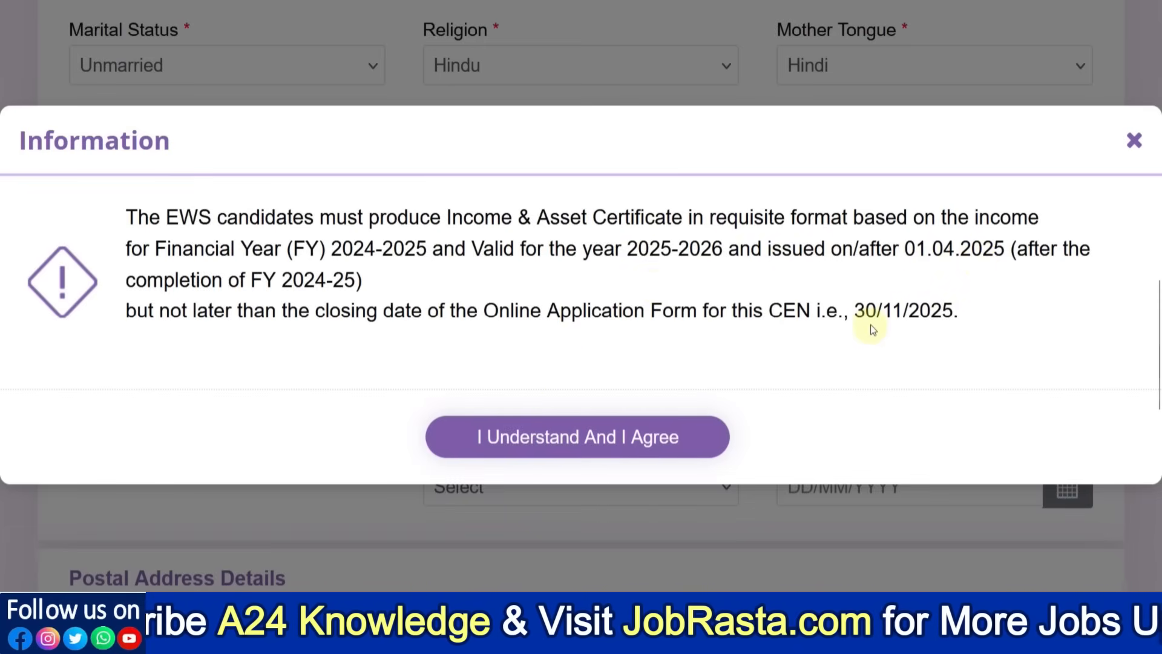
Accept the EWS notice and set certificate authority Taluka Magistrate, issuing state RAJASTHAN.
{"action": "left_click", "coordinate": [612, 433]}
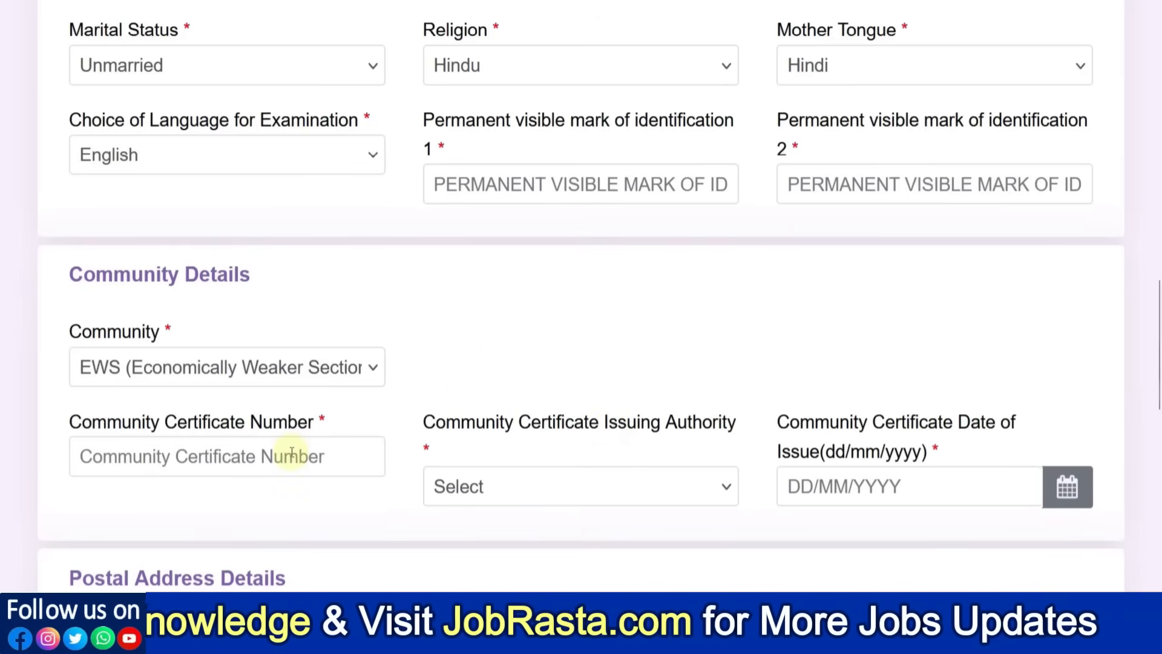
{"action": "left_click", "coordinate": [292, 452]}
{"action": "left_click", "coordinate": [576, 498]}
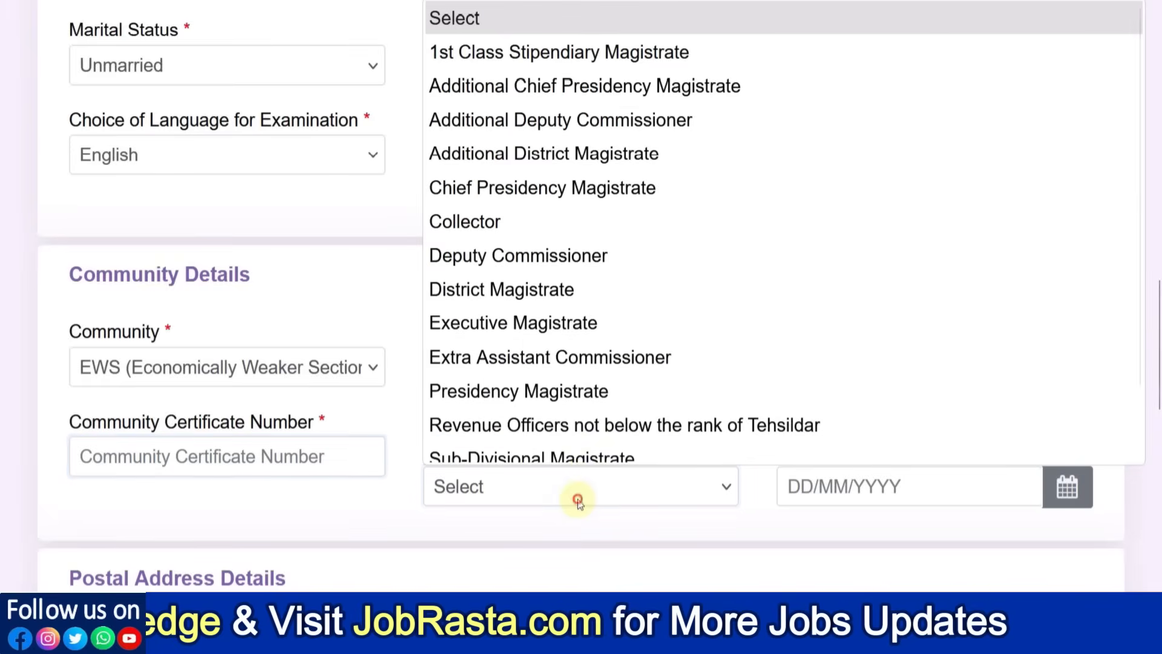
{"action": "scroll", "coordinate": [596, 329], "scroll_direction": "down", "scroll_amount": 2}
{"action": "left_click", "coordinate": [572, 445]}
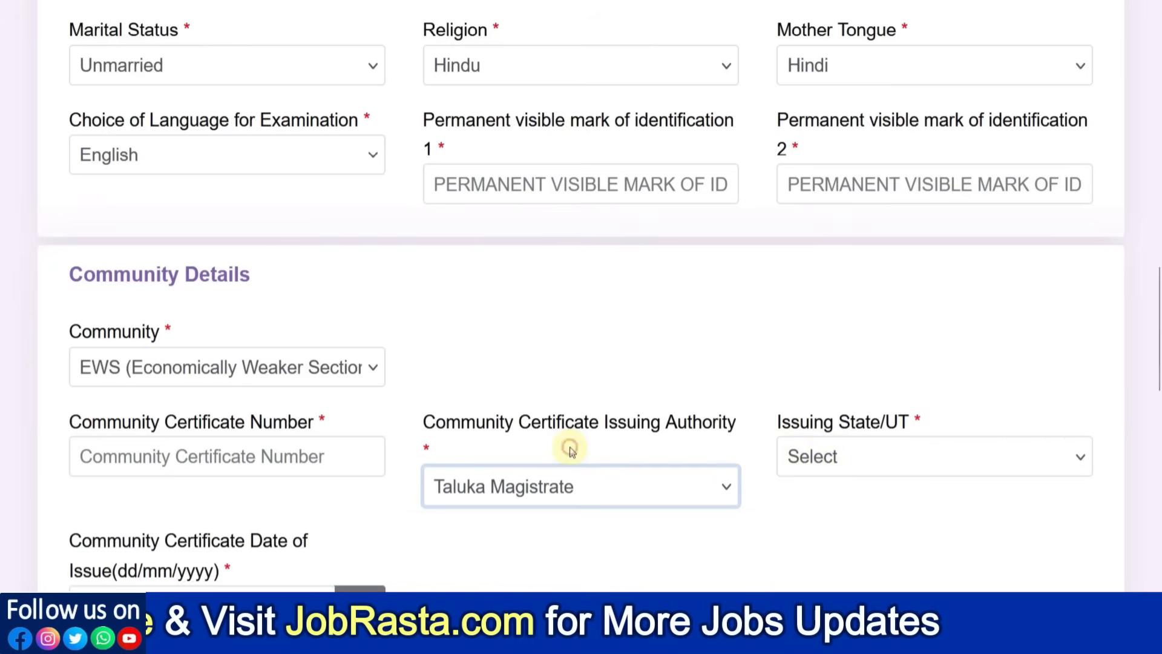
{"action": "left_click", "coordinate": [835, 451]}
{"action": "scroll", "coordinate": [850, 383], "scroll_direction": "down", "scroll_amount": 10}
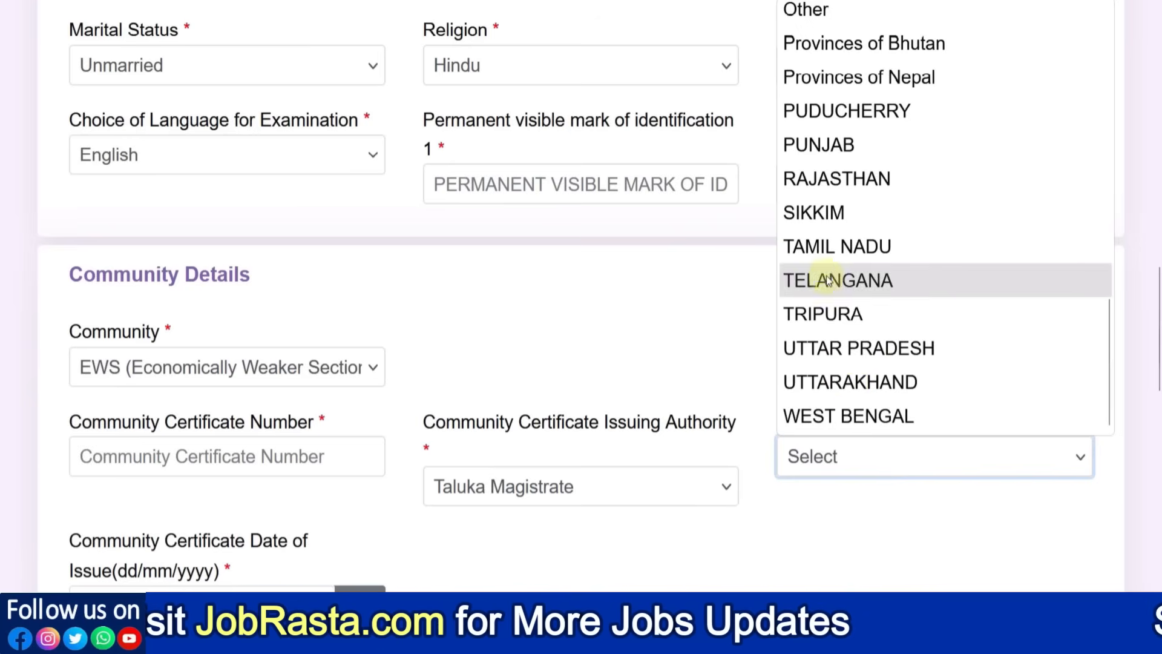
{"action": "left_click", "coordinate": [833, 180]}
{"action": "left_click_drag", "start_coordinate": [1157, 278], "coordinate": [1157, 298]}
Leave the certificate issue date blank and change the community to OBC.
{"action": "left_click", "coordinate": [360, 529]}
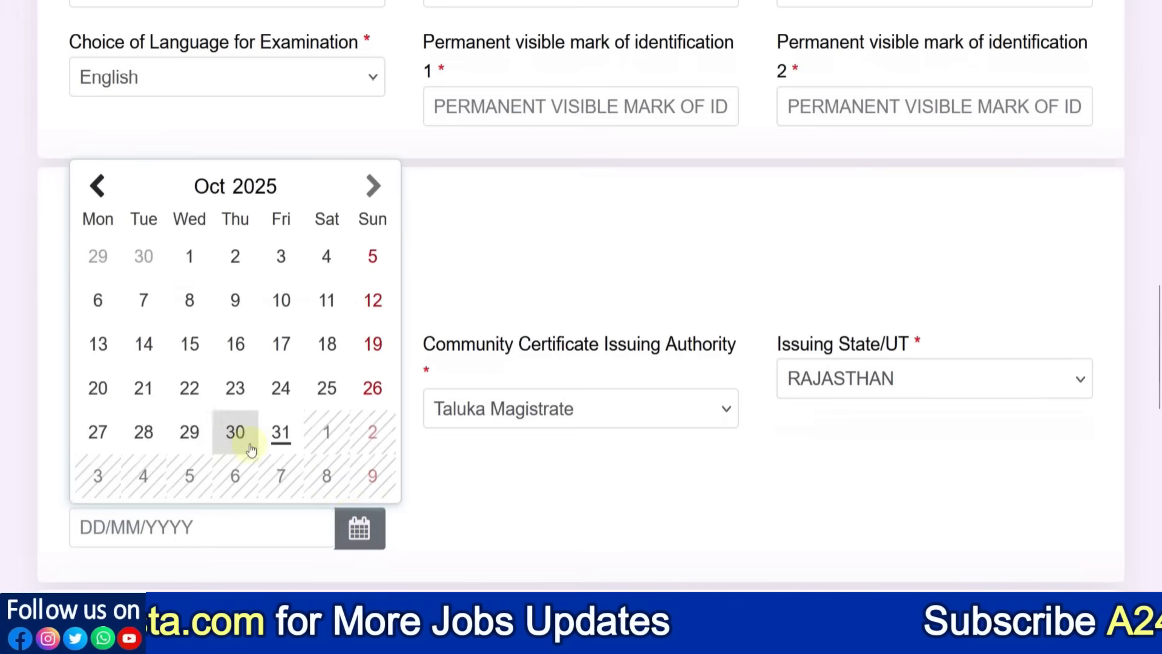
{"action": "left_click", "coordinate": [566, 492]}
{"action": "left_click", "coordinate": [193, 302]}
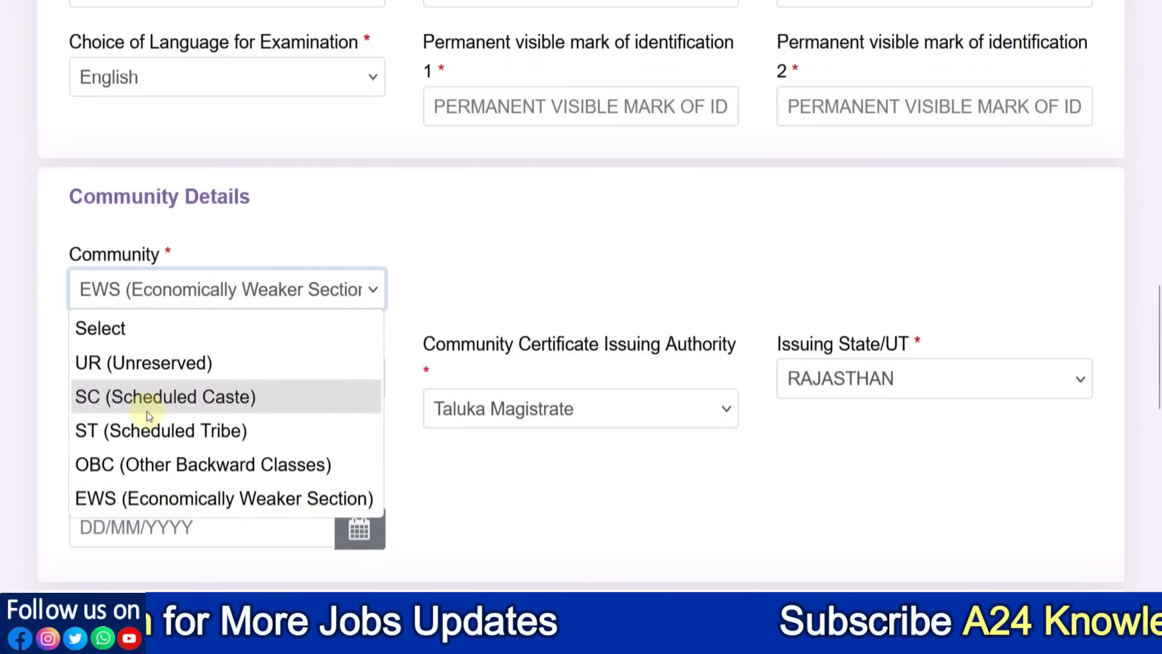
{"action": "left_click", "coordinate": [150, 465]}
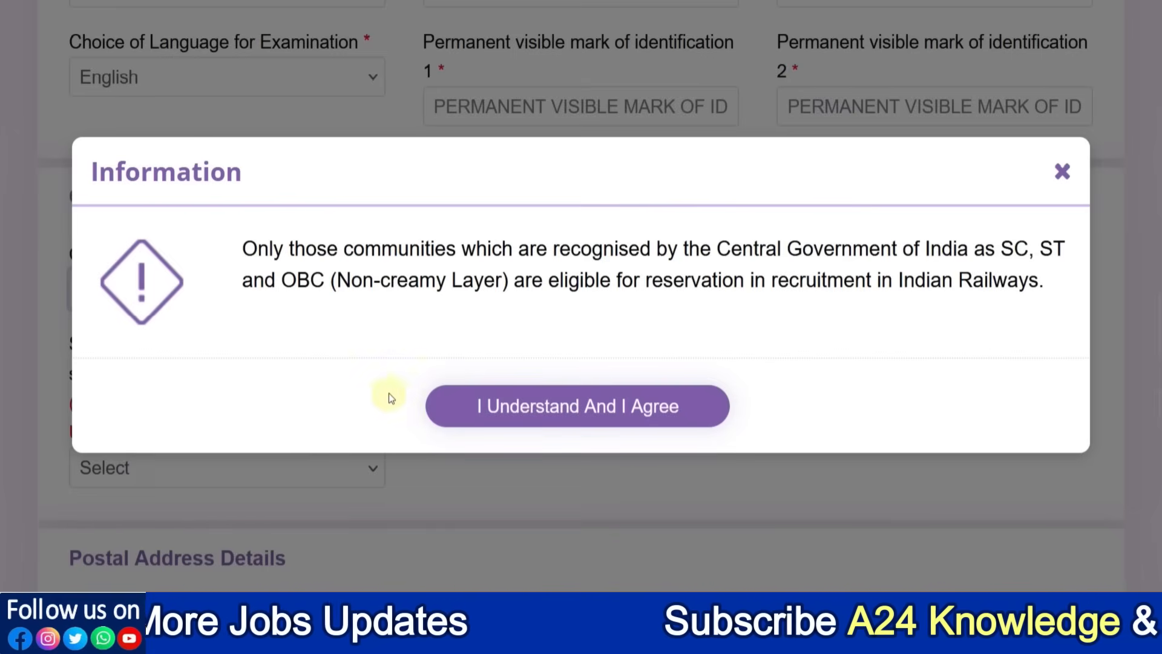
Accept the reservation notice, choose OBC (Non Creamy layer), and accept the OBC certificate notice.
{"action": "left_click", "coordinate": [625, 405]}
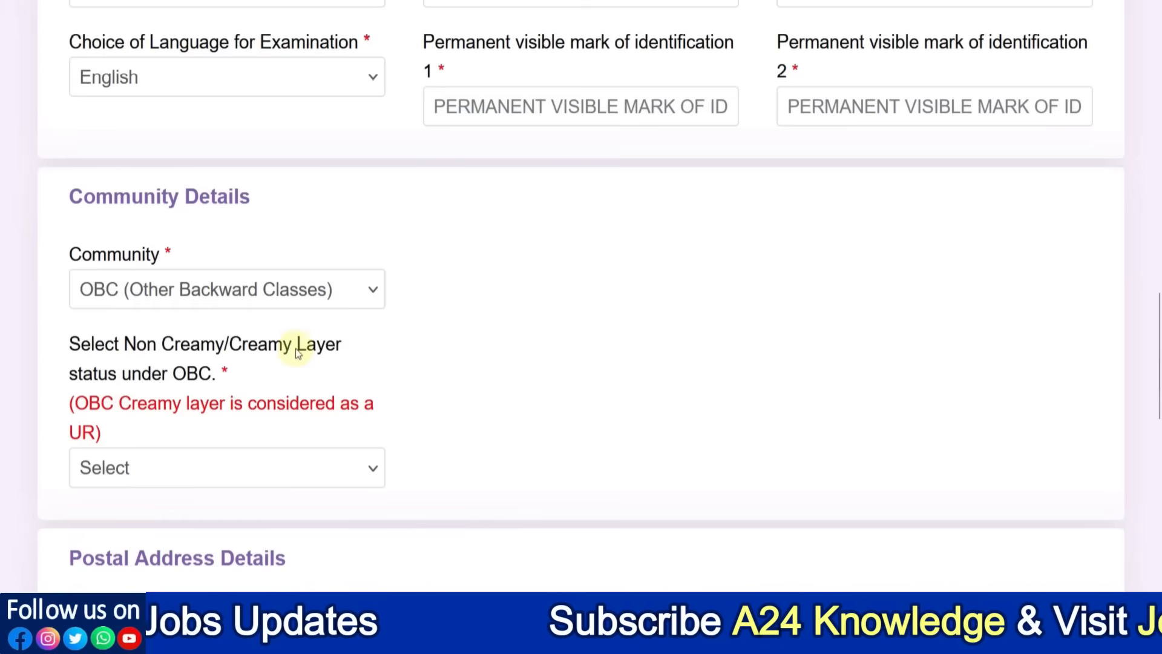
{"action": "left_click", "coordinate": [209, 464]}
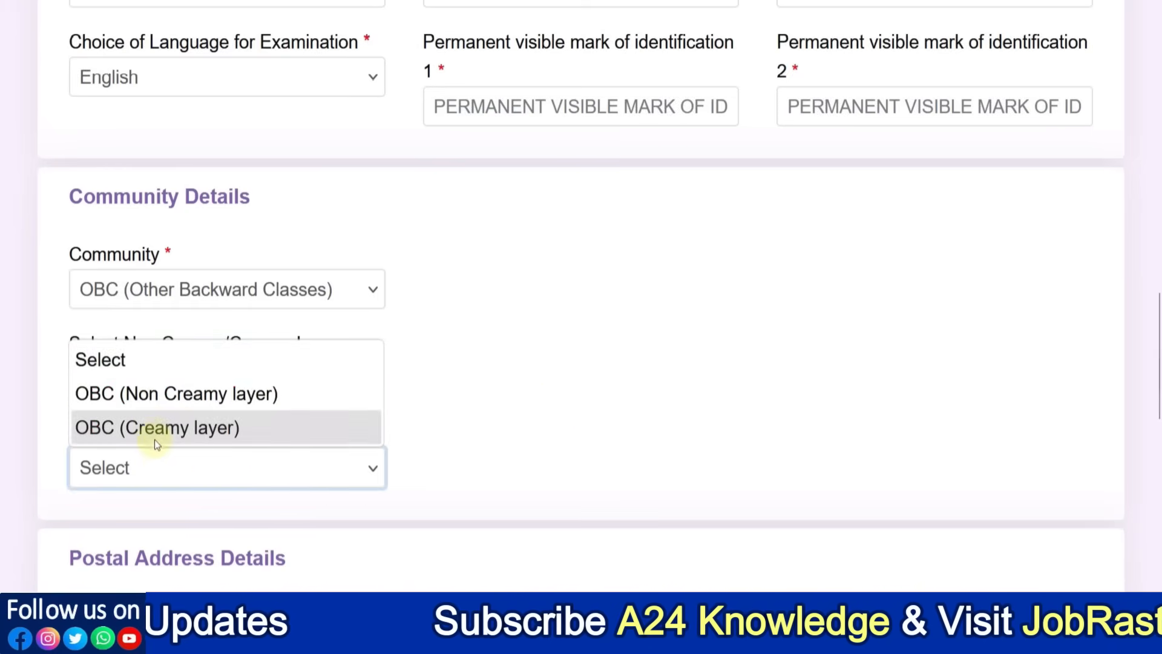
{"action": "left_click", "coordinate": [161, 400]}
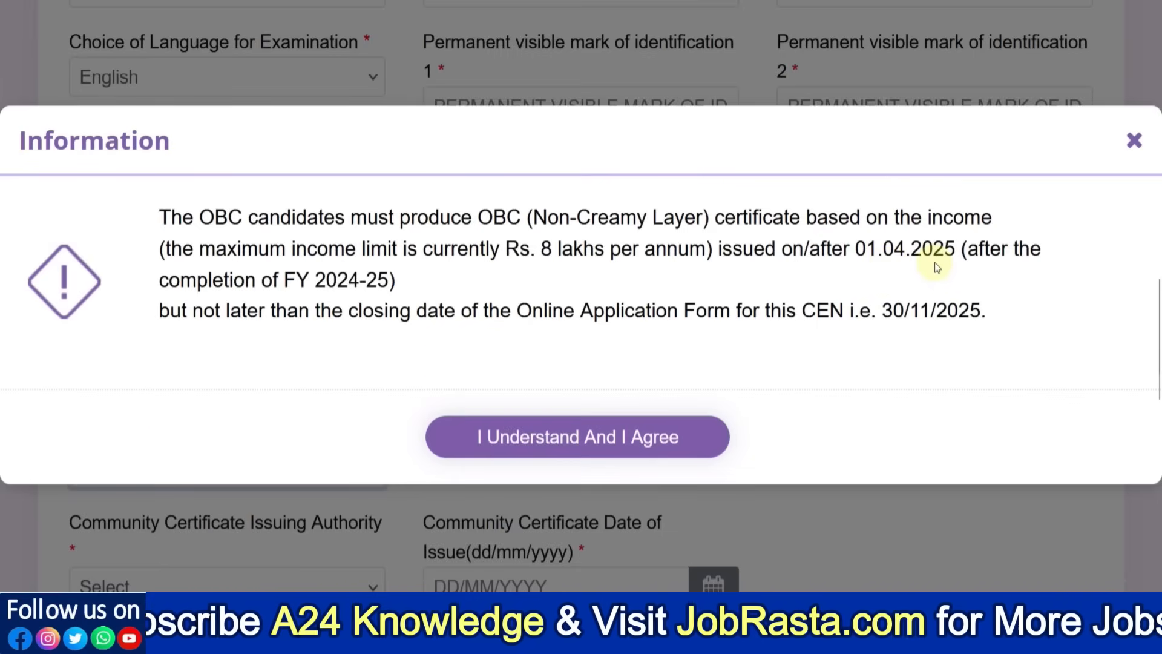
{"action": "left_click", "coordinate": [626, 435]}
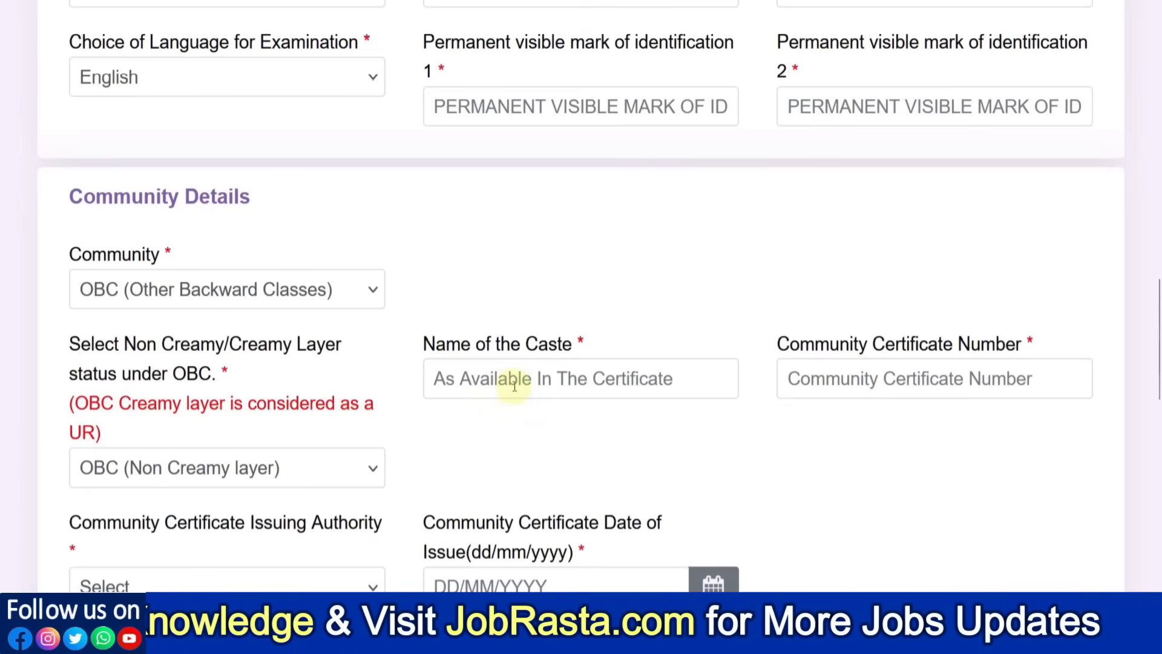
{"action": "left_click", "coordinate": [514, 386]}
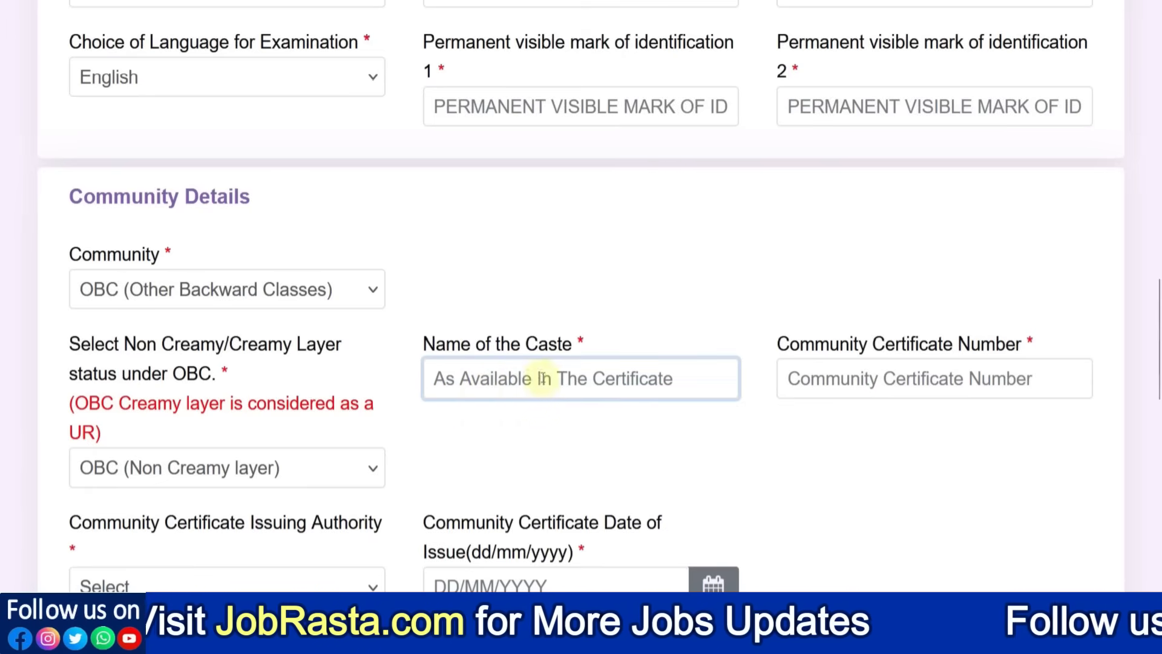
{"action": "left_click", "coordinate": [864, 383]}
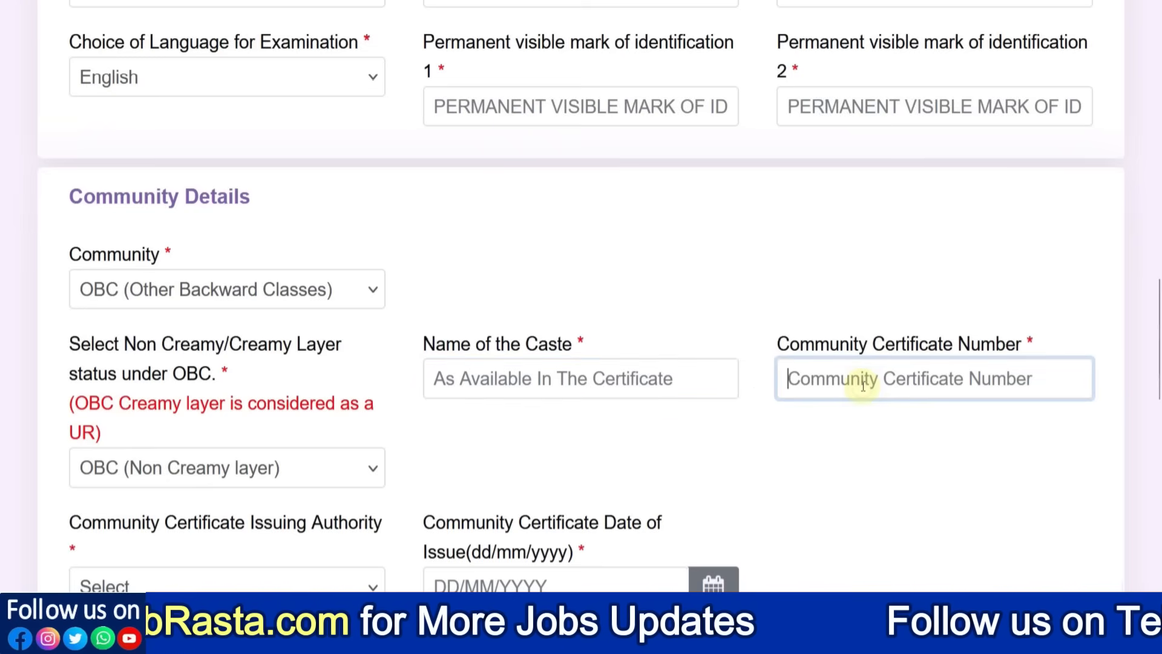
{"action": "left_click_drag", "start_coordinate": [1157, 312], "coordinate": [1159, 324]}
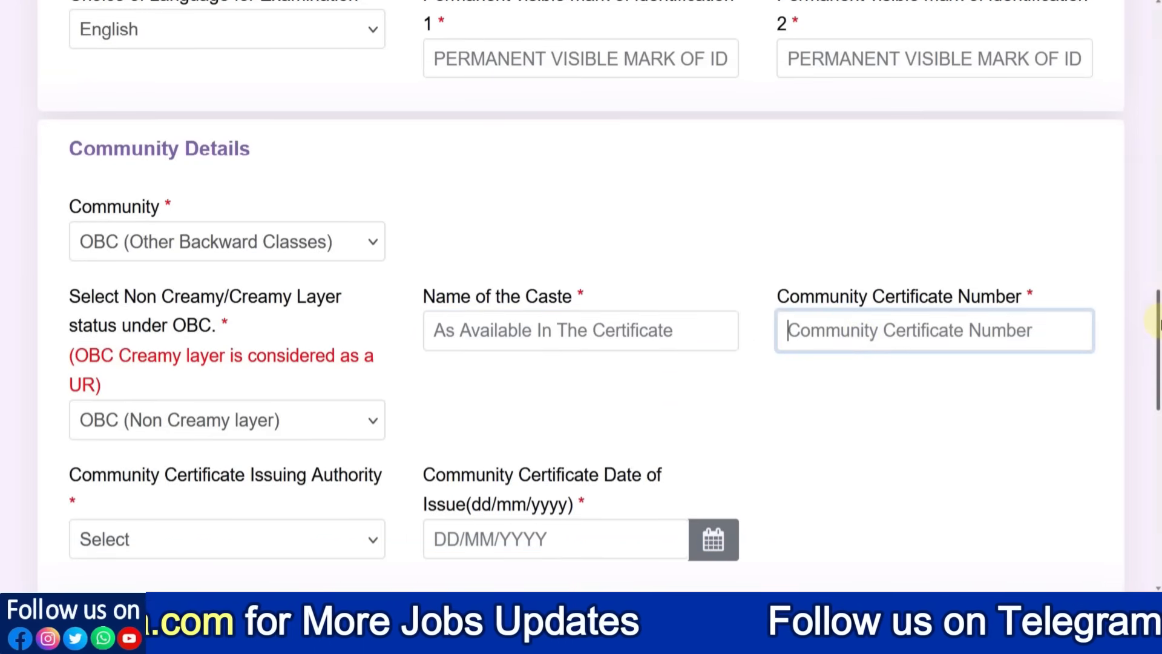
{"action": "left_click", "coordinate": [320, 424]}
{"action": "left_click", "coordinate": [507, 425]}
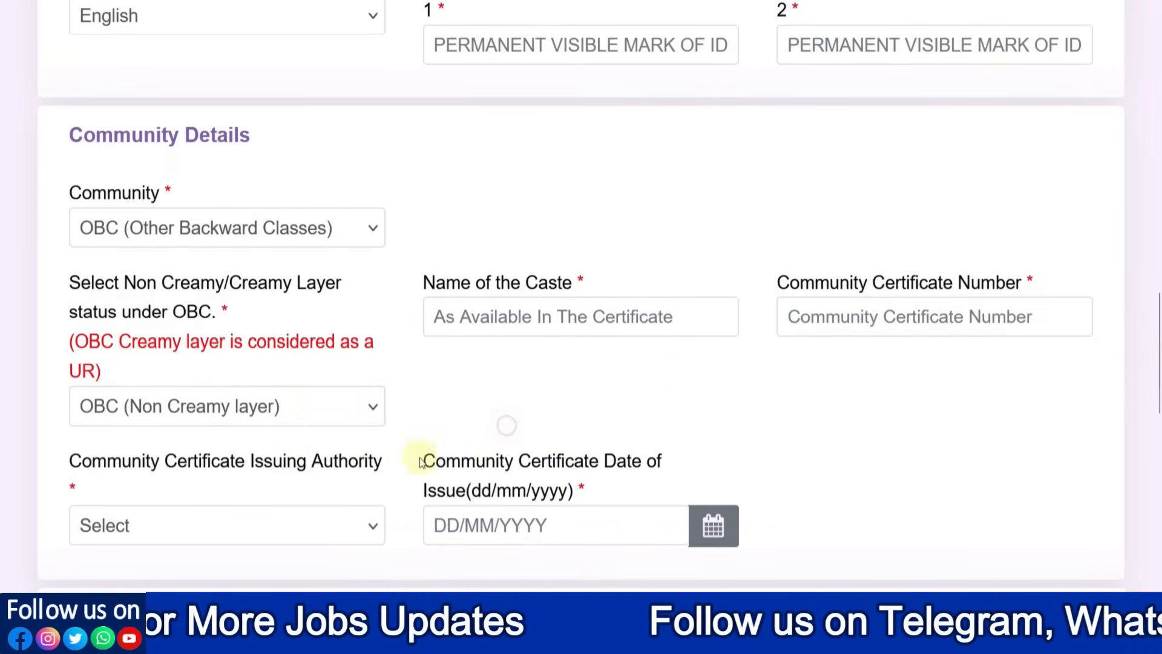
Set the OBC certificate authority to Tehsildar and state RAJASTHAN, then change community to SC.
{"action": "left_click", "coordinate": [294, 513]}
{"action": "scroll", "coordinate": [272, 459], "scroll_direction": "down", "scroll_amount": 1}
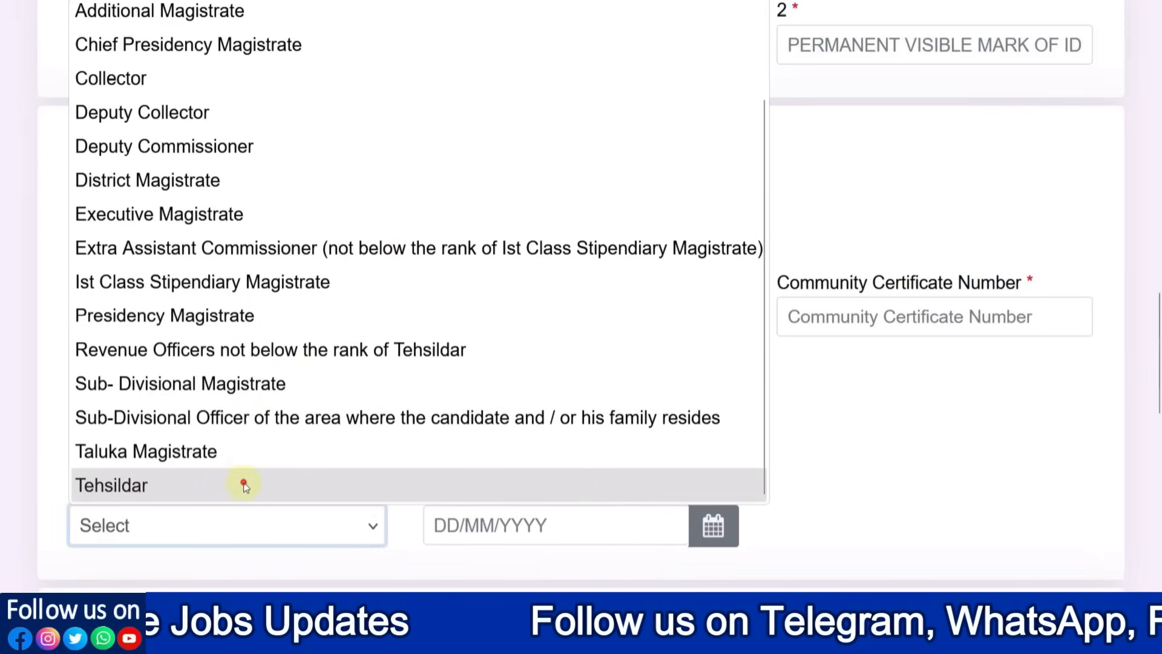
{"action": "left_click", "coordinate": [244, 486]}
{"action": "left_click", "coordinate": [533, 503]}
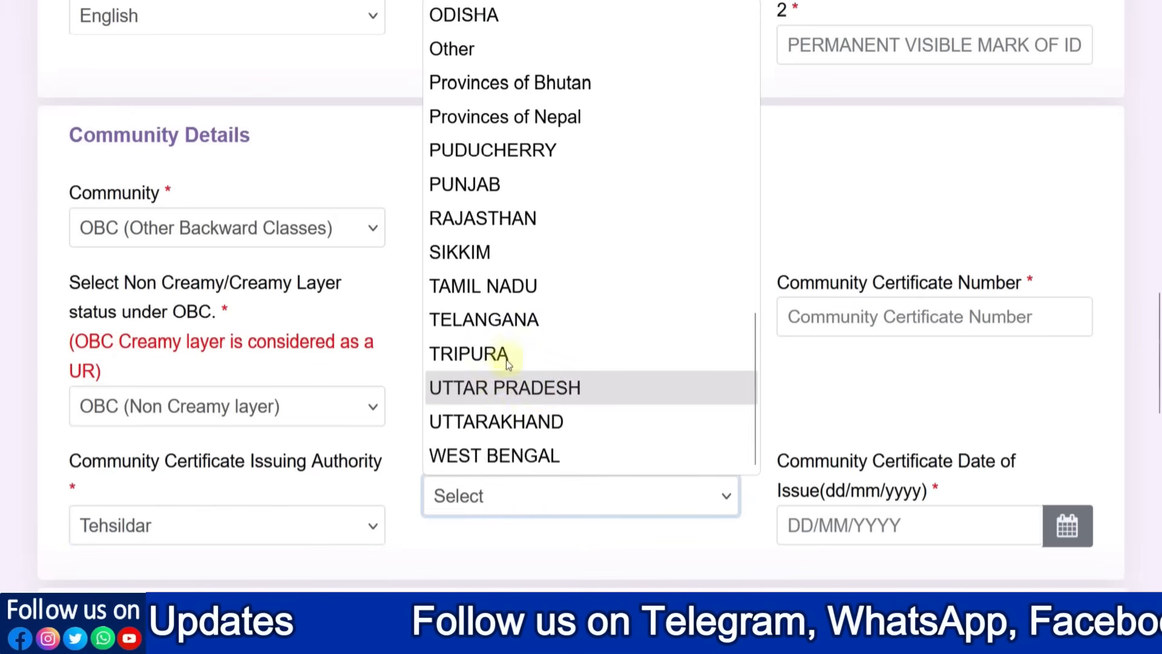
{"action": "left_click", "coordinate": [492, 219]}
{"action": "left_click", "coordinate": [868, 522]}
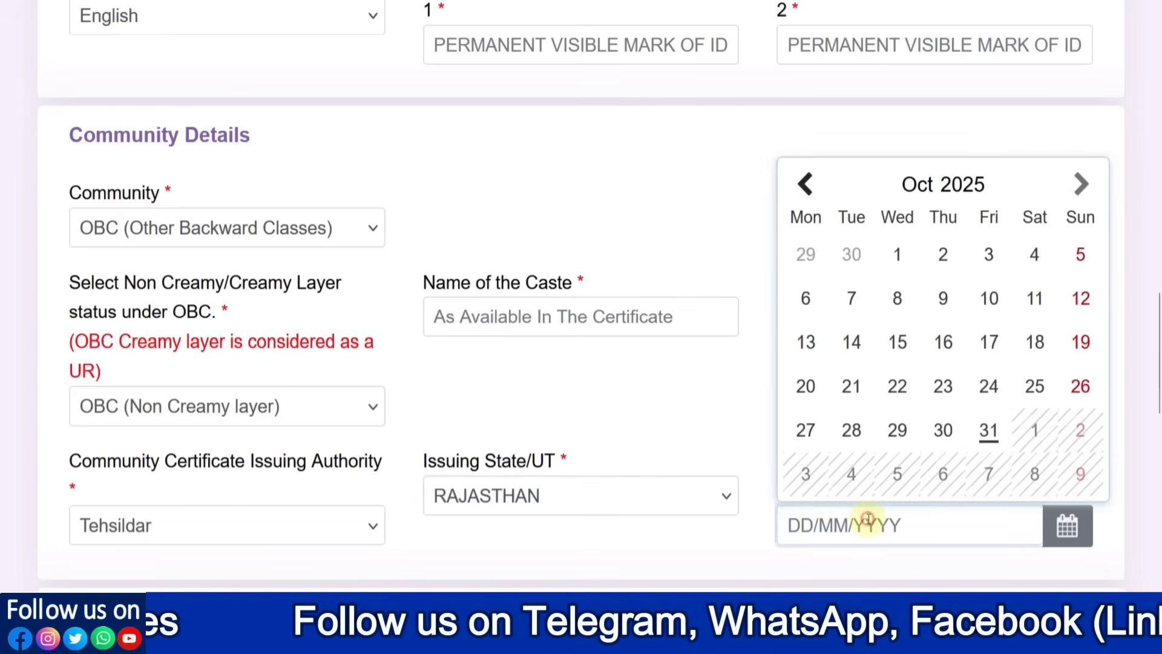
{"action": "left_click", "coordinate": [202, 241]}
{"action": "left_click", "coordinate": [151, 343]}
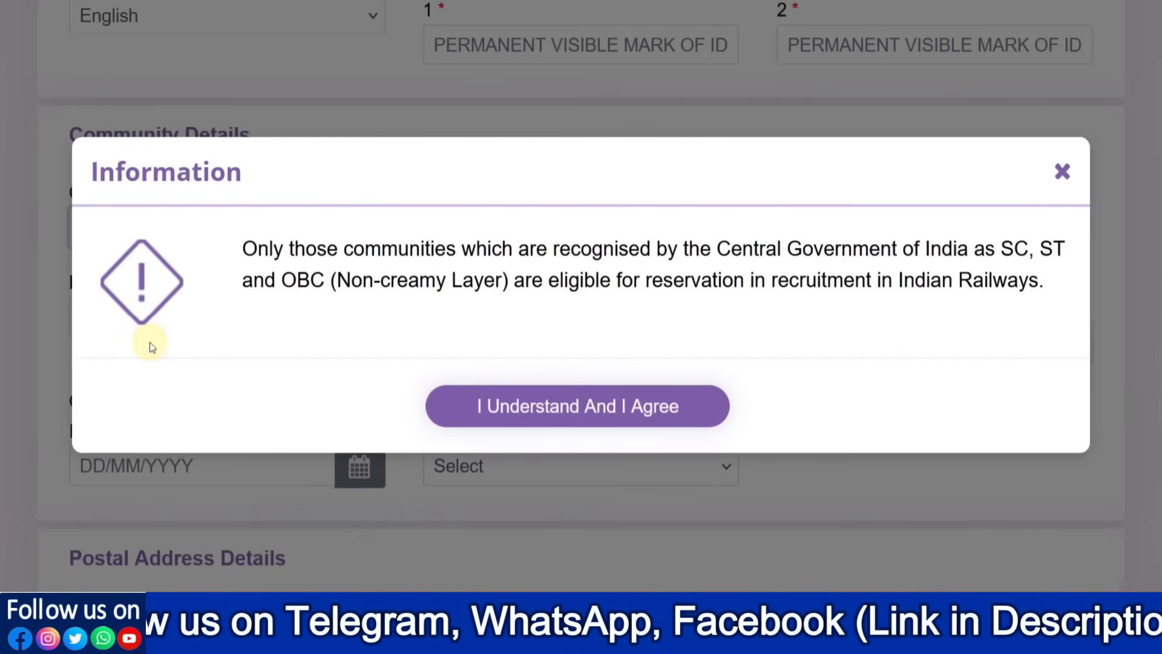
Accept the notice and set the SC certificate authority to Taluka Magistrate, state RAJASTHAN.
{"action": "left_click", "coordinate": [653, 398]}
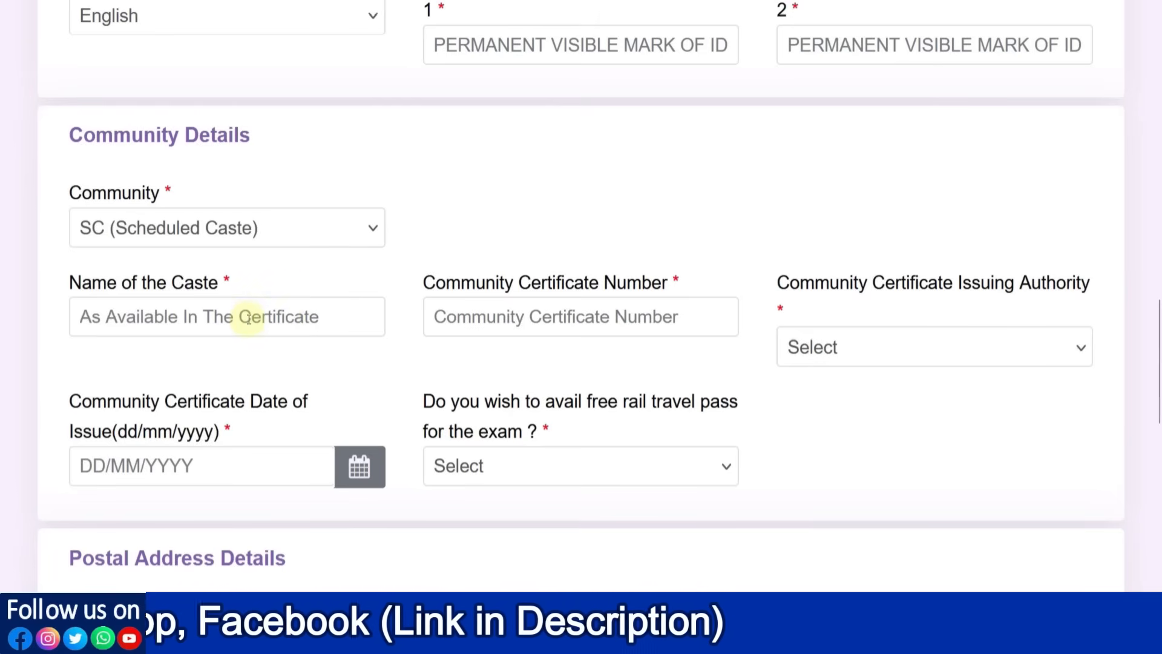
{"action": "left_click", "coordinate": [174, 318]}
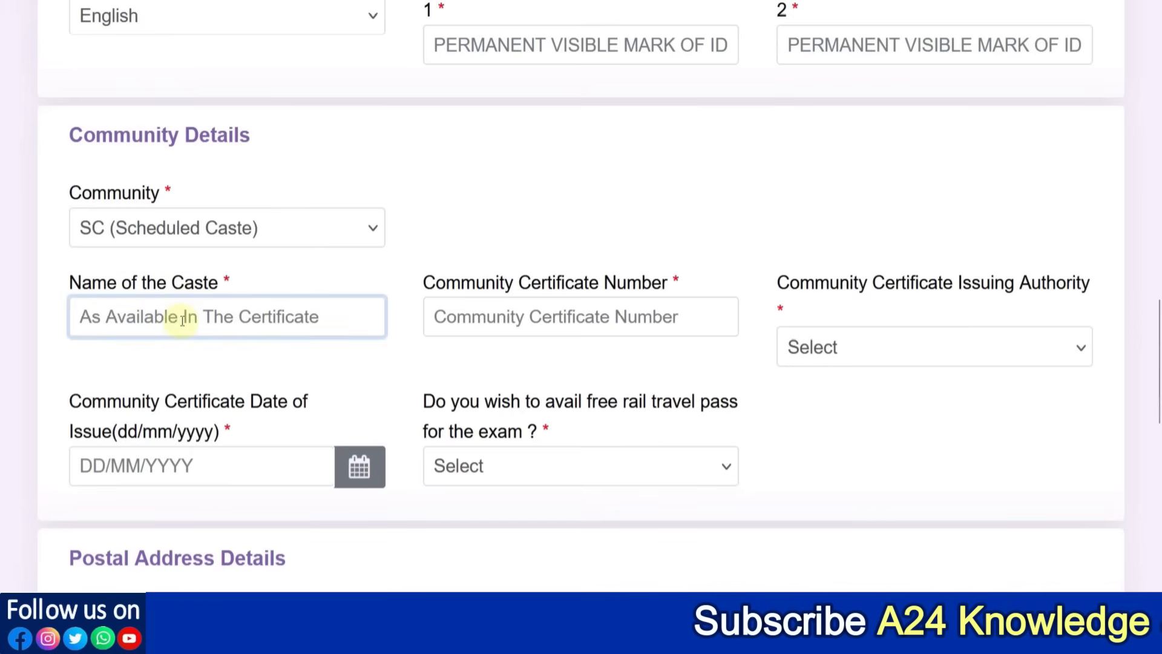
{"action": "left_click", "coordinate": [435, 315]}
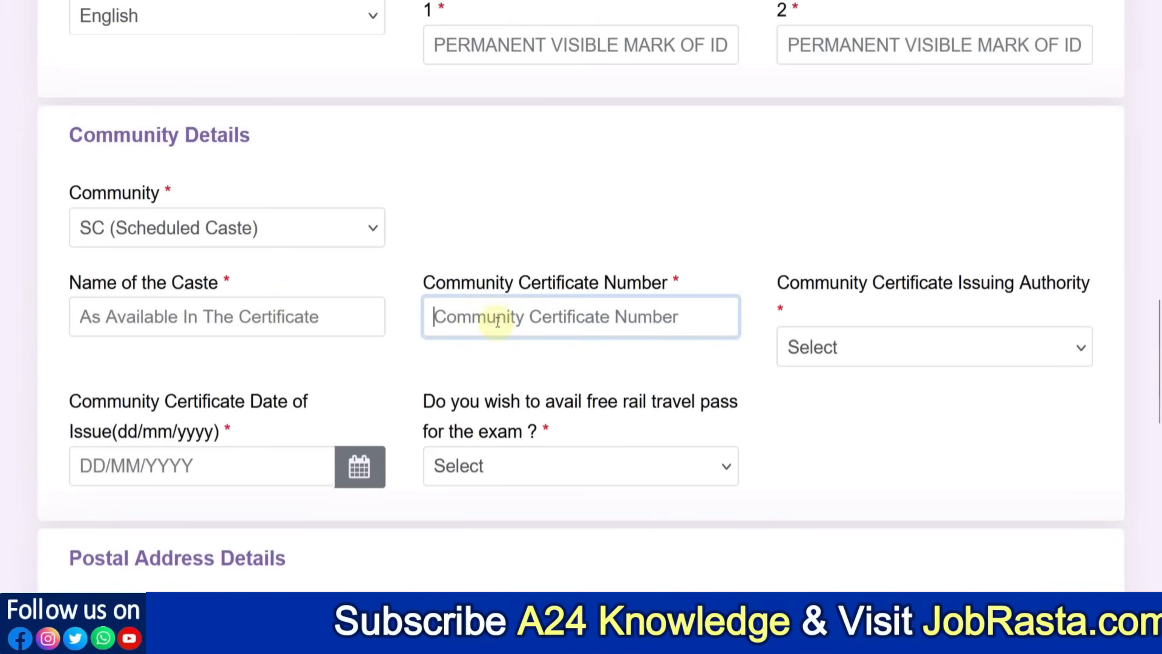
{"action": "left_click", "coordinate": [869, 356]}
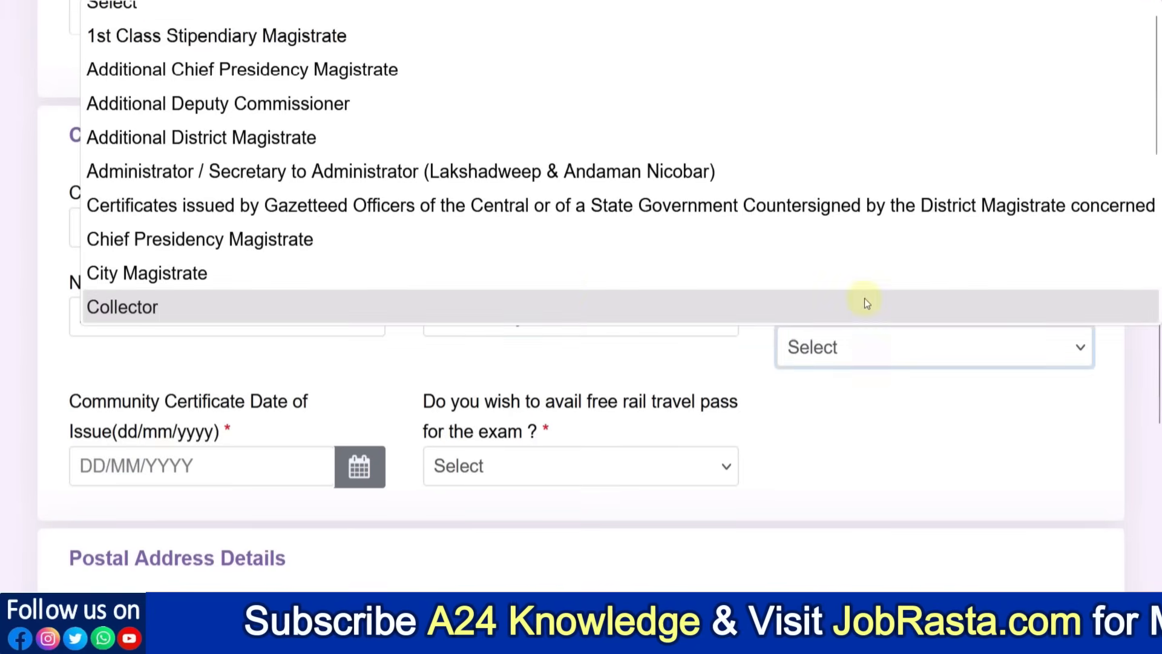
{"action": "scroll", "coordinate": [864, 298], "scroll_direction": "down", "scroll_amount": 5}
{"action": "left_click", "coordinate": [195, 300]}
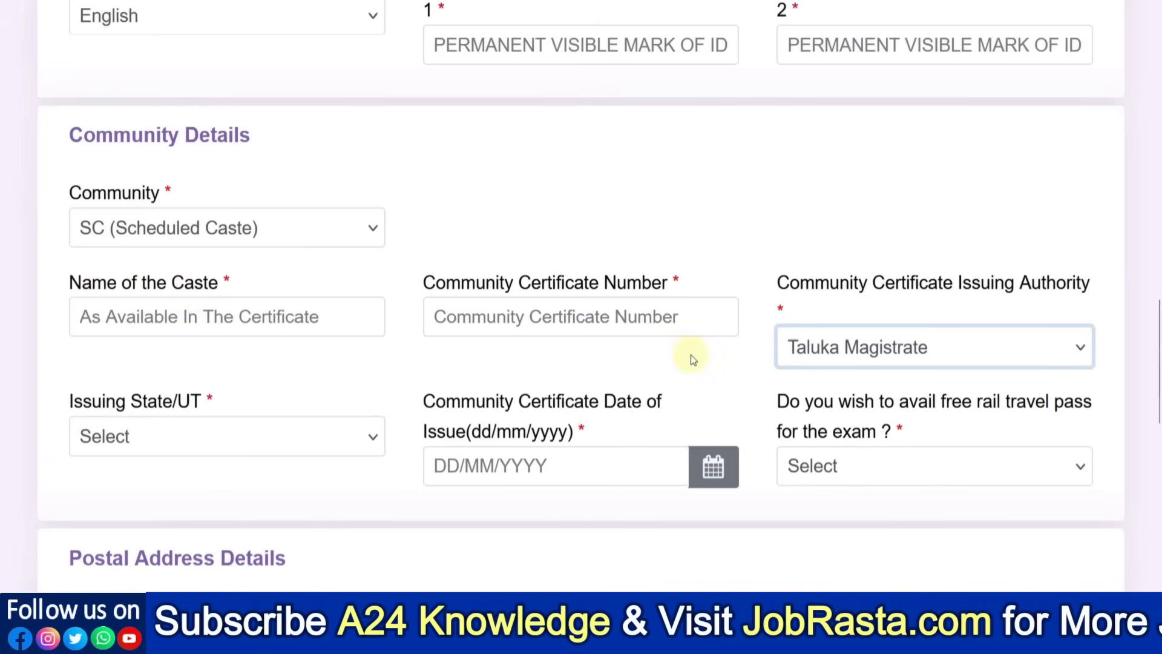
{"action": "left_click", "coordinate": [343, 435]}
{"action": "scroll", "coordinate": [266, 345], "scroll_direction": "down", "scroll_amount": 10}
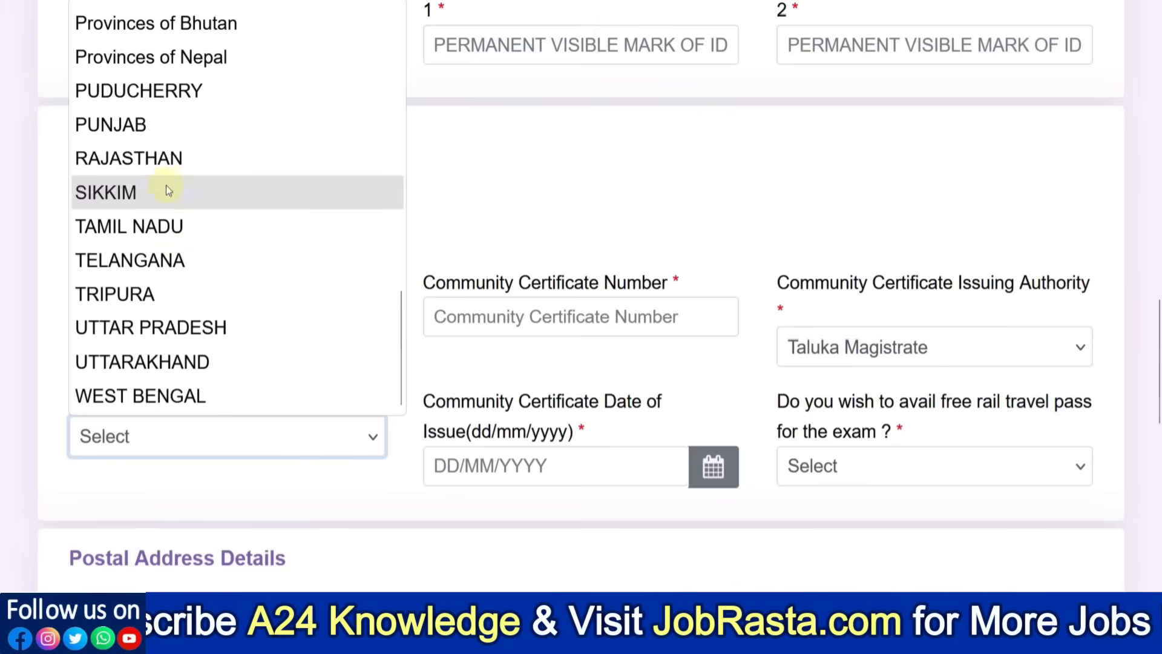
{"action": "left_click", "coordinate": [162, 156]}
{"action": "left_click", "coordinate": [713, 475]}
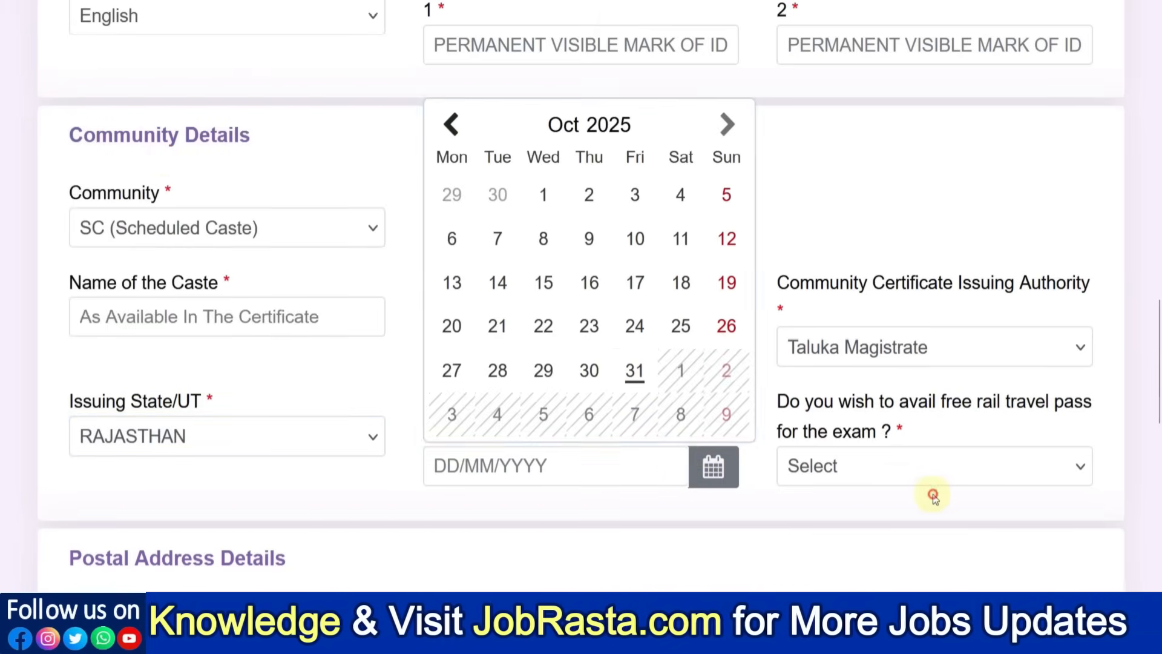
{"action": "left_click", "coordinate": [816, 424]}
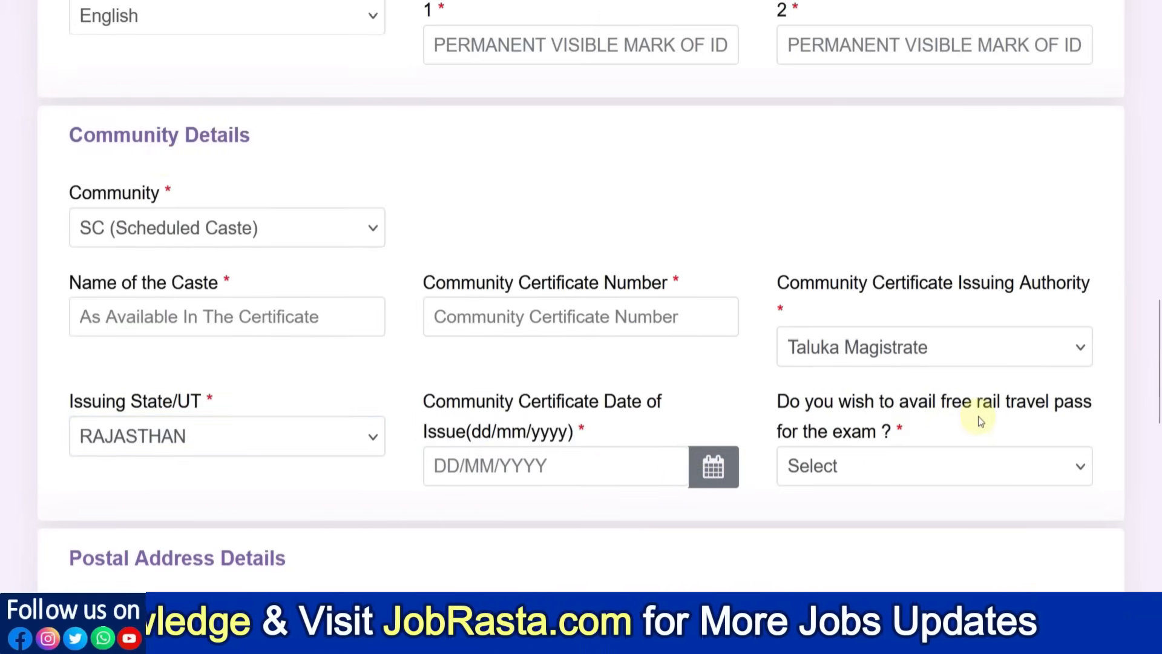
Set the free rail travel pass option to Yes after first choosing No.
{"action": "left_click", "coordinate": [918, 467]}
{"action": "left_click", "coordinate": [800, 430]}
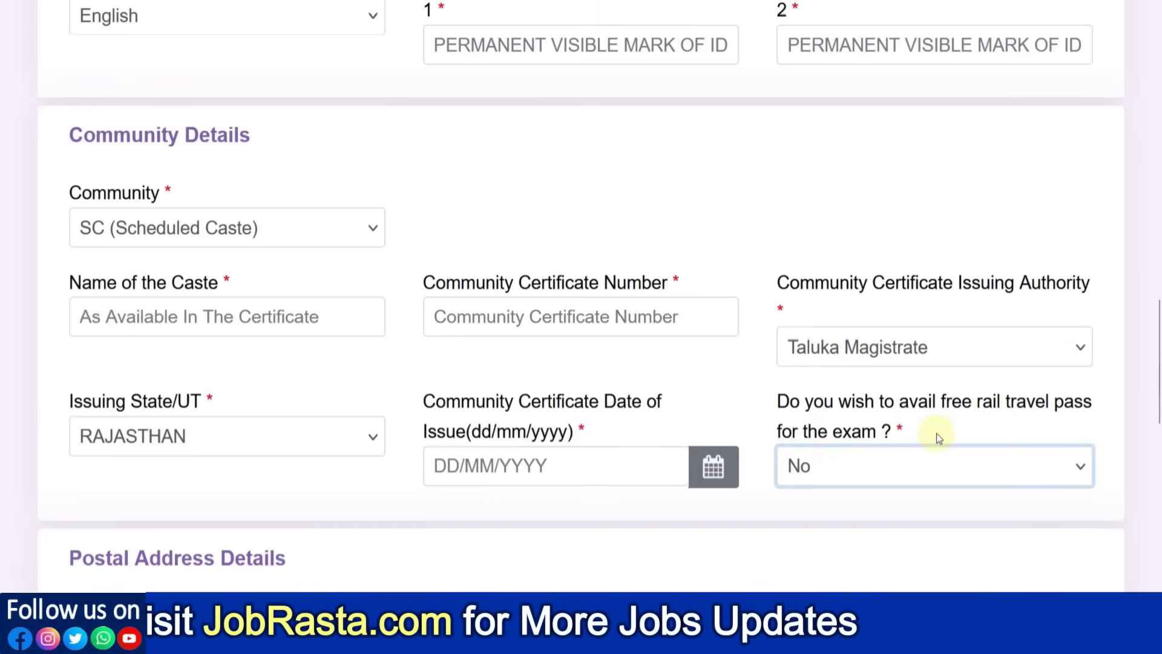
{"action": "left_click", "coordinate": [863, 449]}
{"action": "left_click", "coordinate": [810, 393]}
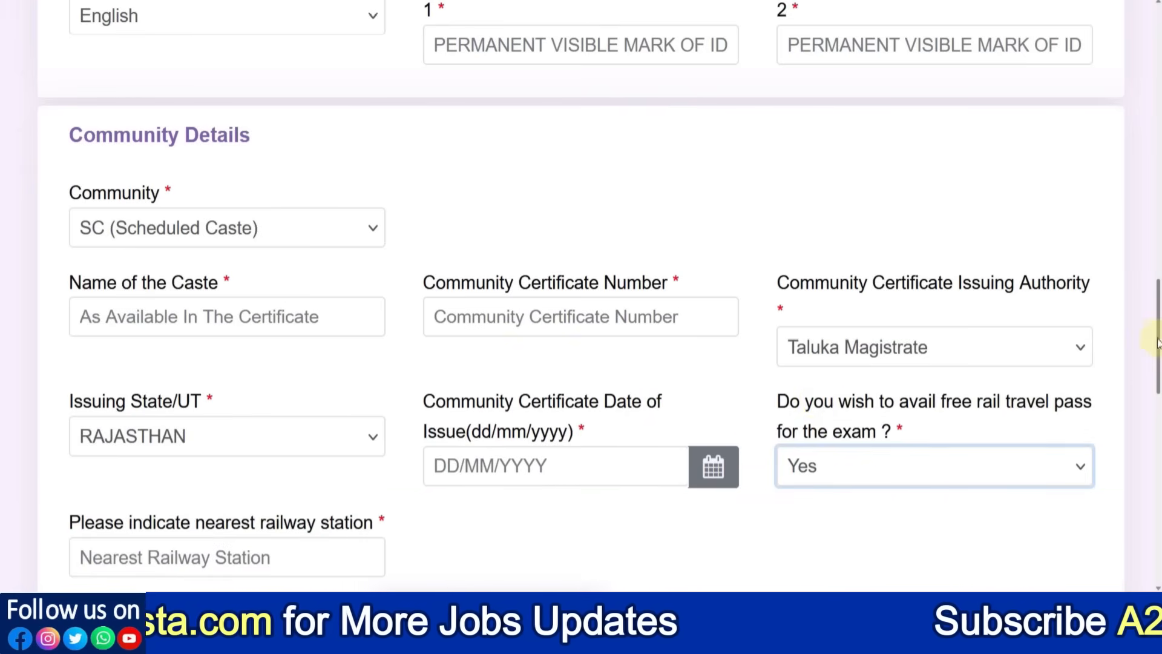
{"action": "scroll", "coordinate": [1157, 336], "scroll_direction": "down", "scroll_amount": 2}
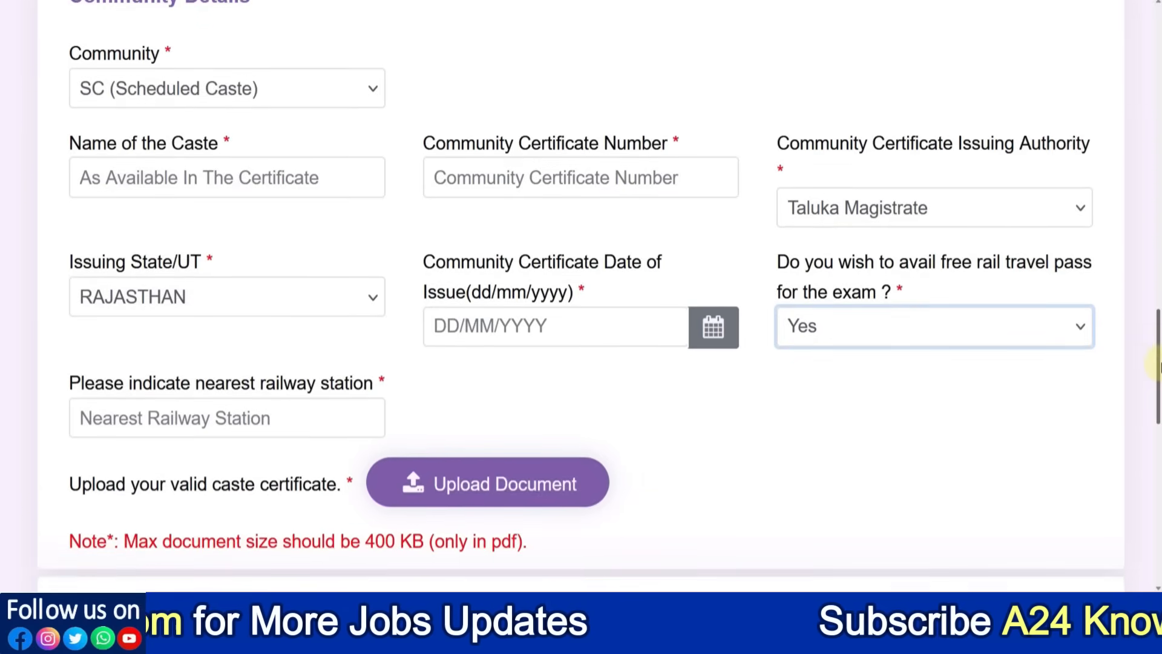
{"action": "left_click", "coordinate": [298, 422]}
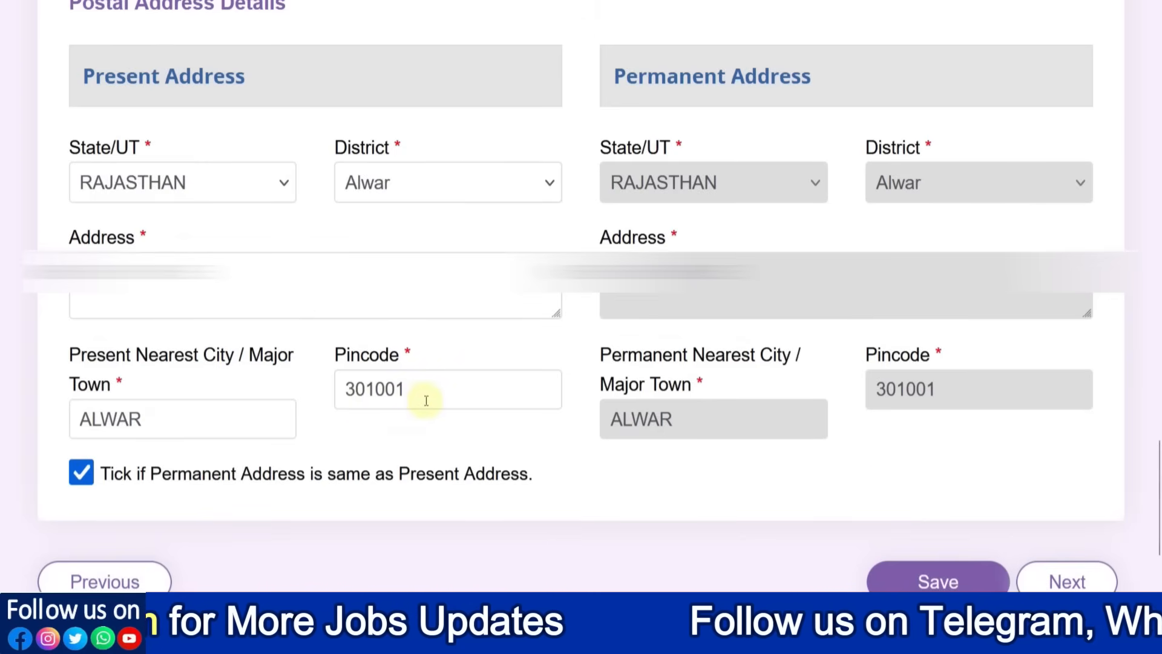
Check the present address state RAJASTHAN and district Alwar, then save the address details.
{"action": "left_click", "coordinate": [156, 198]}
{"action": "left_click", "coordinate": [397, 187]}
{"action": "left_click", "coordinate": [302, 161]}
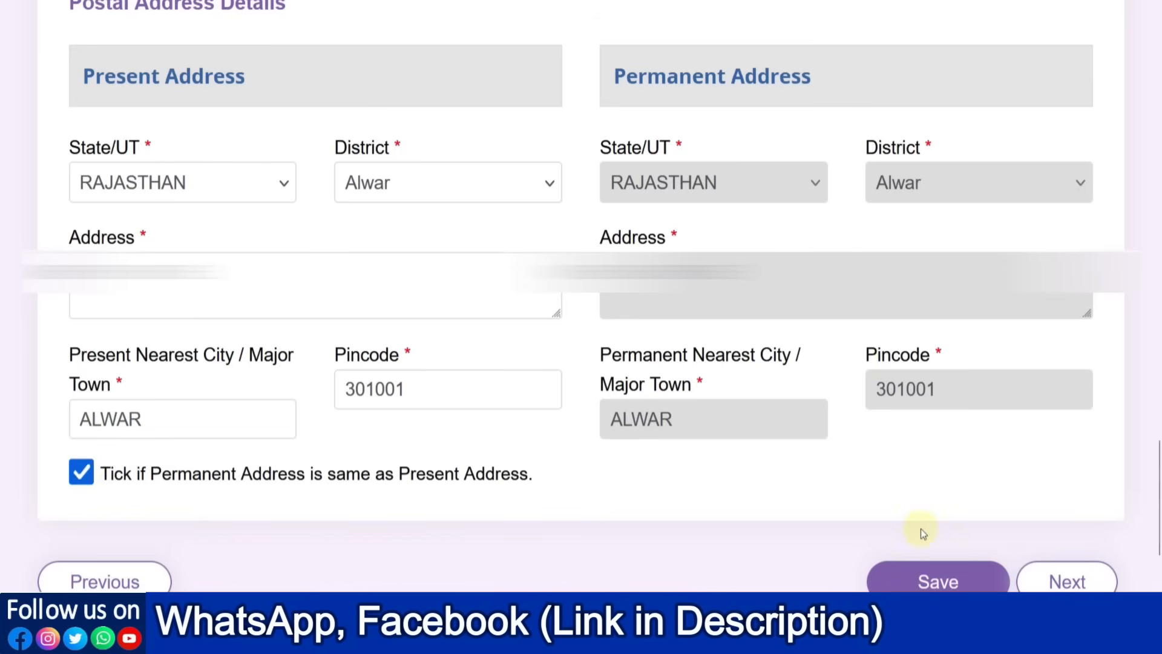
{"action": "left_click", "coordinate": [939, 577]}
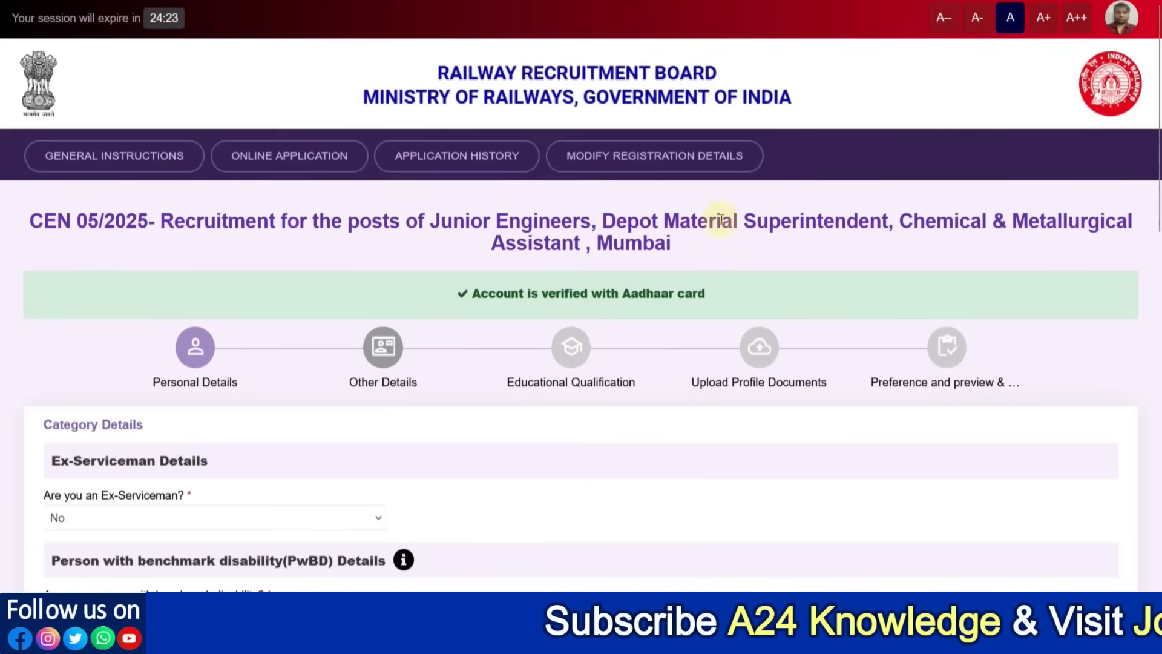
Zoom in and try the ex-serviceman fields: Yes, Army service, not still serving.
{"action": "scroll", "coordinate": [480, 315], "scroll_direction": "down", "scroll_amount": 1}
{"action": "key", "text": "ctrl+plus"}
{"action": "key", "text": "ctrl+plus"}
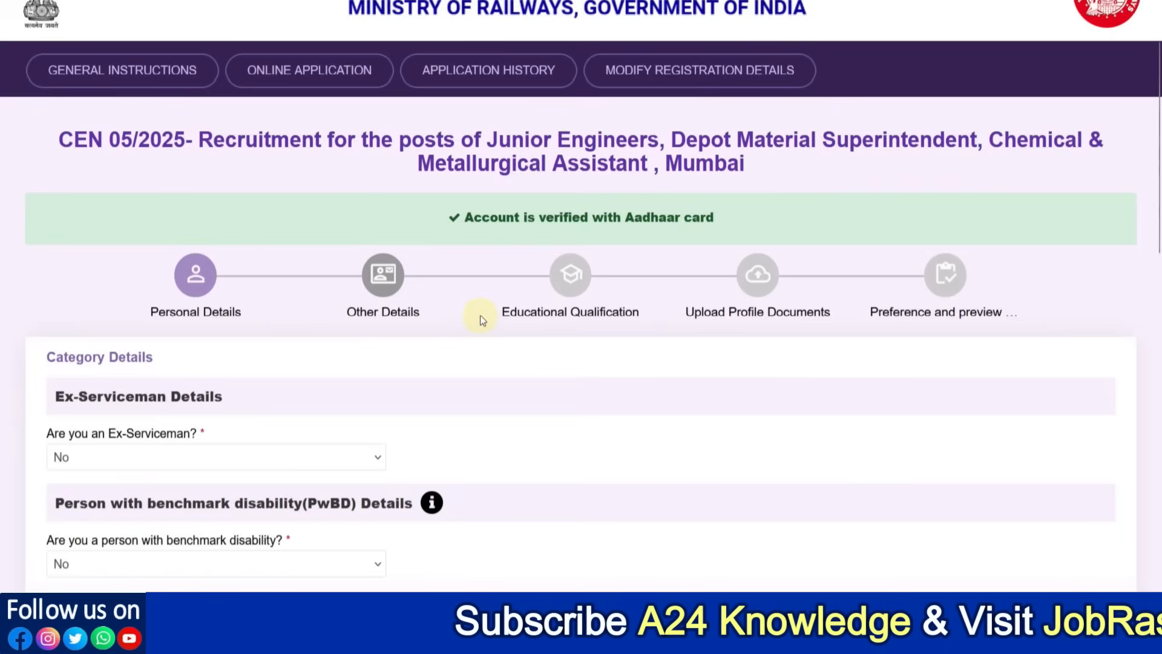
{"action": "scroll", "coordinate": [481, 315], "scroll_direction": "down", "scroll_amount": 2}
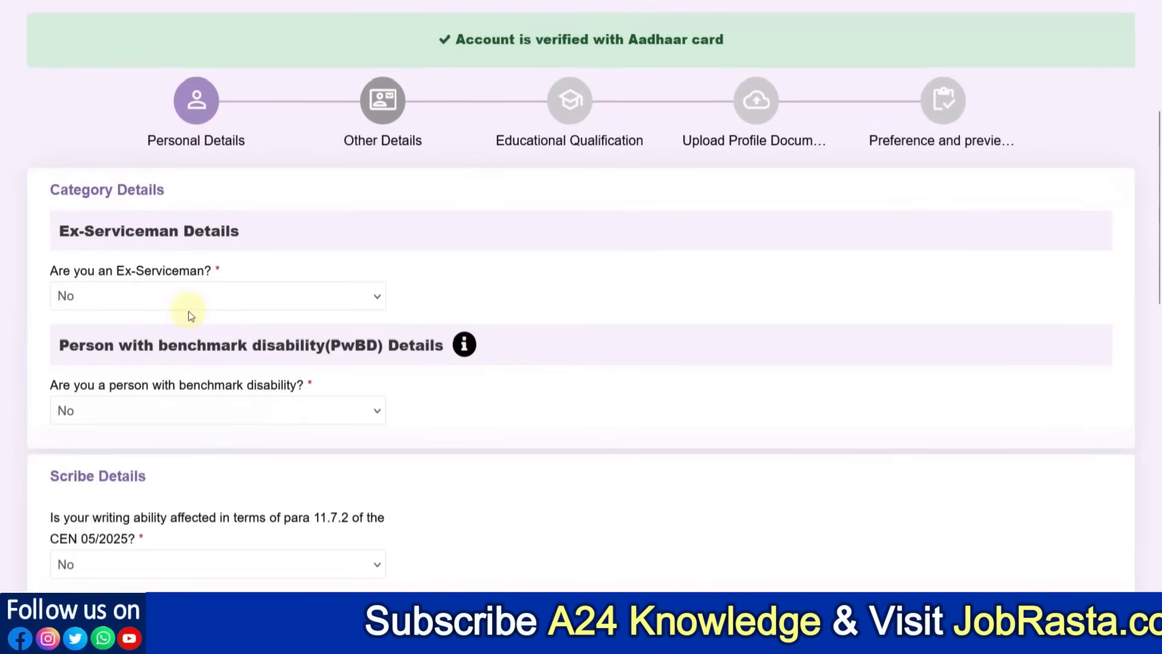
{"action": "left_click", "coordinate": [184, 306]}
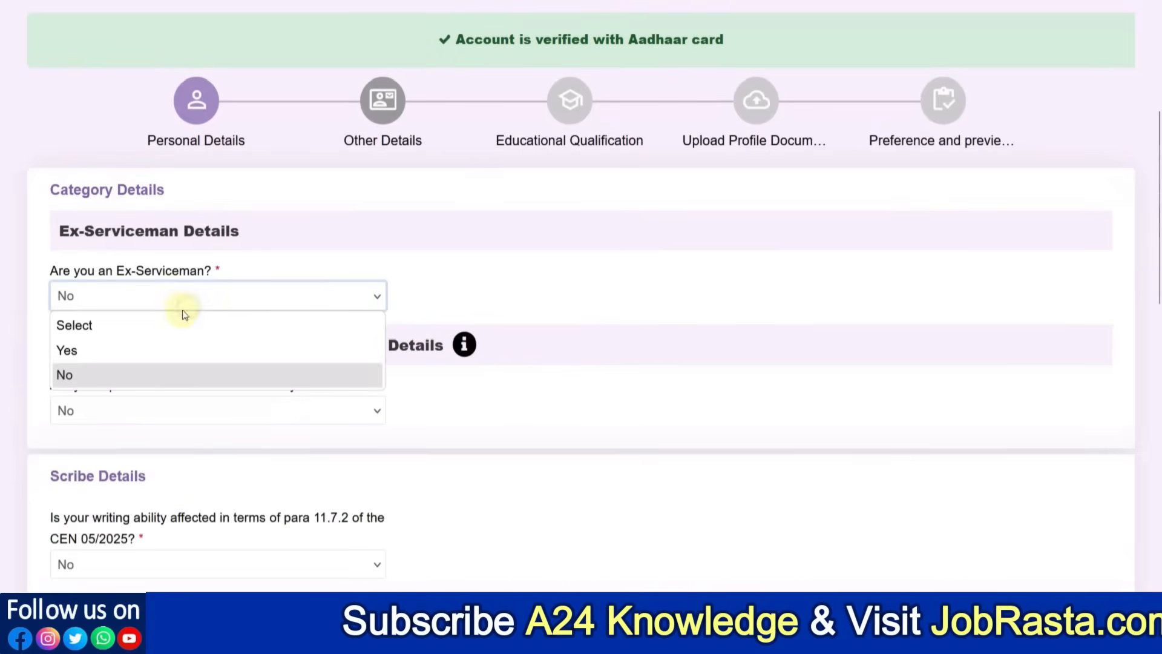
{"action": "left_click", "coordinate": [148, 350]}
{"action": "left_click", "coordinate": [476, 299]}
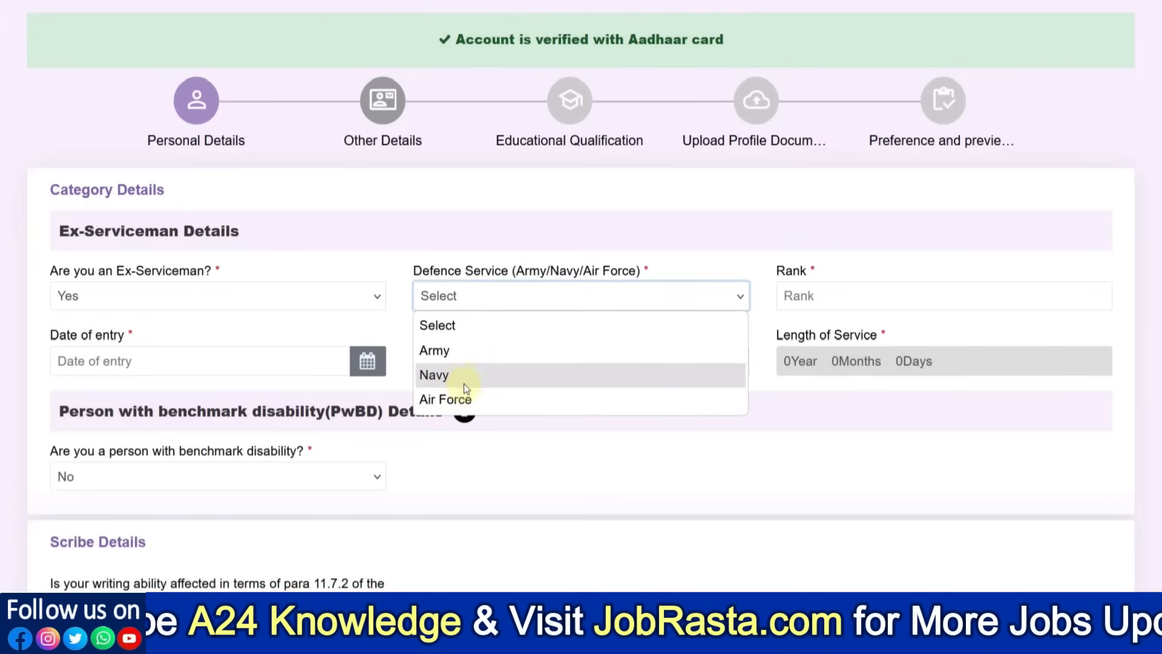
{"action": "left_click", "coordinate": [463, 352]}
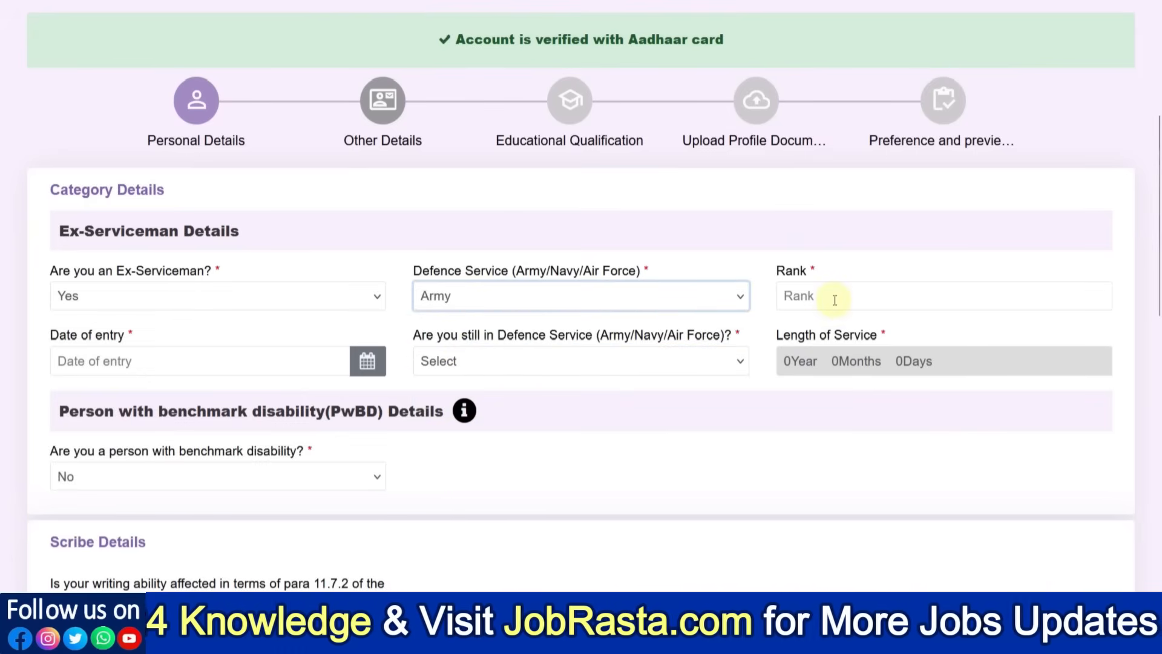
{"action": "left_click", "coordinate": [223, 363]}
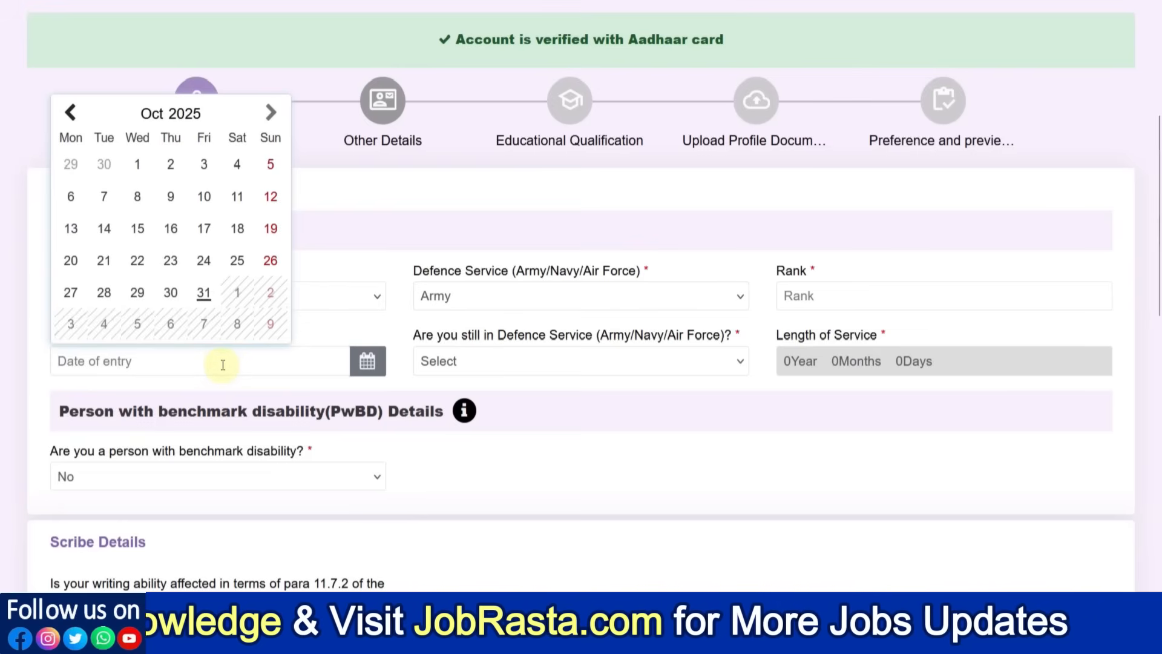
{"action": "left_click", "coordinate": [497, 361]}
{"action": "left_click", "coordinate": [473, 415]}
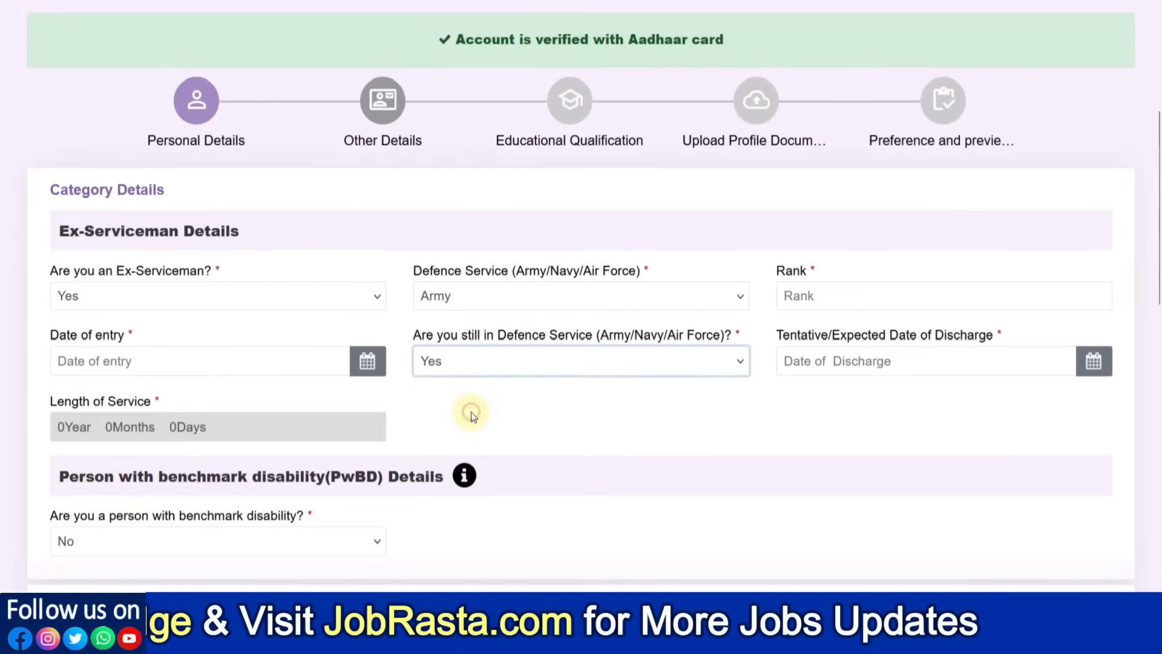
{"action": "left_click", "coordinate": [636, 357]}
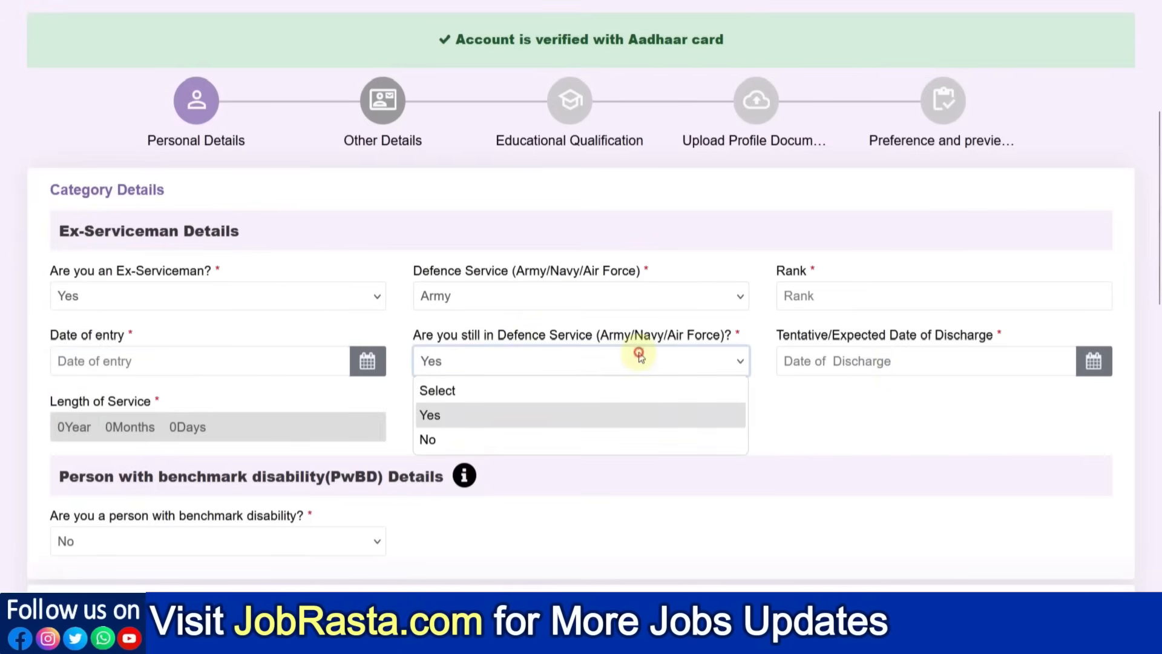
{"action": "left_click", "coordinate": [489, 440]}
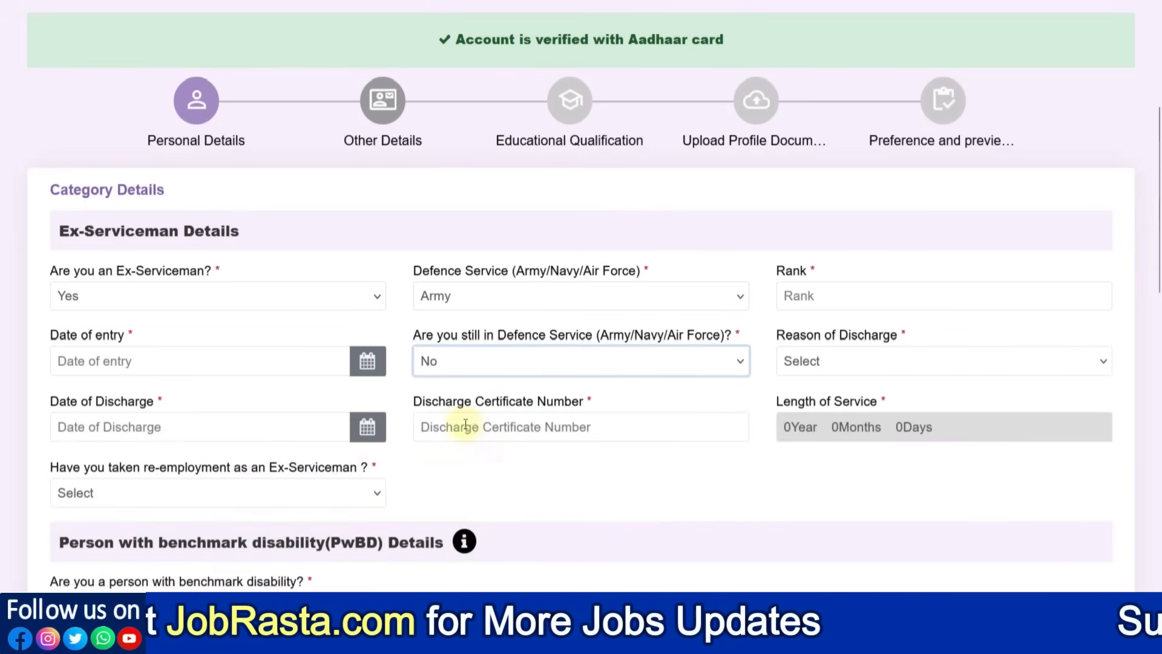
Answer No to re-employment, then No to being an ex-serviceman.
{"action": "left_click", "coordinate": [845, 366]}
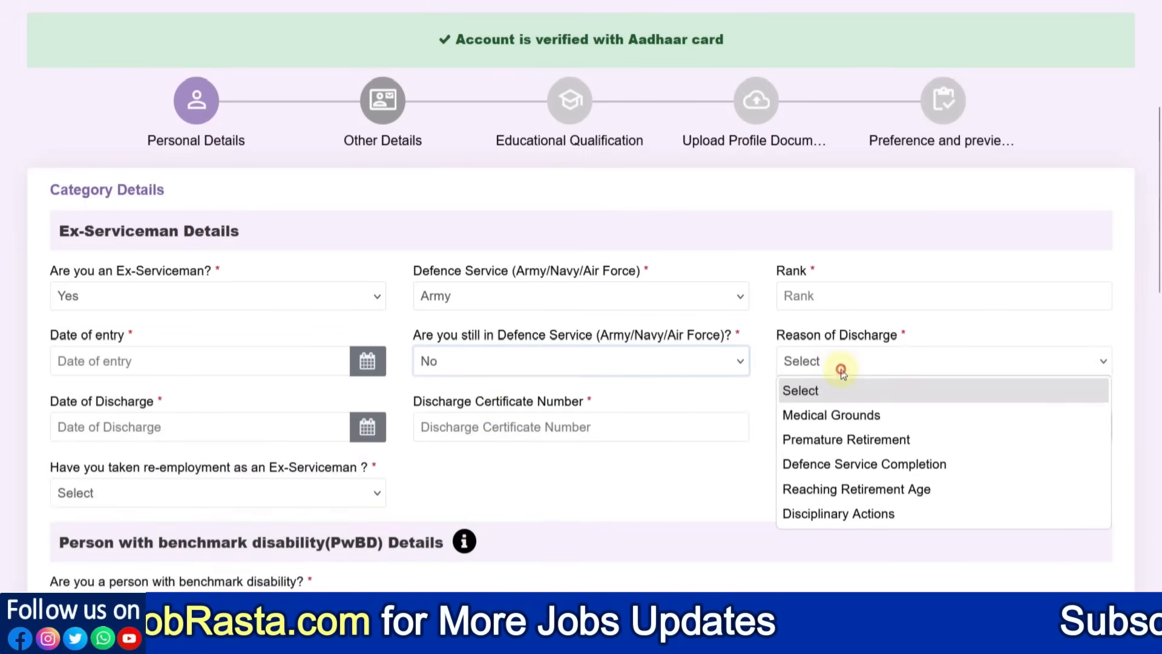
{"action": "left_click", "coordinate": [234, 426]}
{"action": "left_click", "coordinate": [550, 474]}
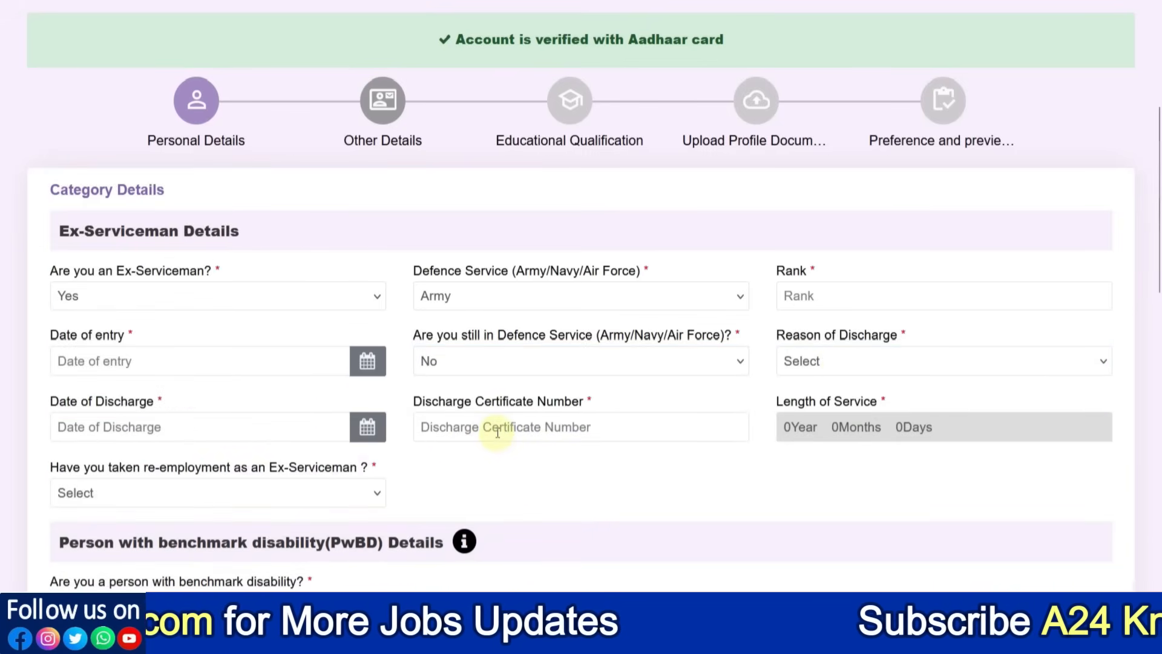
{"action": "left_click", "coordinate": [334, 502]}
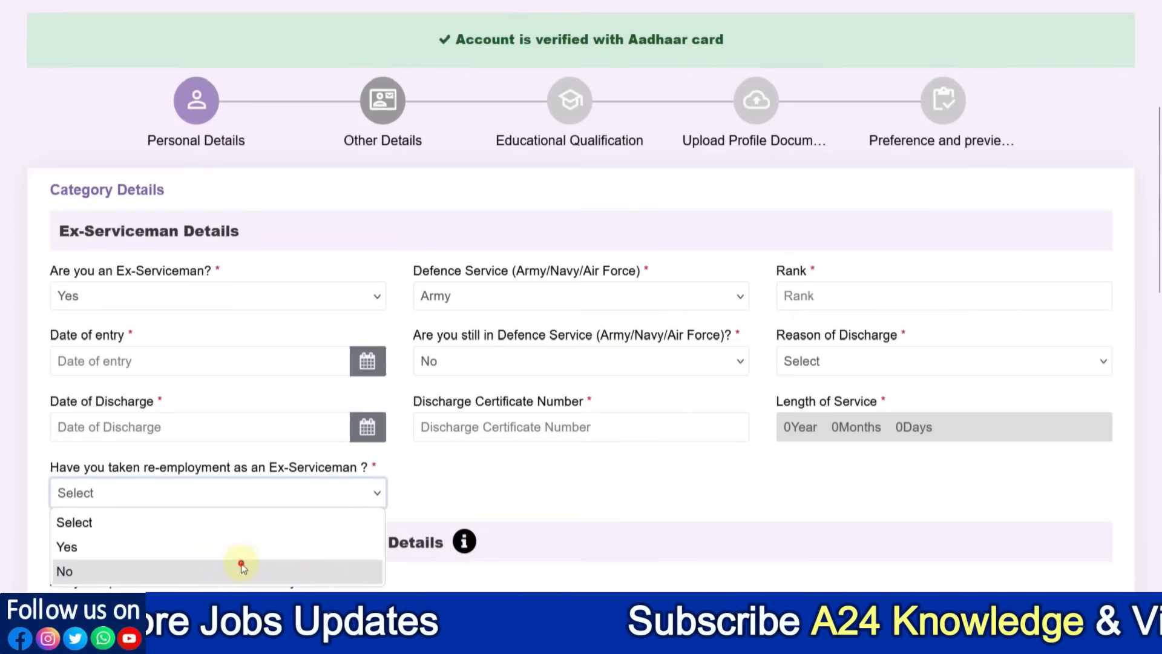
{"action": "left_click", "coordinate": [240, 569]}
{"action": "left_click", "coordinate": [159, 298]}
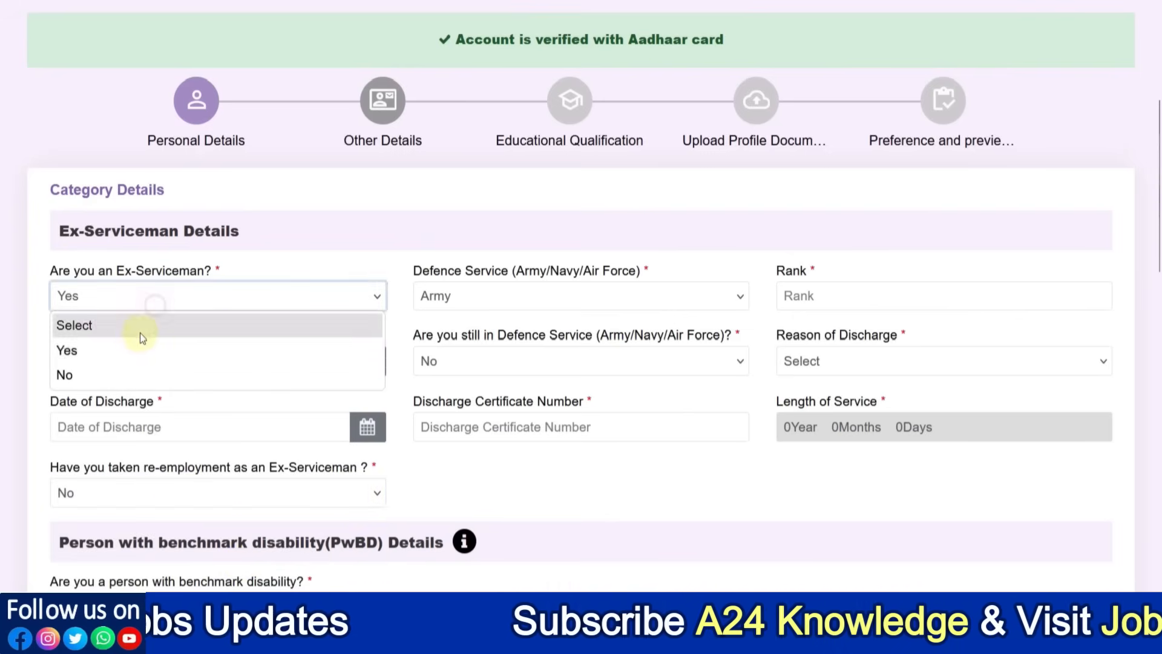
{"action": "left_click", "coordinate": [129, 372]}
{"action": "left_click", "coordinate": [229, 423]}
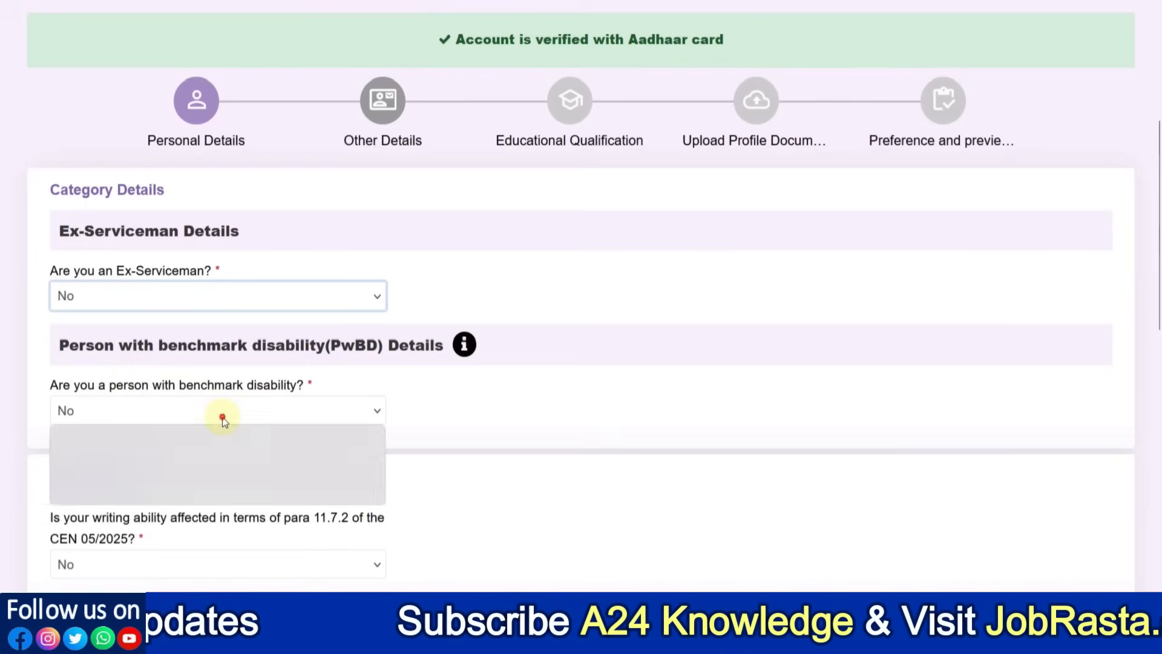
{"action": "left_click", "coordinate": [199, 459]}
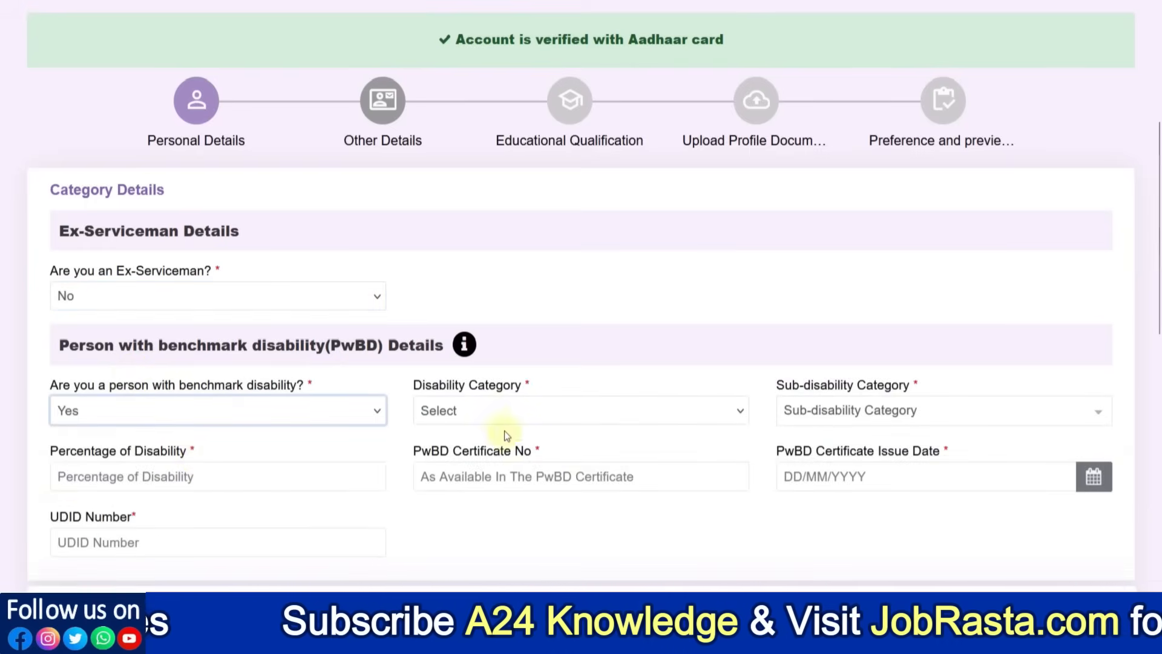
{"action": "left_click", "coordinate": [490, 414]}
{"action": "left_click", "coordinate": [495, 488]}
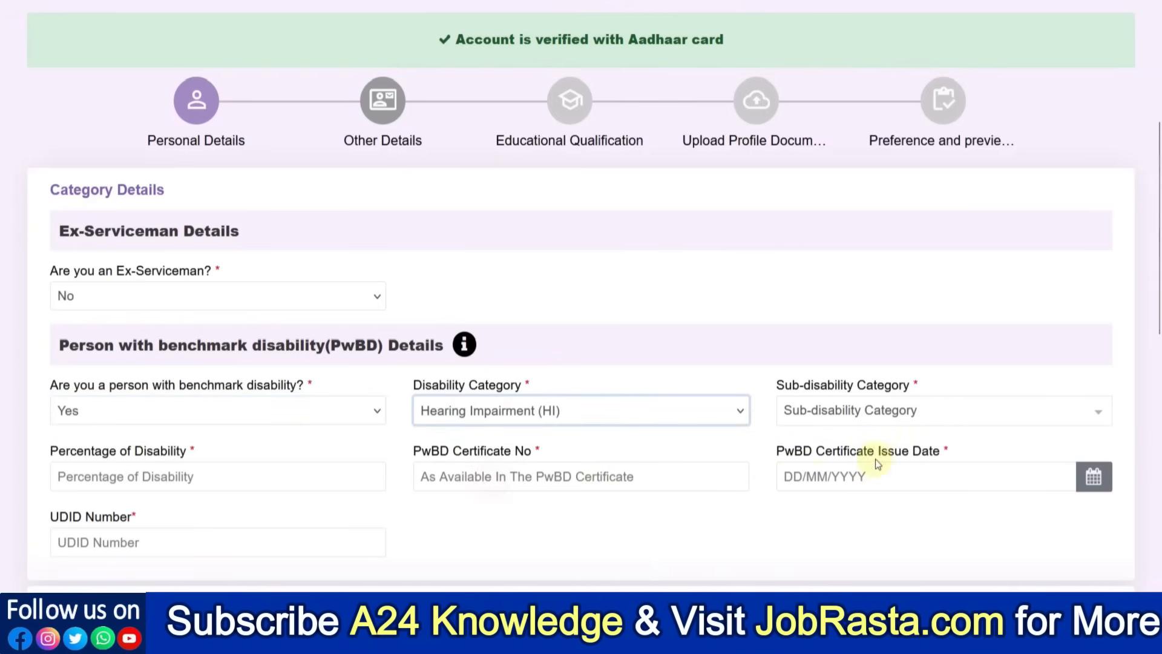
{"action": "left_click", "coordinate": [826, 410]}
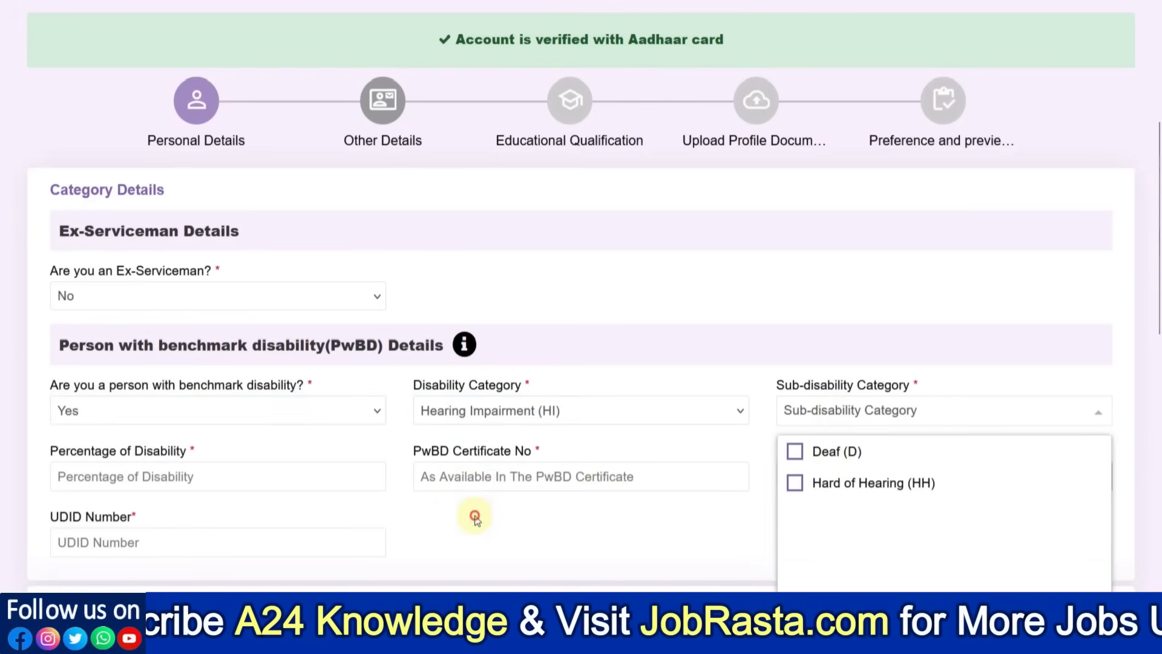
{"action": "left_click", "coordinate": [245, 476]}
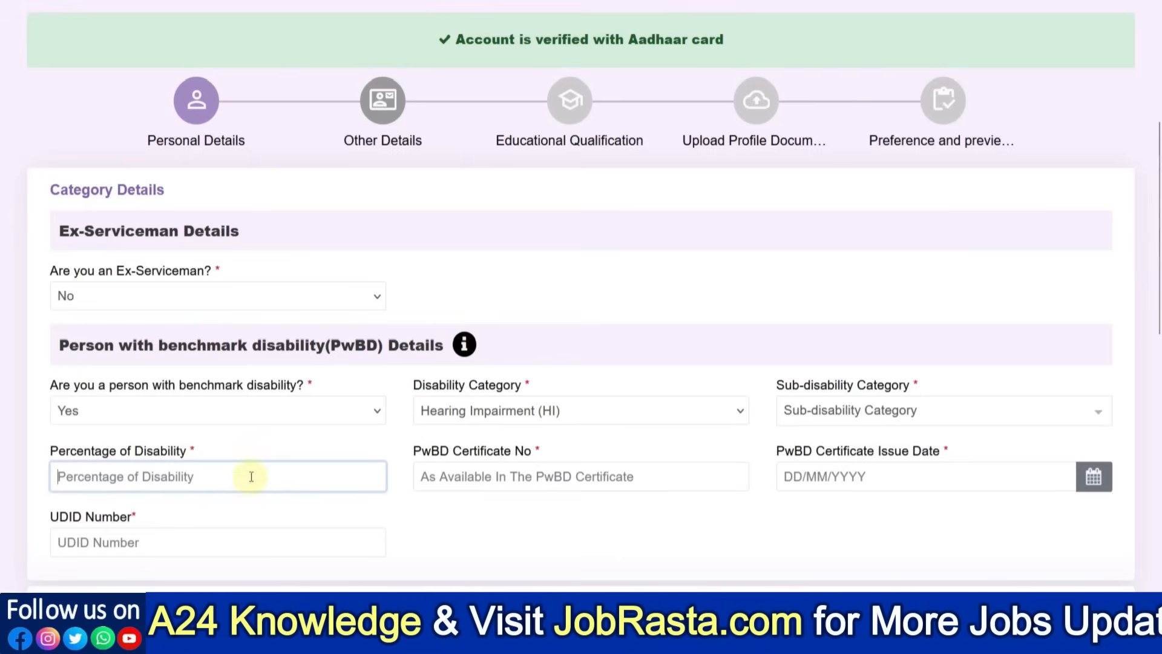
{"action": "left_click", "coordinate": [468, 484]}
{"action": "left_click", "coordinate": [822, 482]}
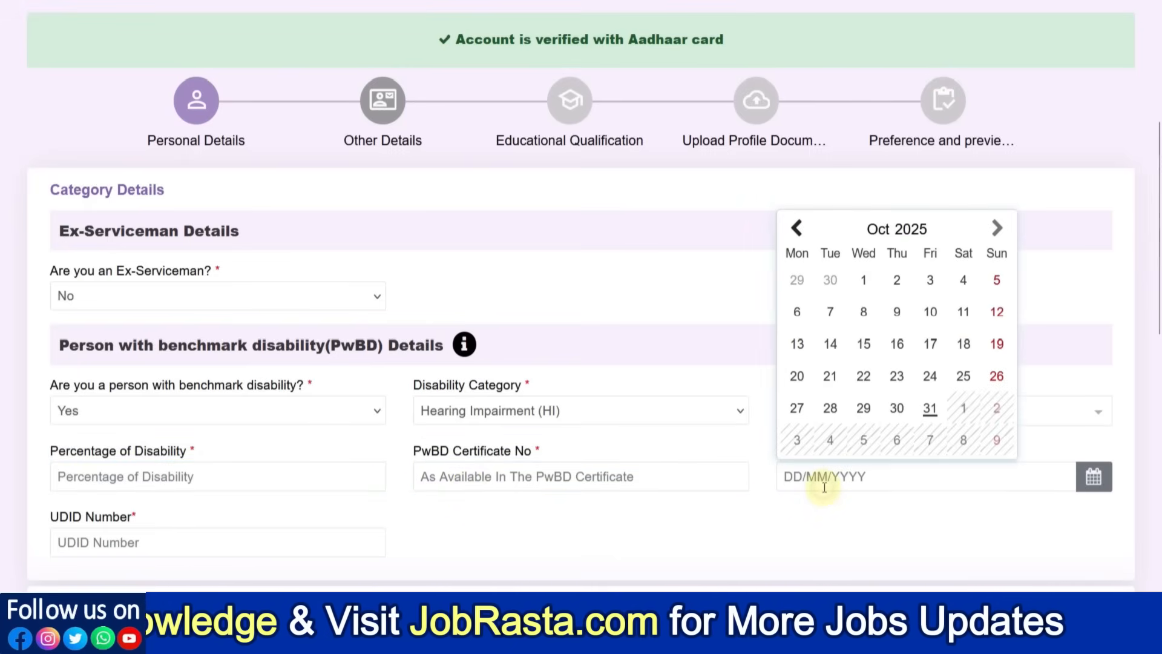
{"action": "left_click", "coordinate": [200, 539]}
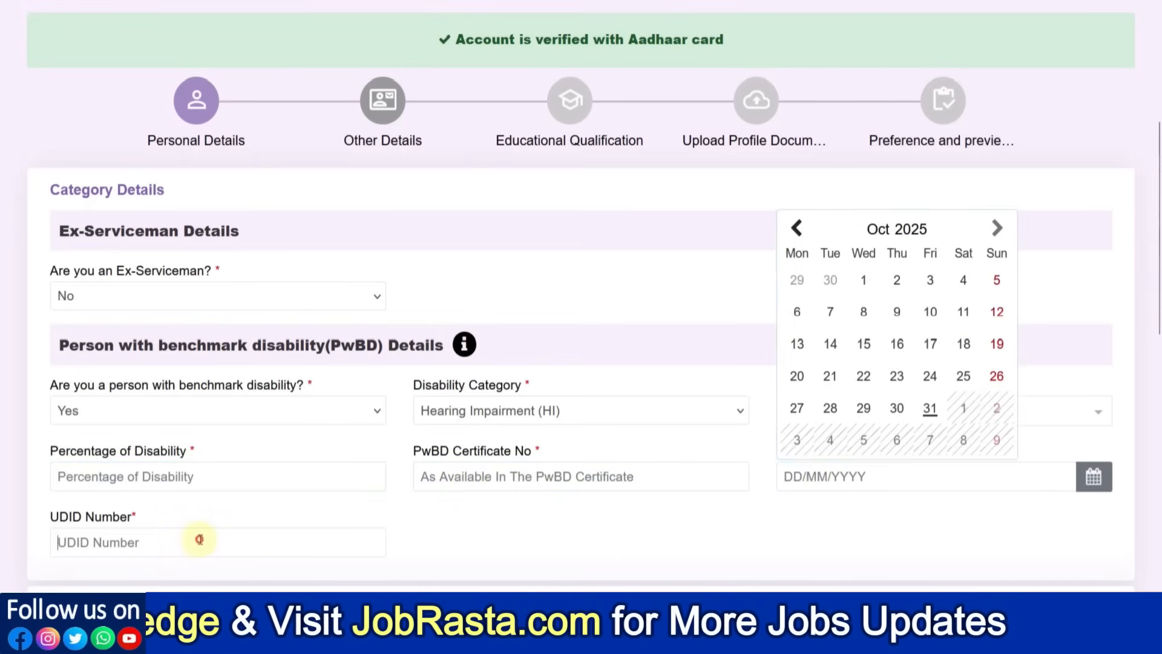
{"action": "left_click", "coordinate": [558, 530]}
{"action": "left_click", "coordinate": [176, 418]}
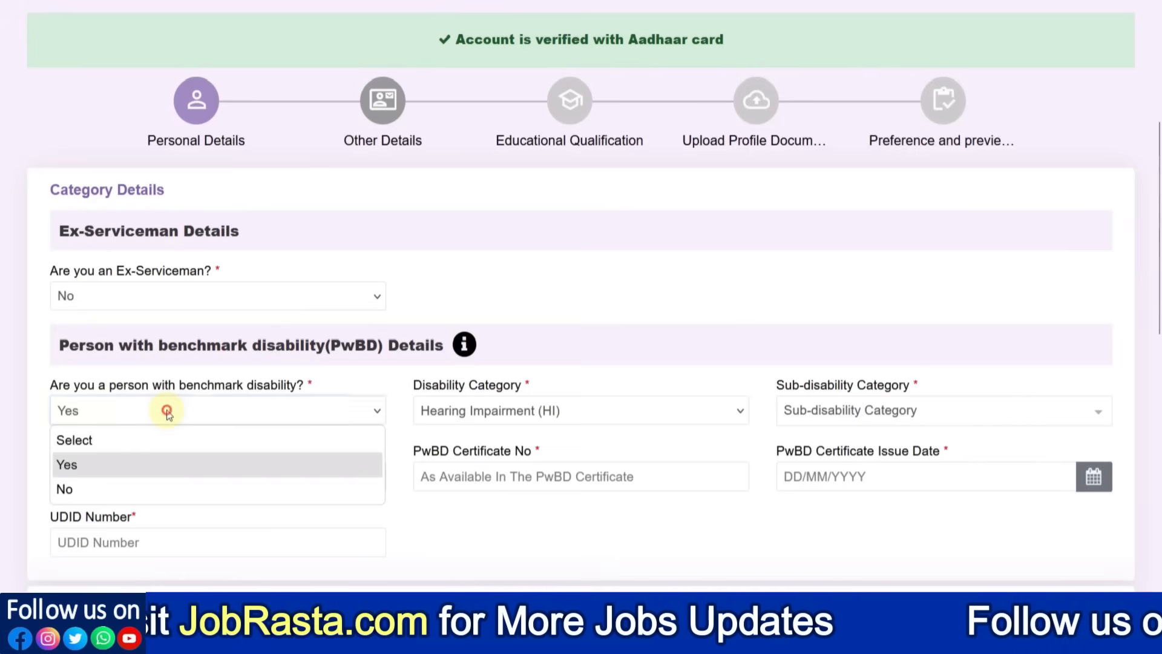
{"action": "left_click", "coordinate": [137, 484]}
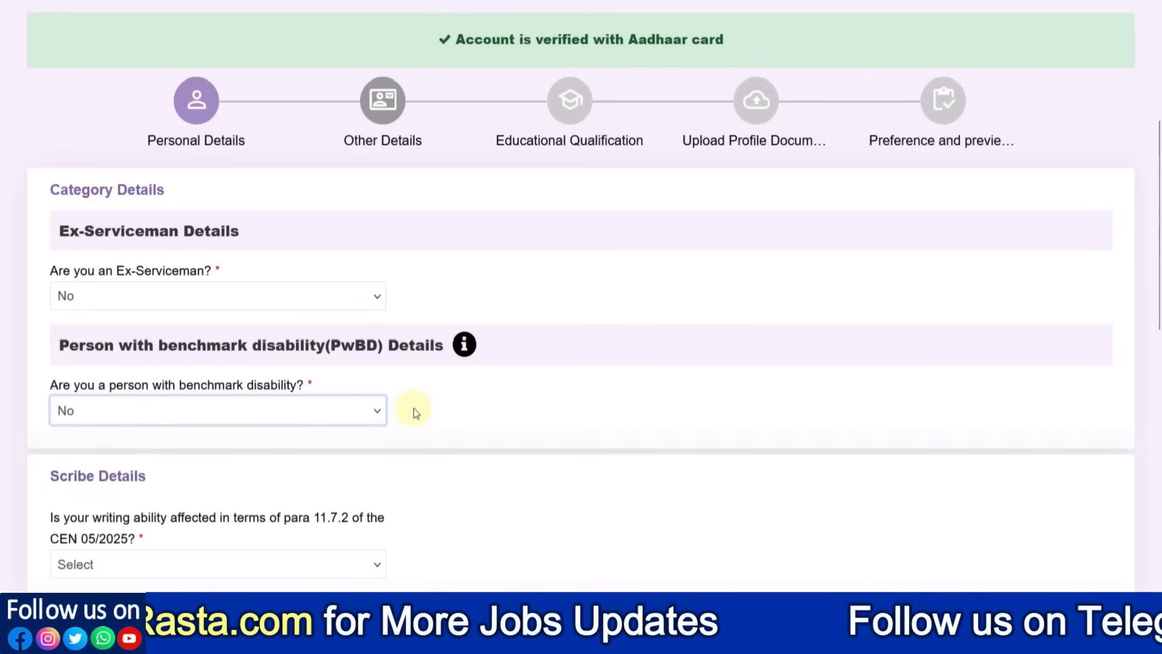
{"action": "left_click_drag", "start_coordinate": [1156, 228], "coordinate": [1158, 280]}
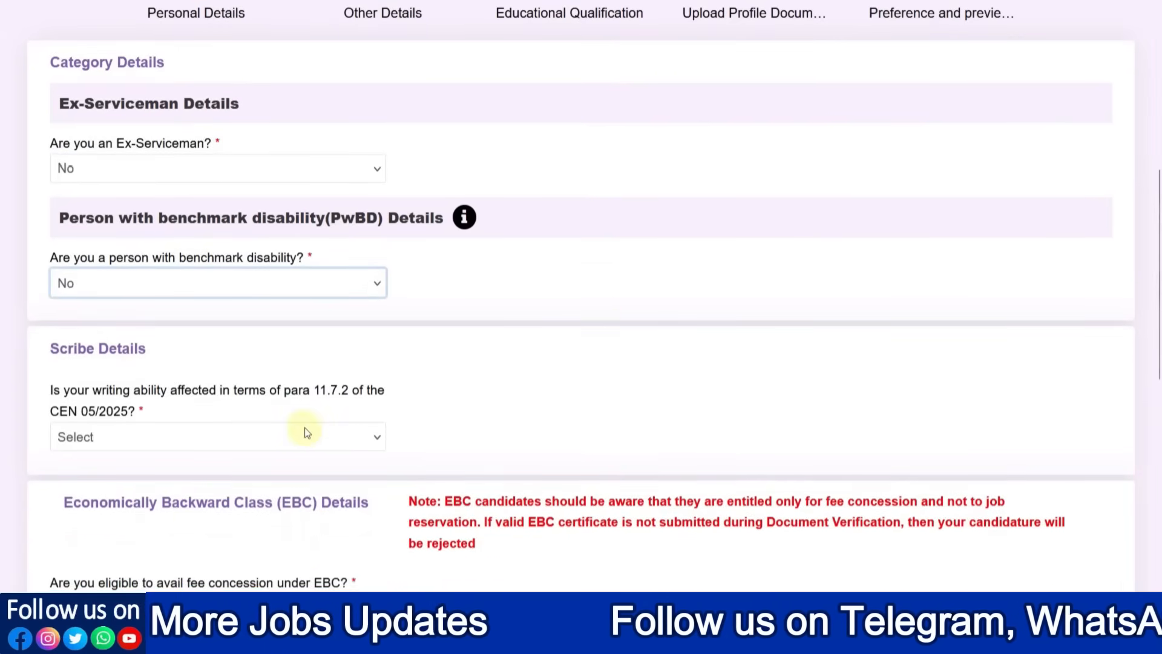
Answer No to needing a scribe.
{"action": "left_click", "coordinate": [253, 438]}
{"action": "left_click", "coordinate": [156, 515]}
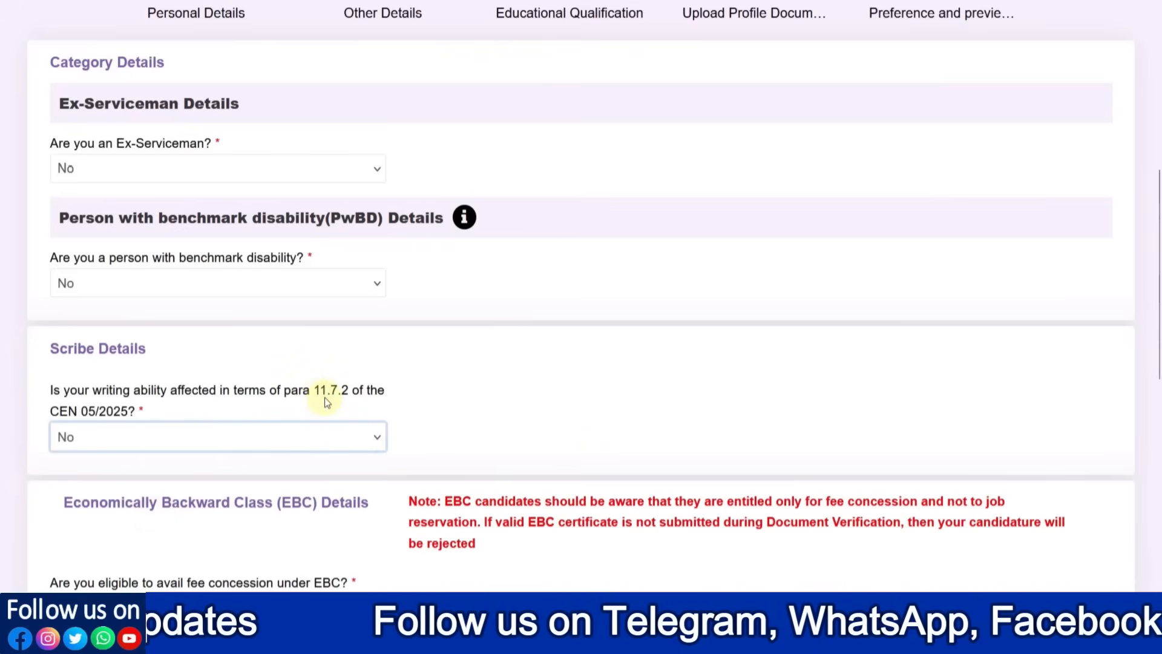
{"action": "scroll", "coordinate": [404, 412], "scroll_direction": "down", "scroll_amount": 3}
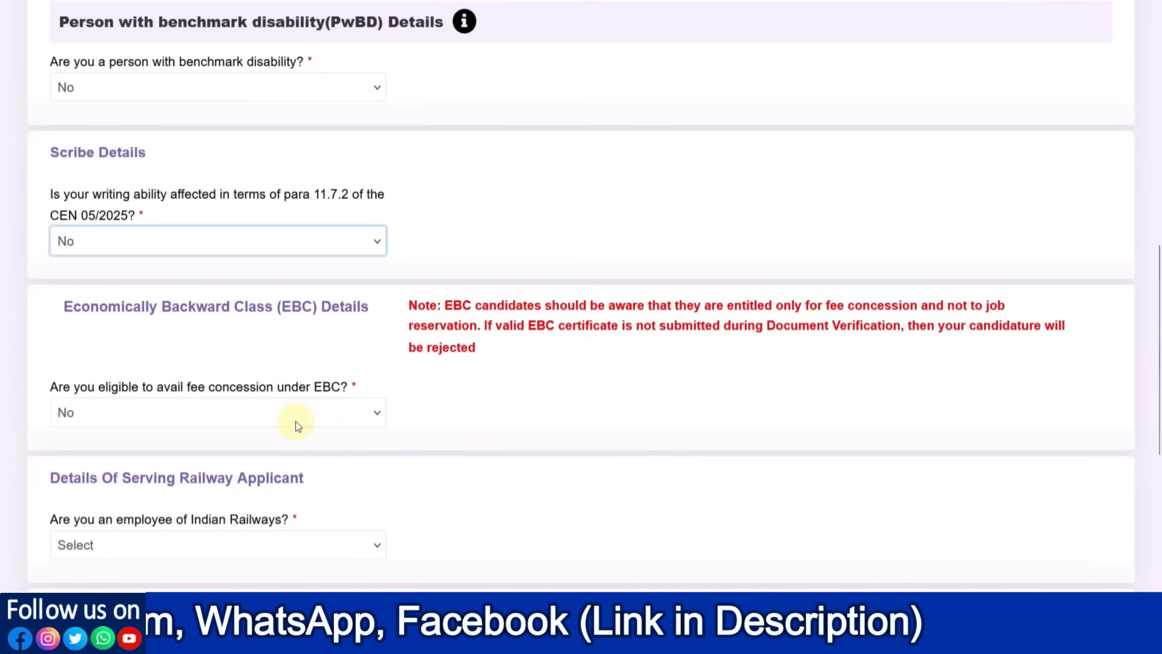
Try Yes for EBC fee concession, review its document fields, then set it to No.
{"action": "left_click", "coordinate": [264, 412]}
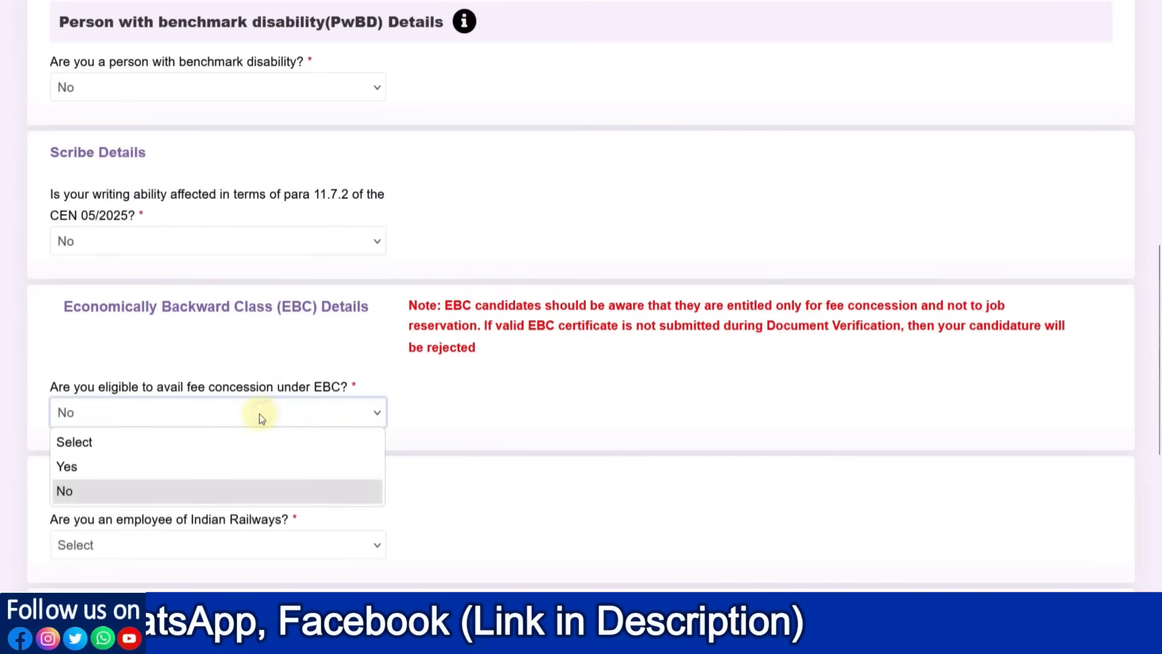
{"action": "left_click", "coordinate": [206, 464]}
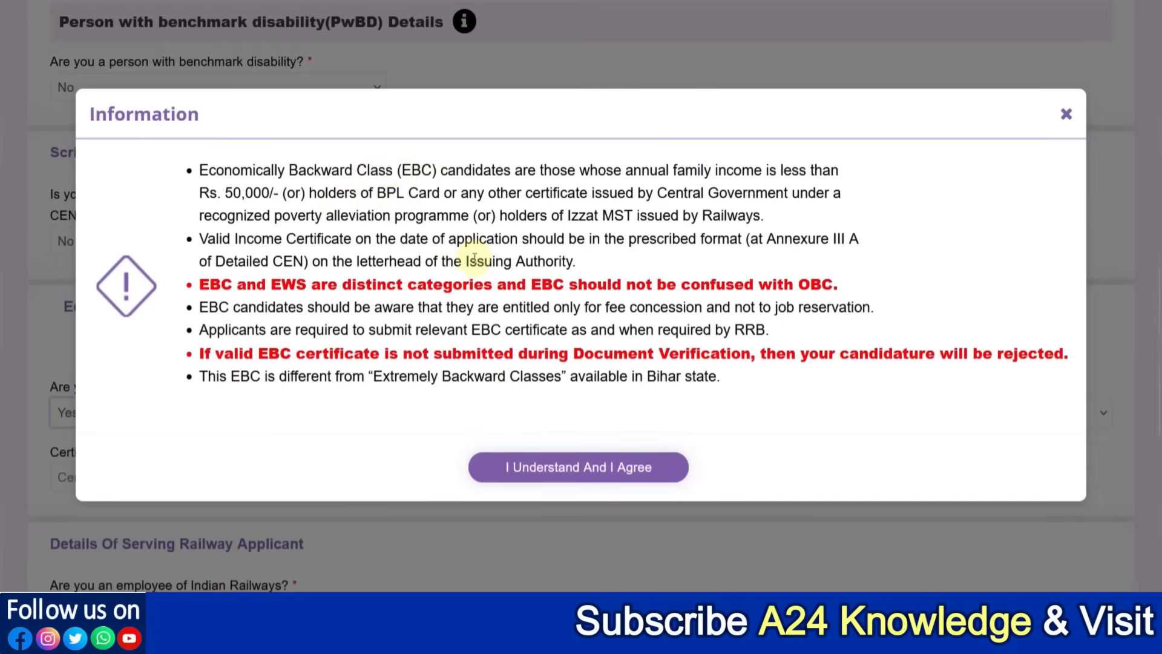
{"action": "left_click", "coordinate": [570, 467]}
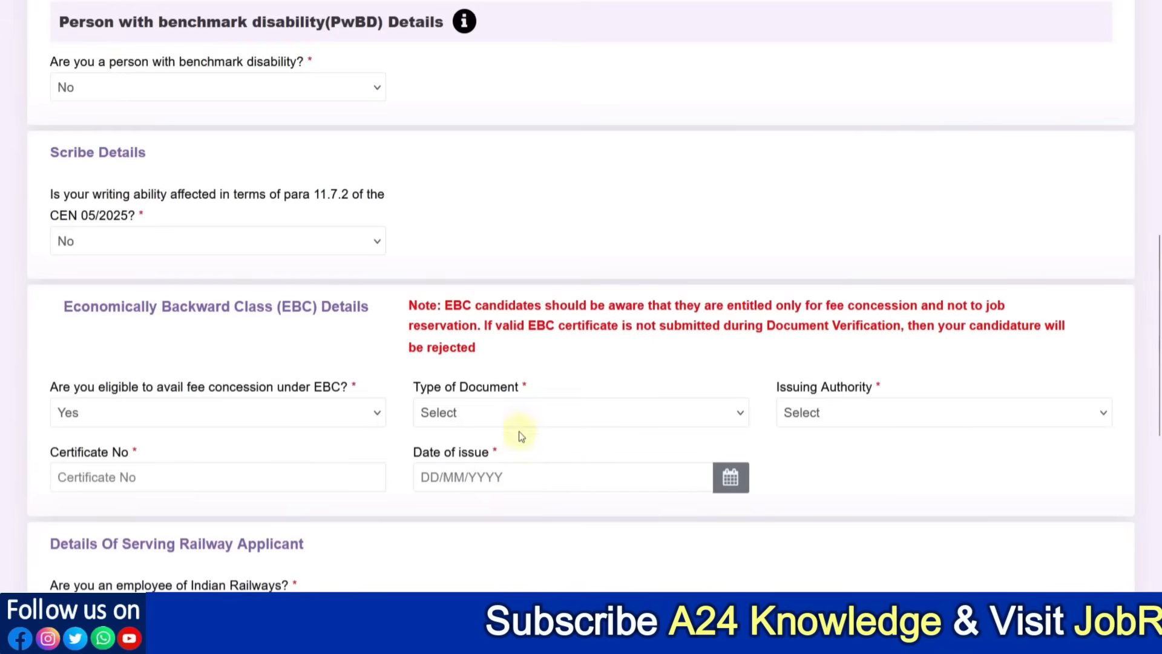
{"action": "left_click", "coordinate": [495, 414]}
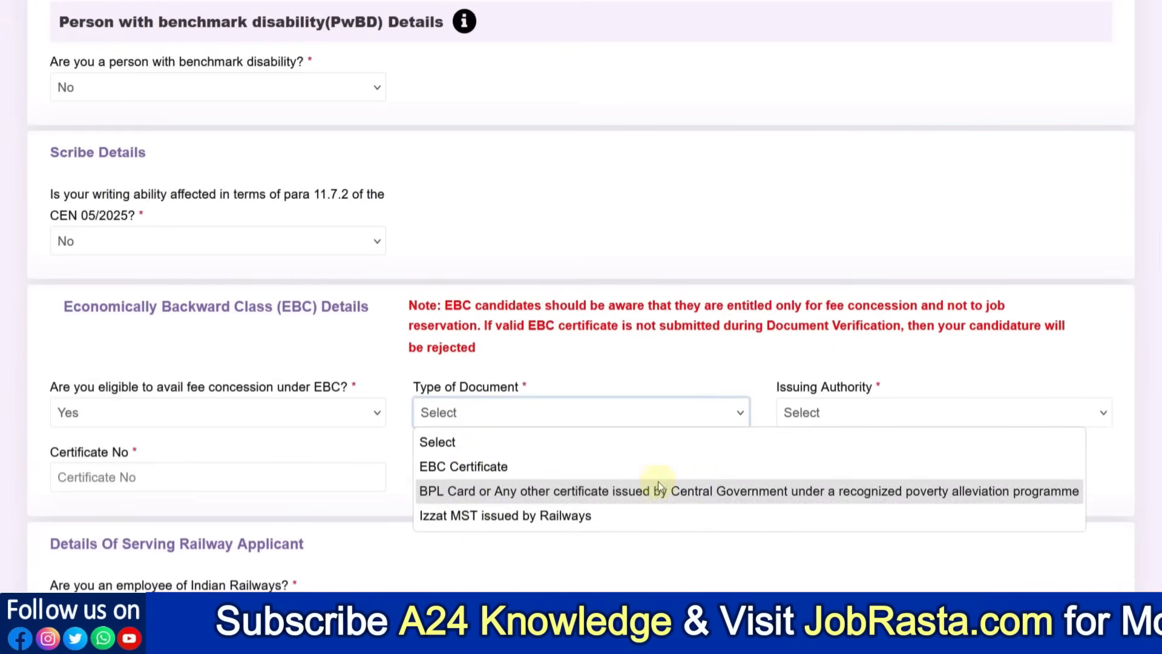
{"action": "left_click", "coordinate": [792, 424]}
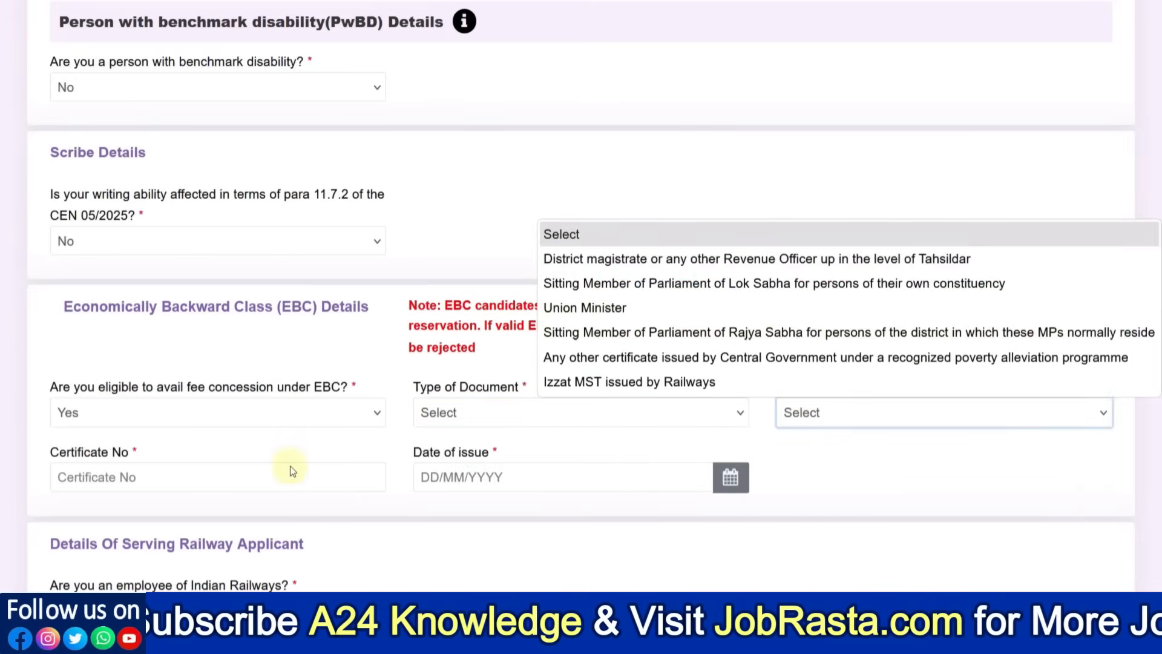
{"action": "left_click", "coordinate": [270, 473]}
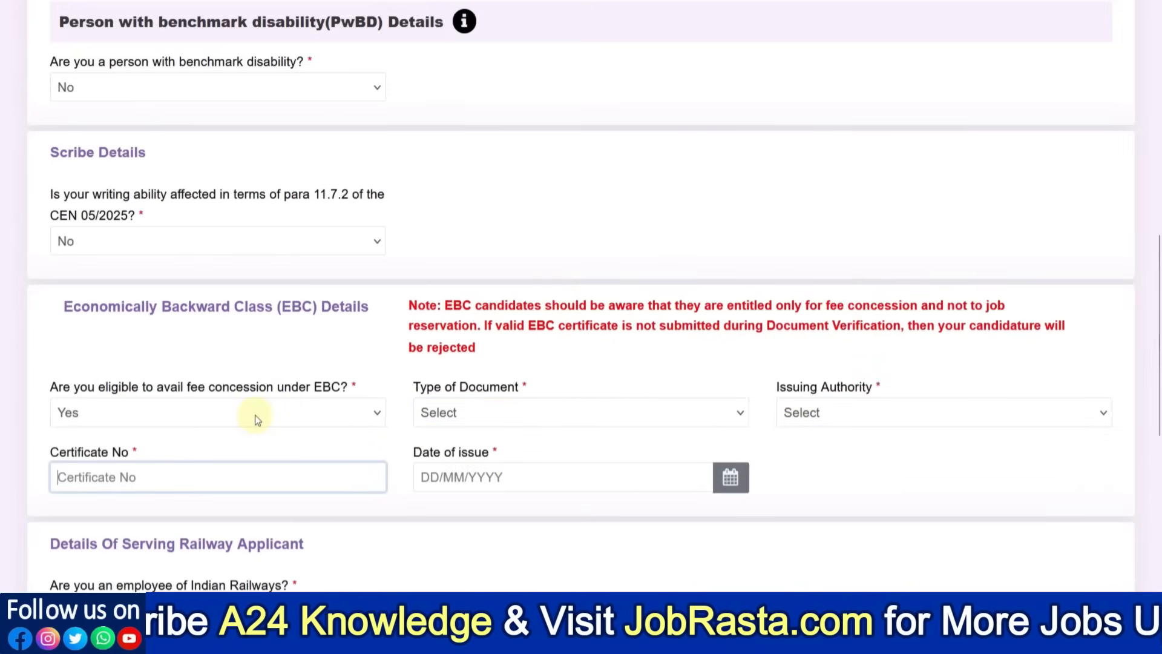
{"action": "left_click", "coordinate": [220, 409]}
{"action": "left_click", "coordinate": [146, 488]}
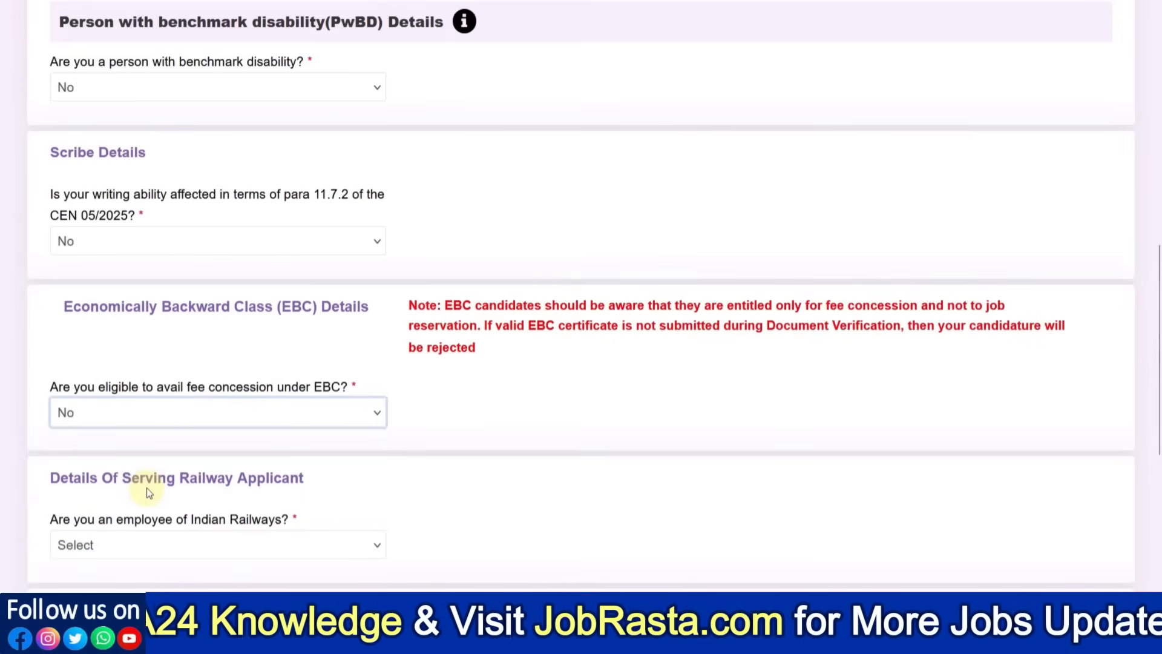
{"action": "left_click_drag", "start_coordinate": [1157, 285], "coordinate": [1157, 310]}
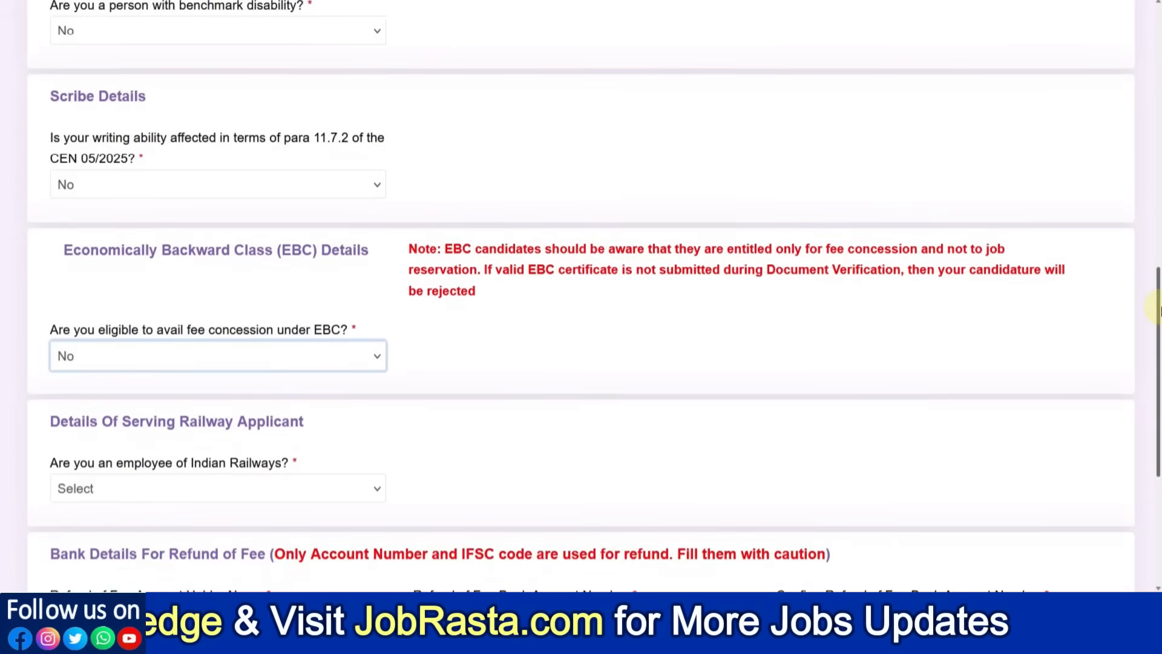
Answer Yes to being an Indian Railways employee and browse the NOC, category and zone fields.
{"action": "left_click", "coordinate": [312, 488]}
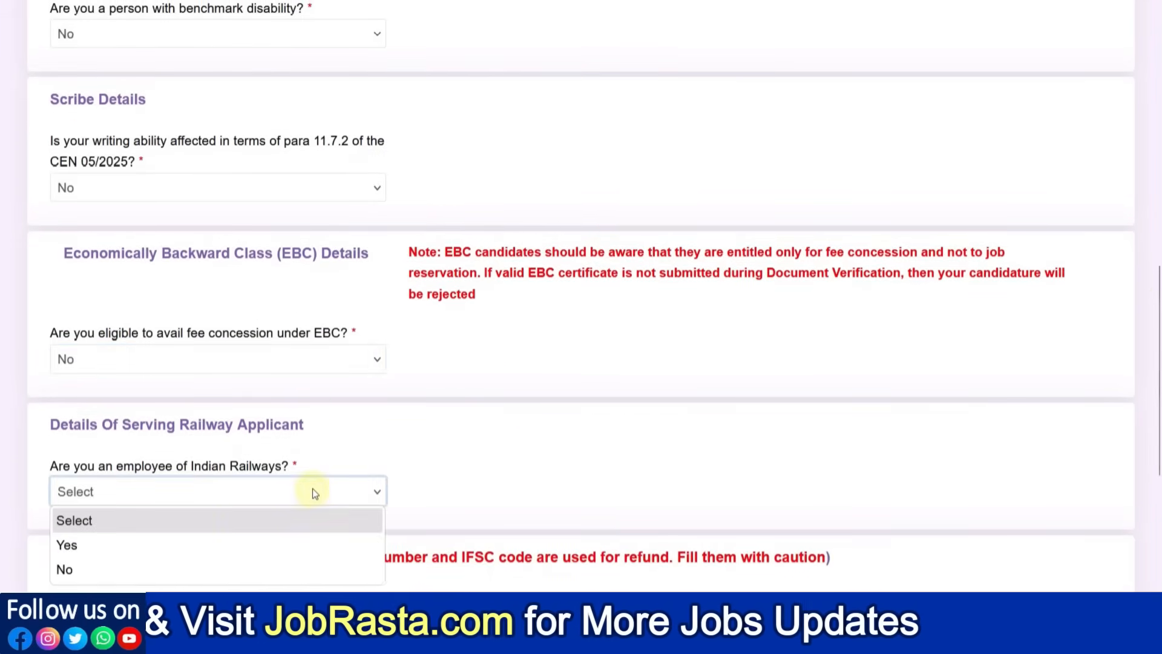
{"action": "left_click", "coordinate": [208, 544]}
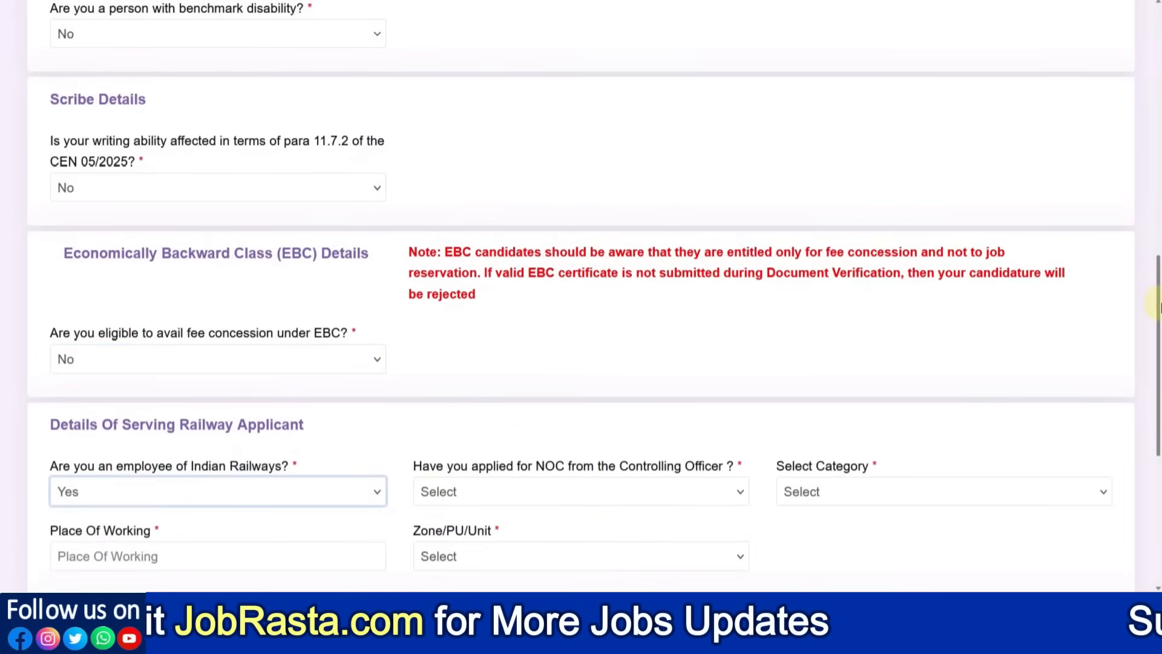
{"action": "left_click_drag", "start_coordinate": [1157, 306], "coordinate": [1155, 311]}
{"action": "left_click", "coordinate": [595, 471]}
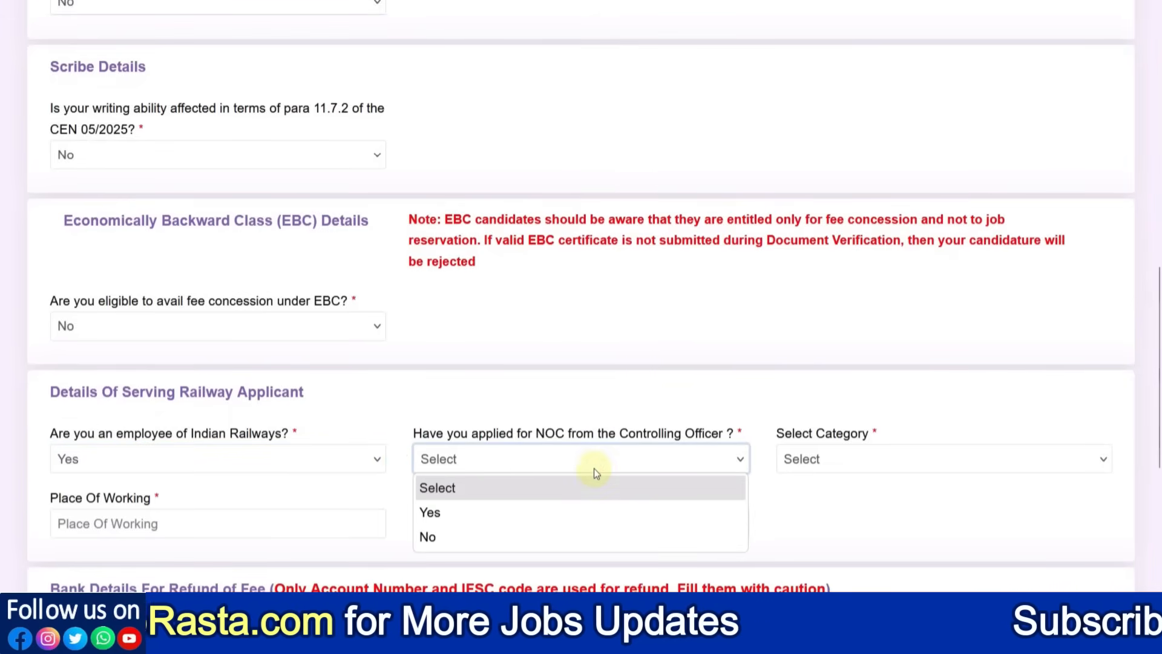
{"action": "left_click", "coordinate": [842, 462]}
{"action": "left_click", "coordinate": [260, 519]}
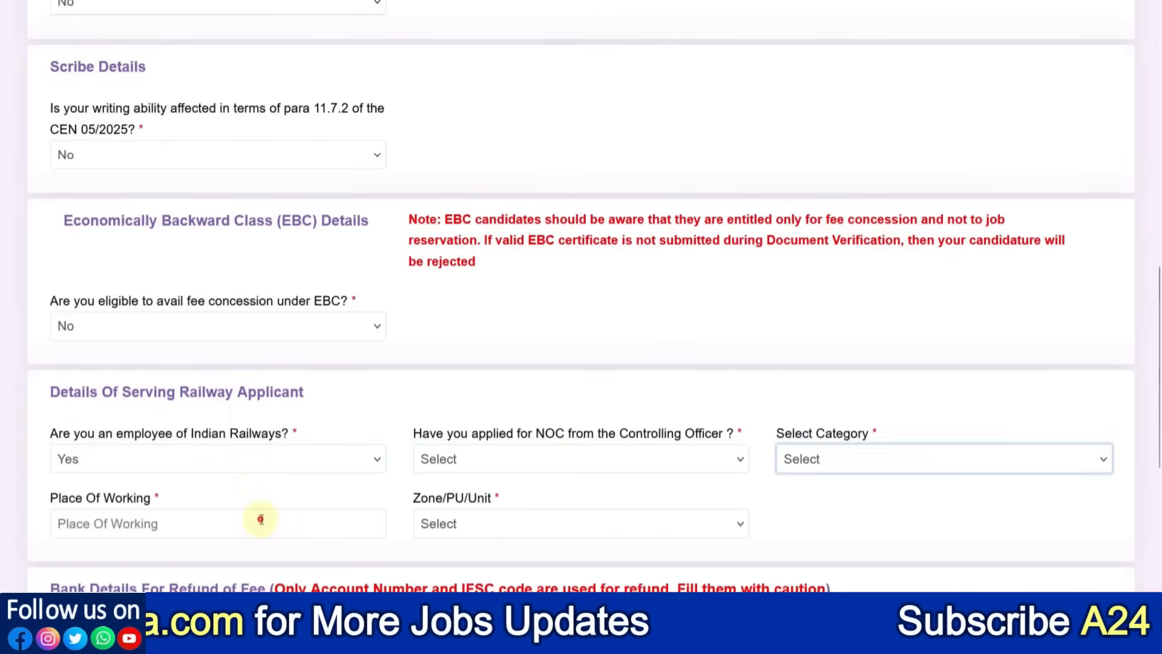
{"action": "left_click", "coordinate": [260, 520]}
{"action": "left_click", "coordinate": [479, 525]}
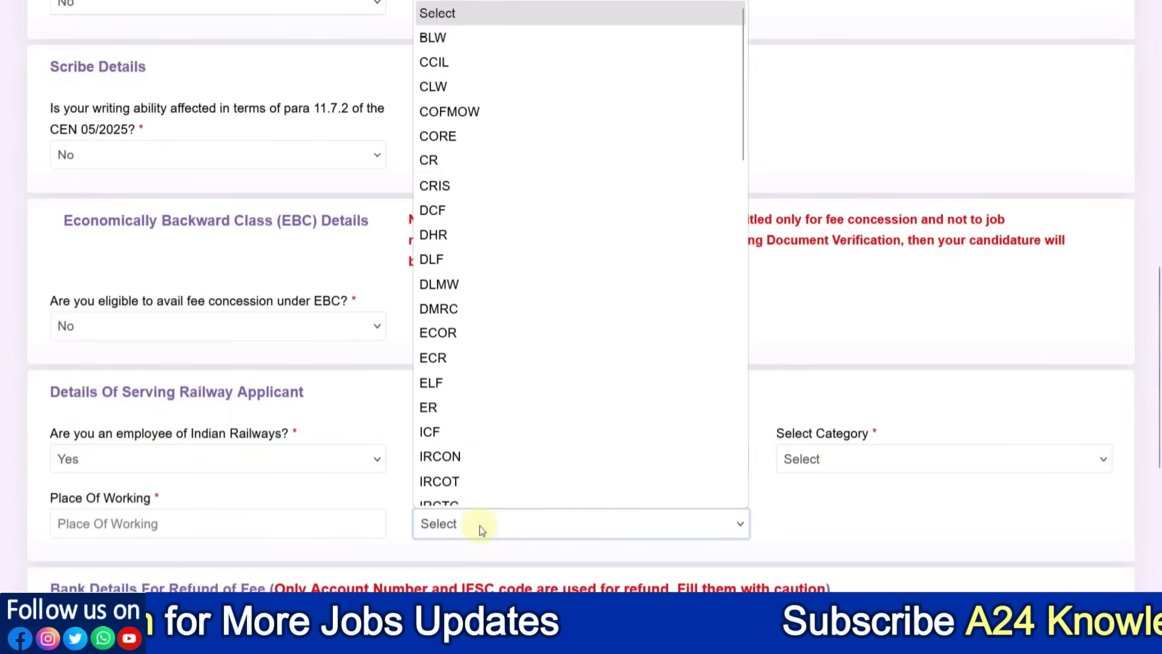
{"action": "left_click", "coordinate": [855, 529]}
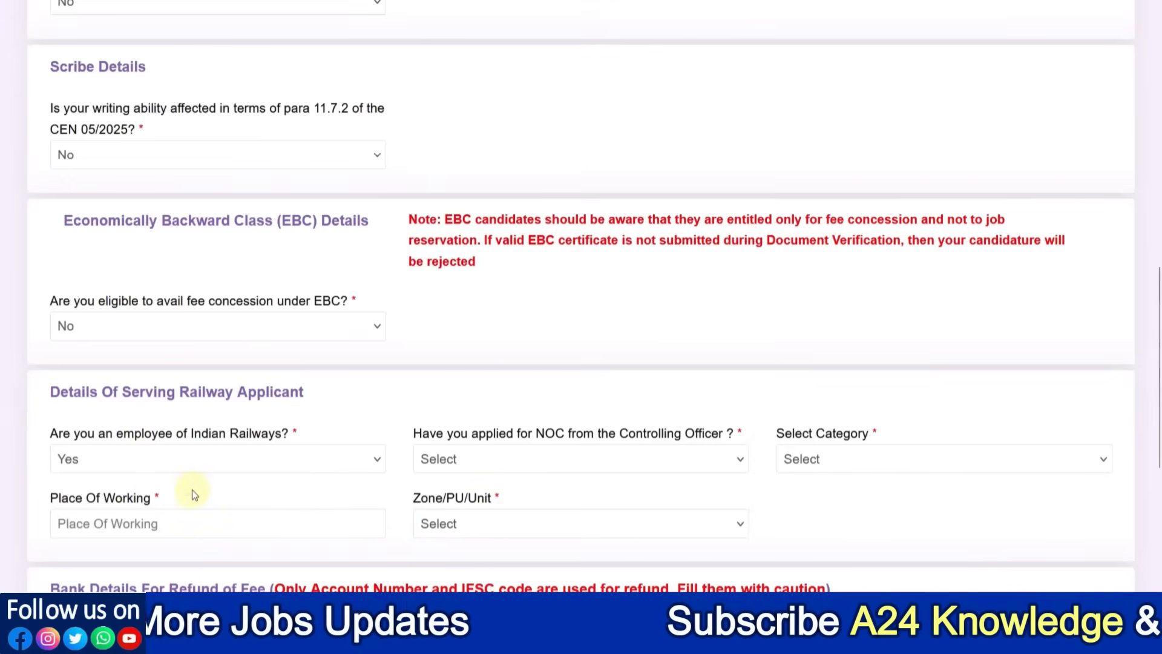
Change the Indian Railways employee answer to No.
{"action": "scroll", "coordinate": [191, 493], "scroll_direction": "up", "scroll_amount": 2}
{"action": "left_click", "coordinate": [151, 552]}
{"action": "left_click", "coordinate": [119, 525]}
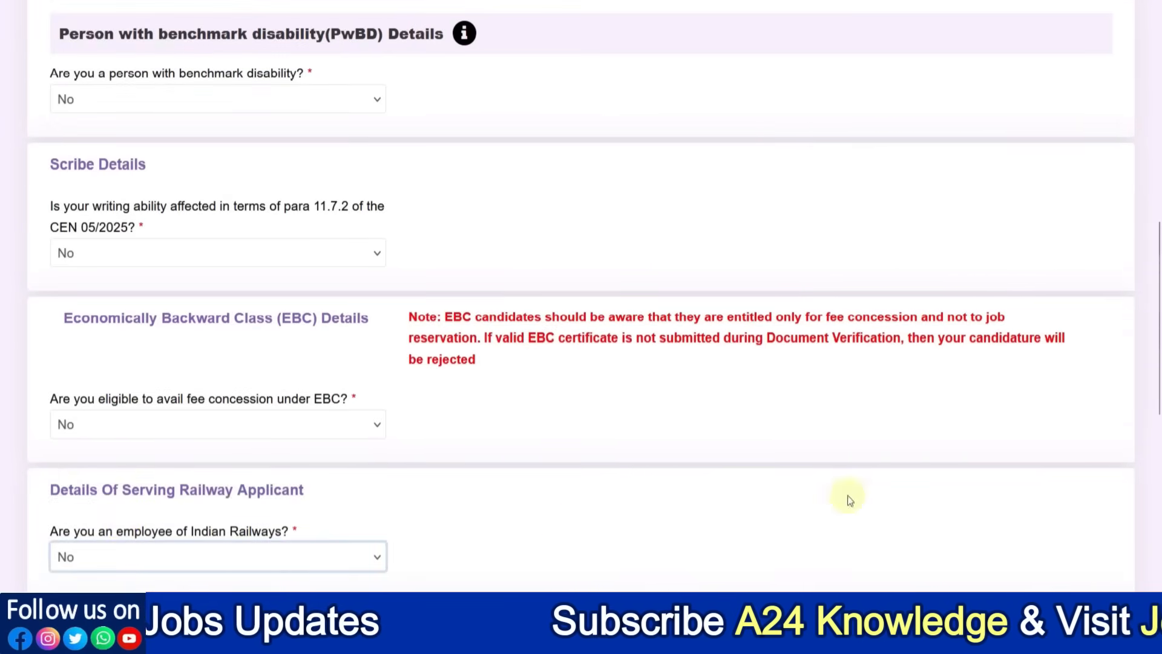
Choose Not Applicable for current department/organization and scroll to the refund bank details.
{"action": "left_click_drag", "start_coordinate": [1159, 260], "coordinate": [1156, 319]}
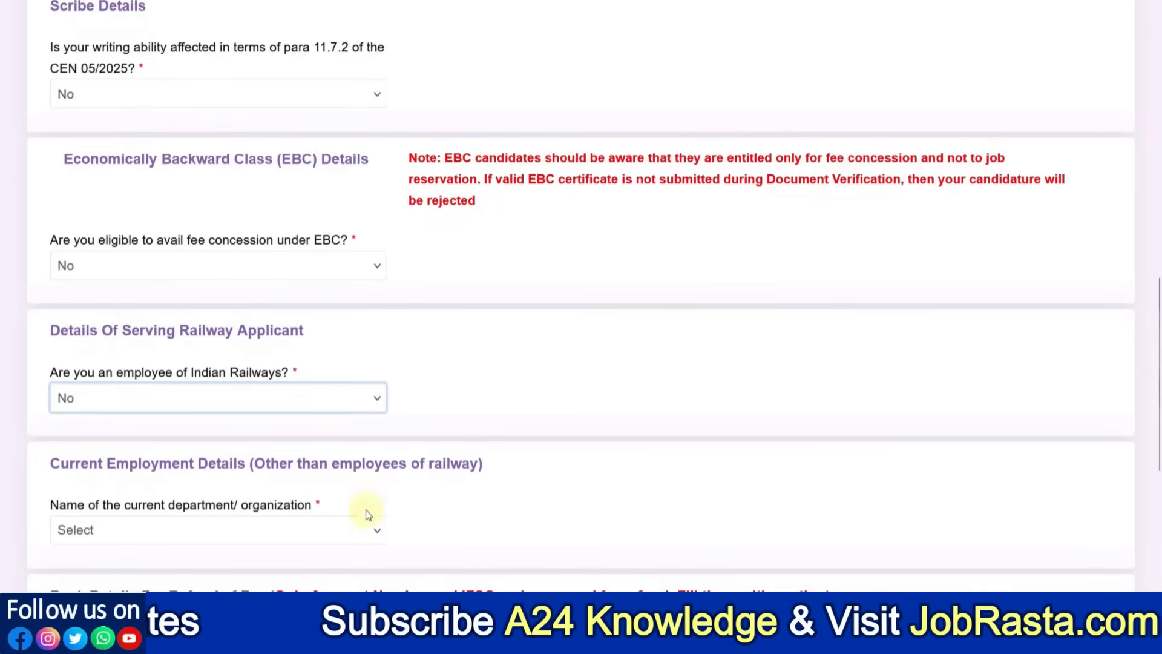
{"action": "left_click", "coordinate": [285, 530]}
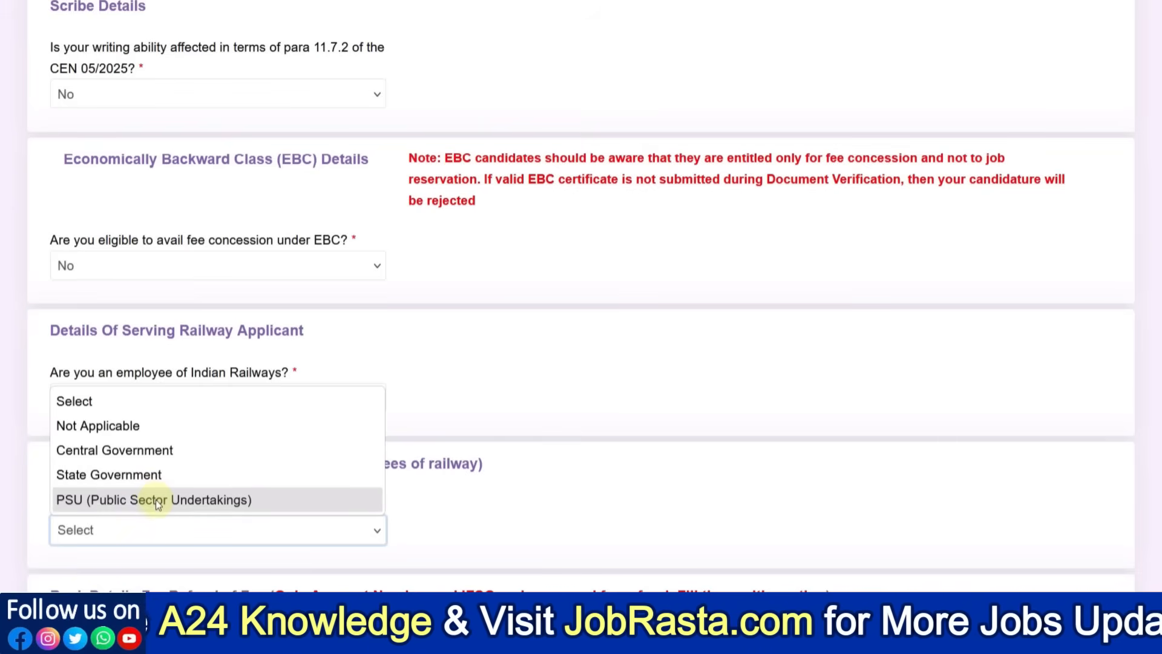
{"action": "left_click", "coordinate": [121, 426]}
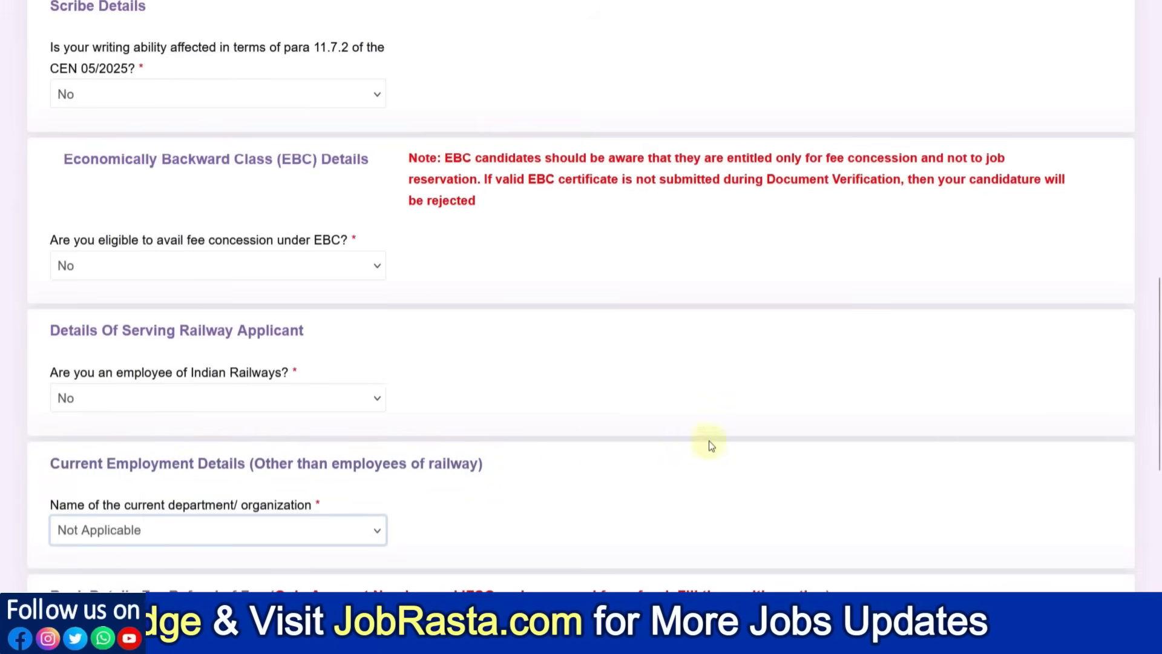
{"action": "scroll", "coordinate": [711, 446], "scroll_direction": "down", "scroll_amount": 5}
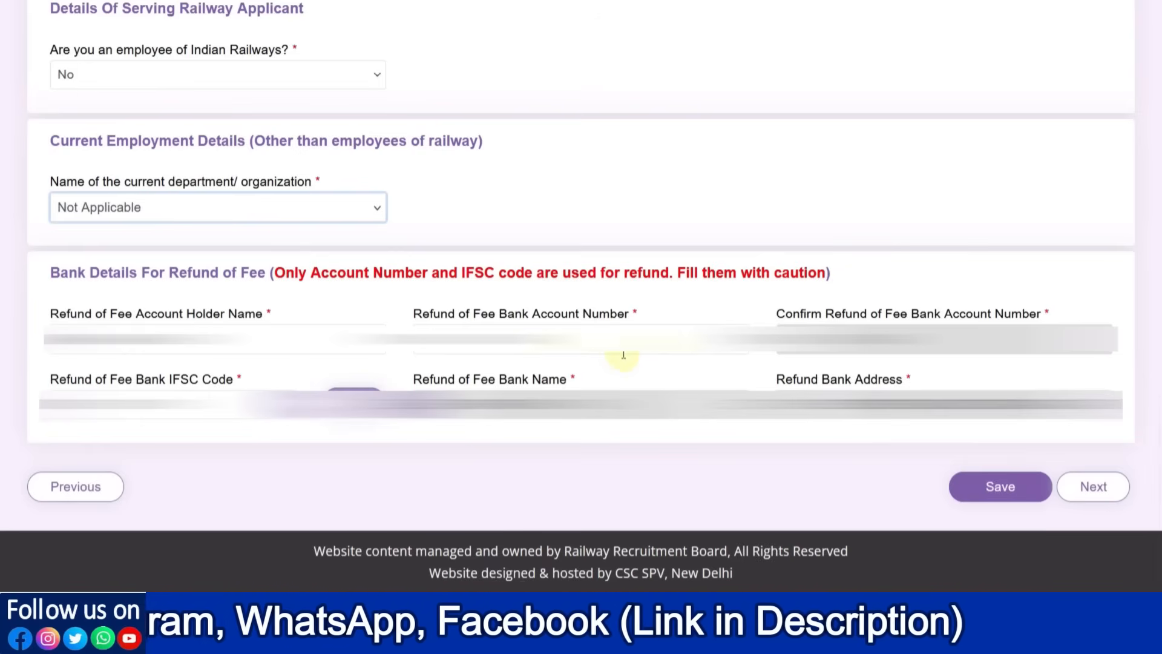
Save the other details and open the Matriculation/SSLC row for editing.
{"action": "left_click", "coordinate": [979, 491]}
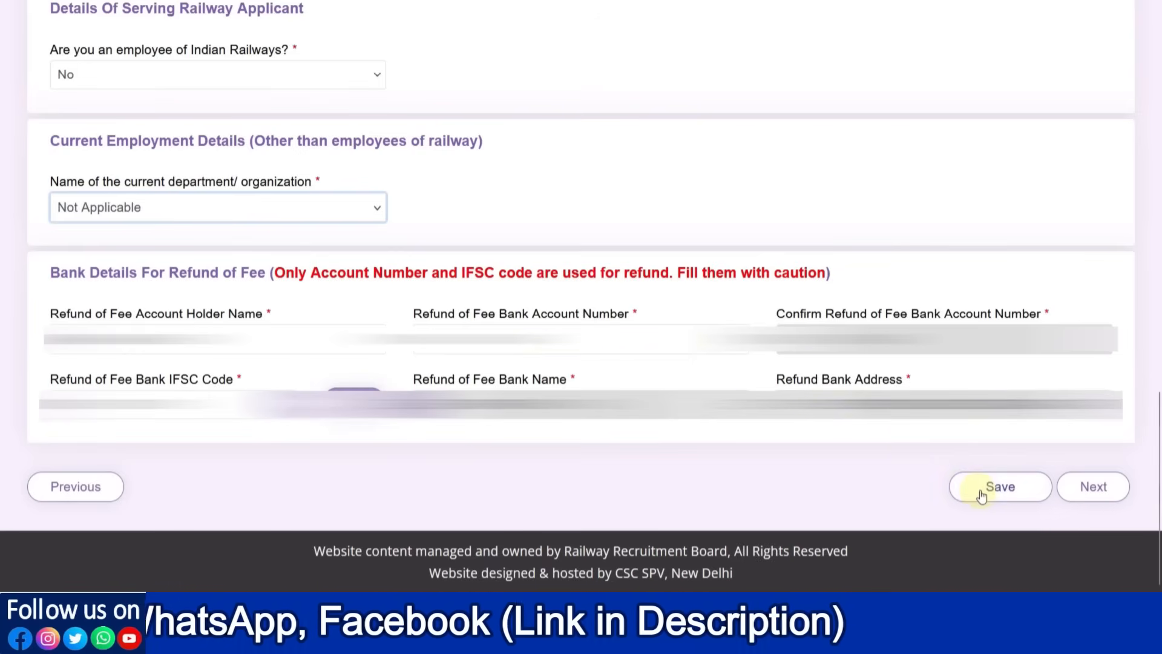
{"action": "left_click", "coordinate": [1017, 493]}
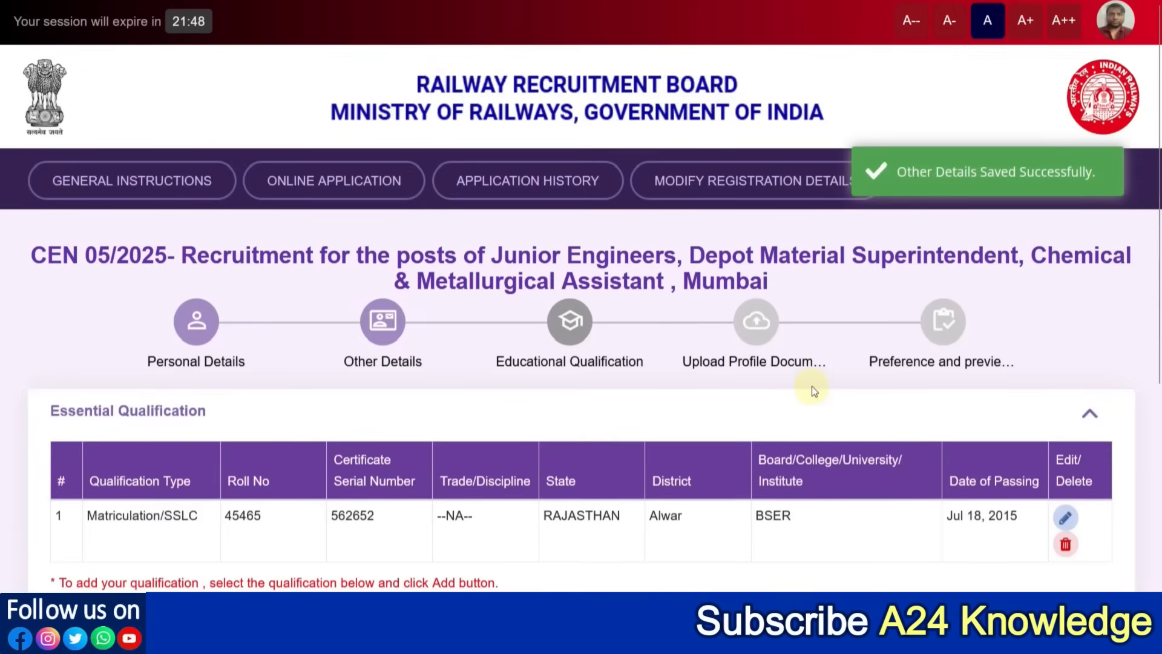
{"action": "scroll", "coordinate": [811, 390], "scroll_direction": "down", "scroll_amount": 3}
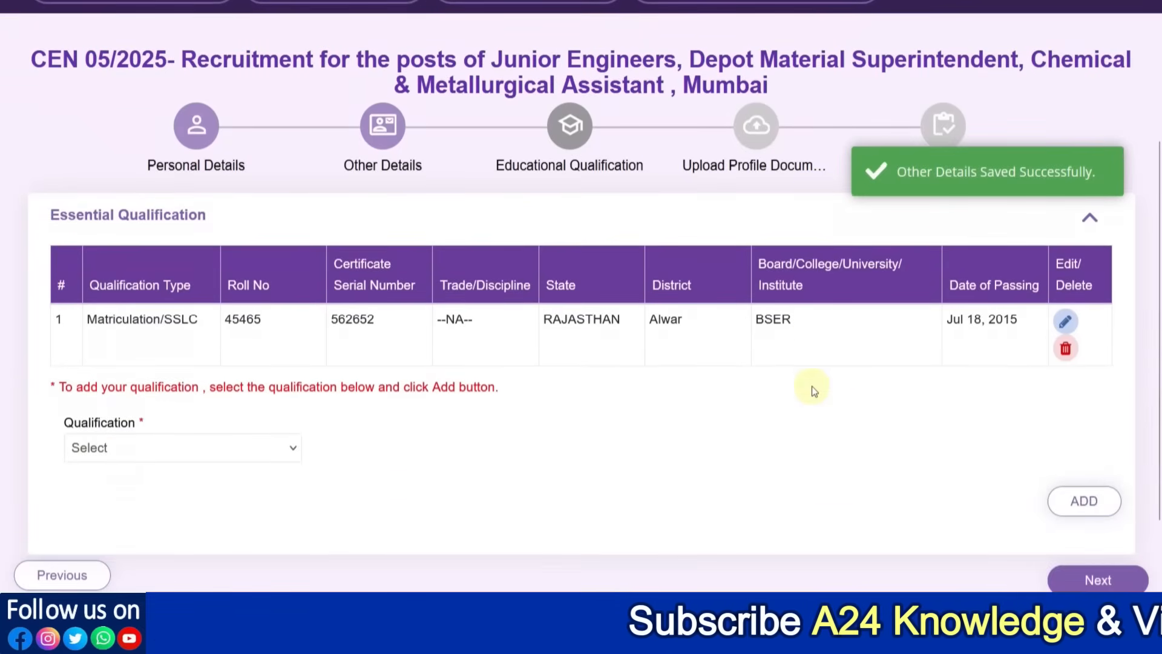
{"action": "left_click", "coordinate": [1064, 321]}
Review the SSLC state, district, BSER board, passing date, roll and certificate numbers, then update the entry.
{"action": "scroll", "coordinate": [518, 328], "scroll_direction": "down", "scroll_amount": 3}
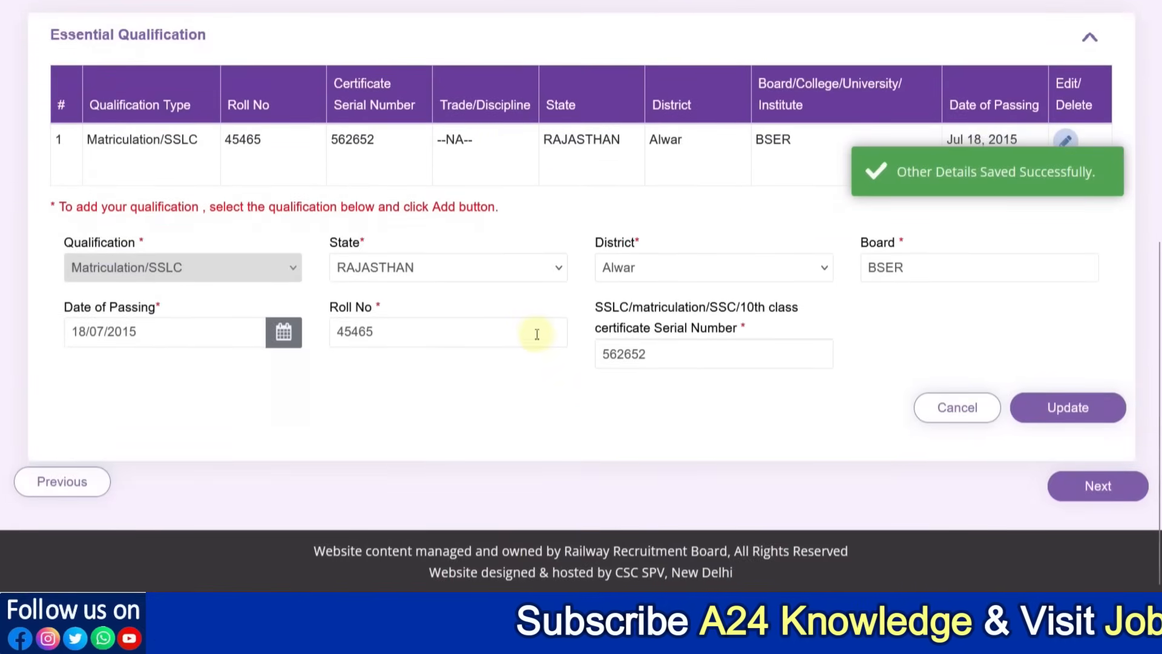
{"action": "left_click", "coordinate": [403, 274]}
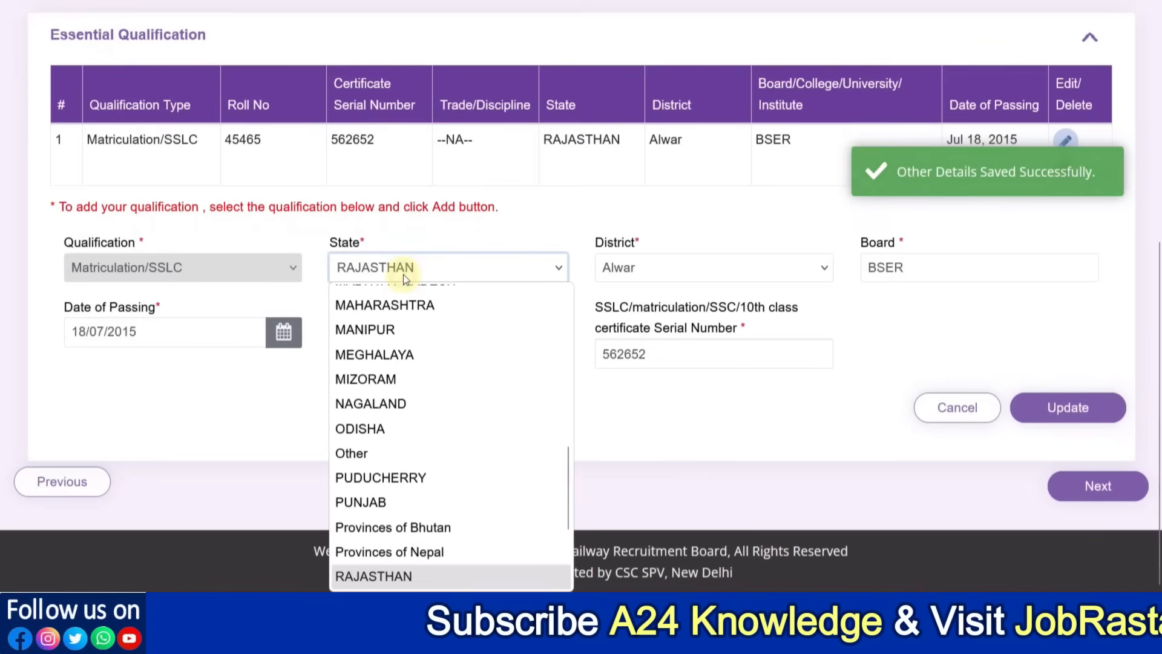
{"action": "left_click", "coordinate": [611, 269]}
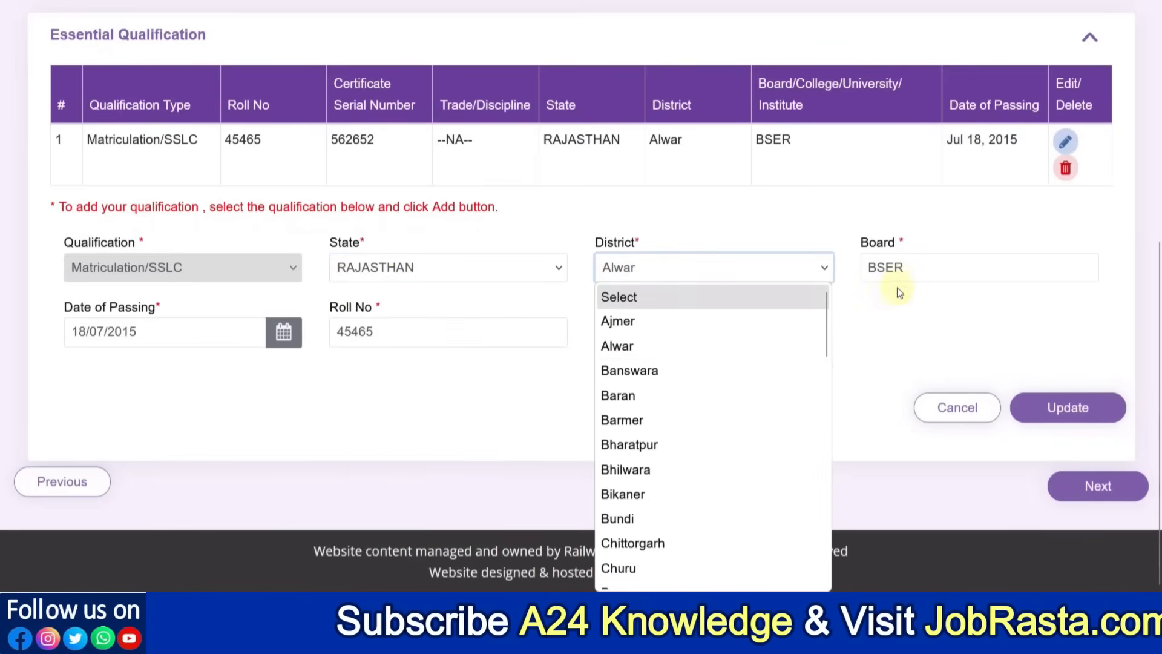
{"action": "left_click", "coordinate": [894, 269]}
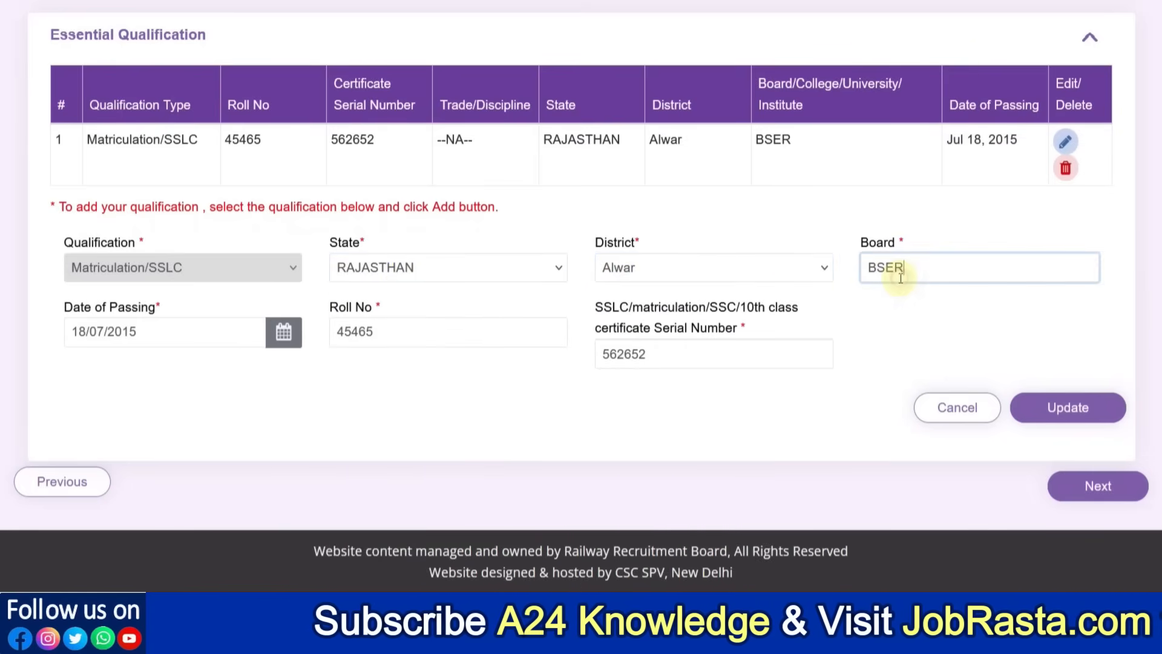
{"action": "left_click", "coordinate": [244, 331]}
{"action": "left_click", "coordinate": [410, 341]}
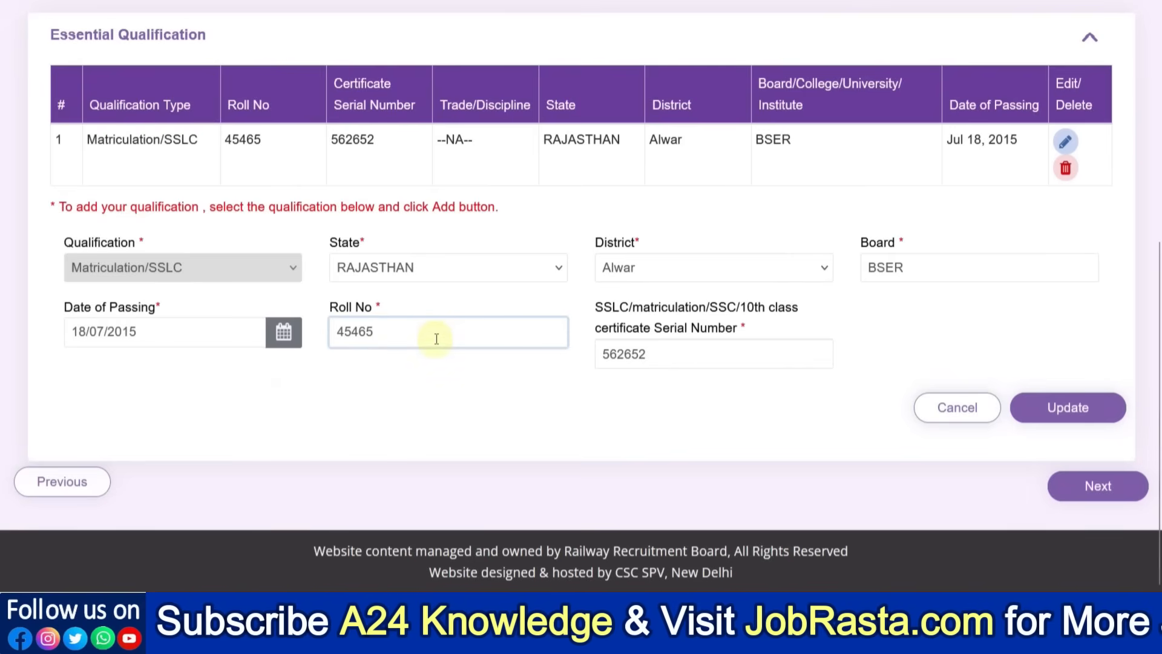
{"action": "left_click", "coordinate": [654, 357]}
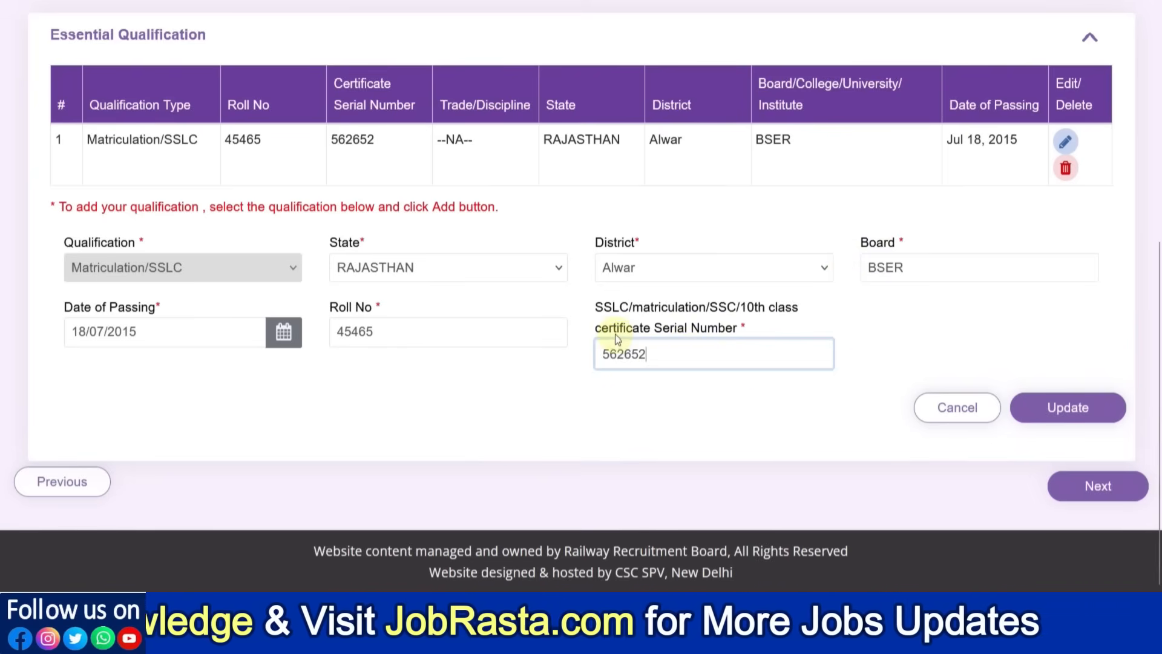
{"action": "left_click_drag", "start_coordinate": [618, 329], "coordinate": [710, 331]}
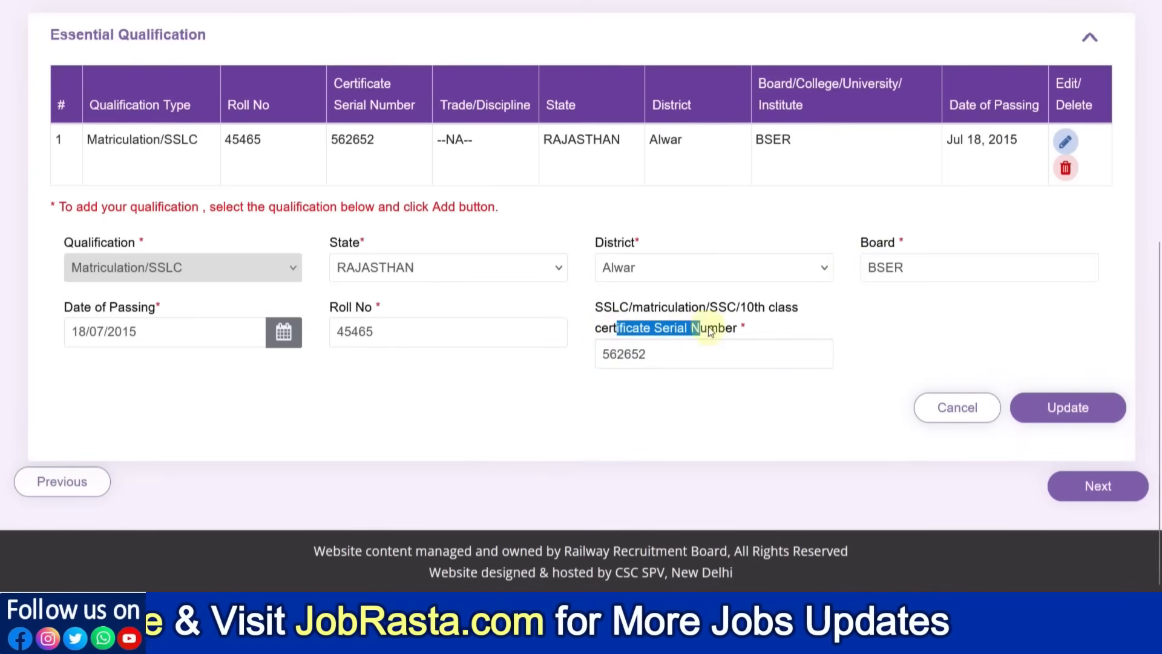
{"action": "left_click", "coordinate": [769, 386]}
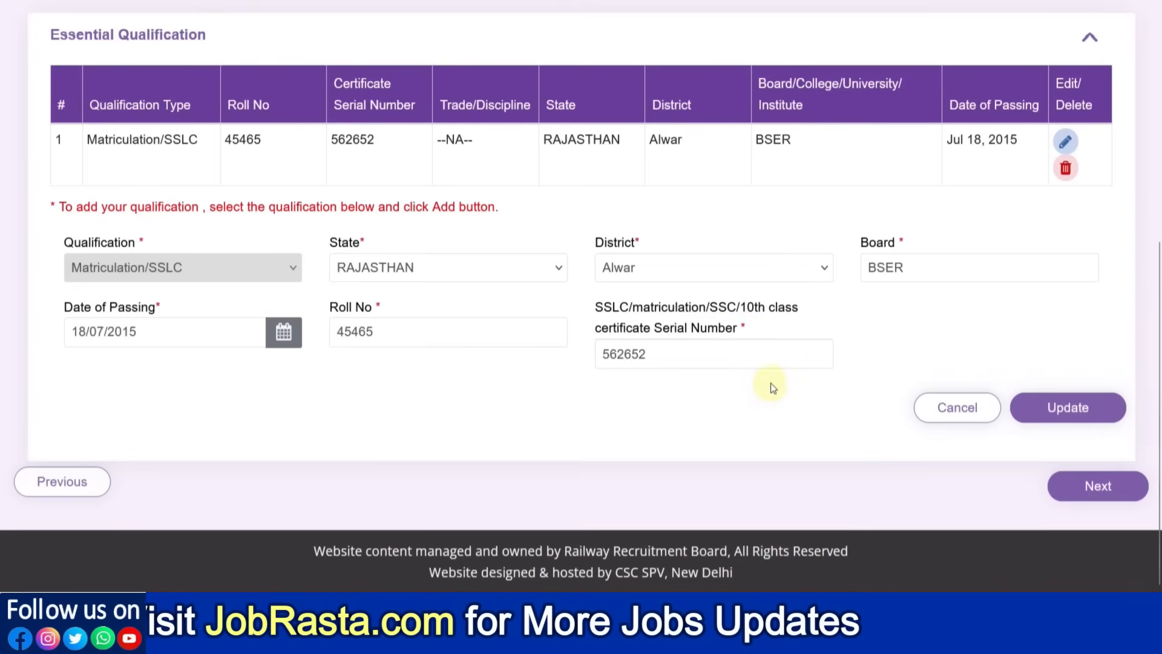
{"action": "left_click", "coordinate": [1093, 423]}
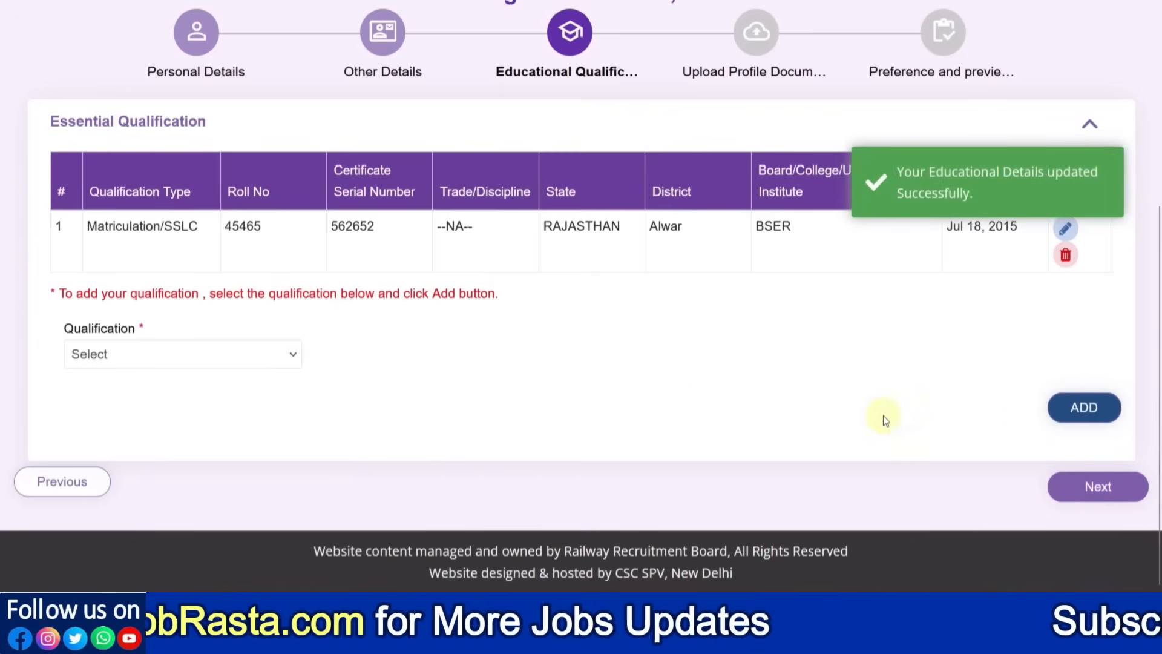
Start a 3 years Diploma in Engineering entry with Civil Engineering discipline.
{"action": "left_click", "coordinate": [268, 368]}
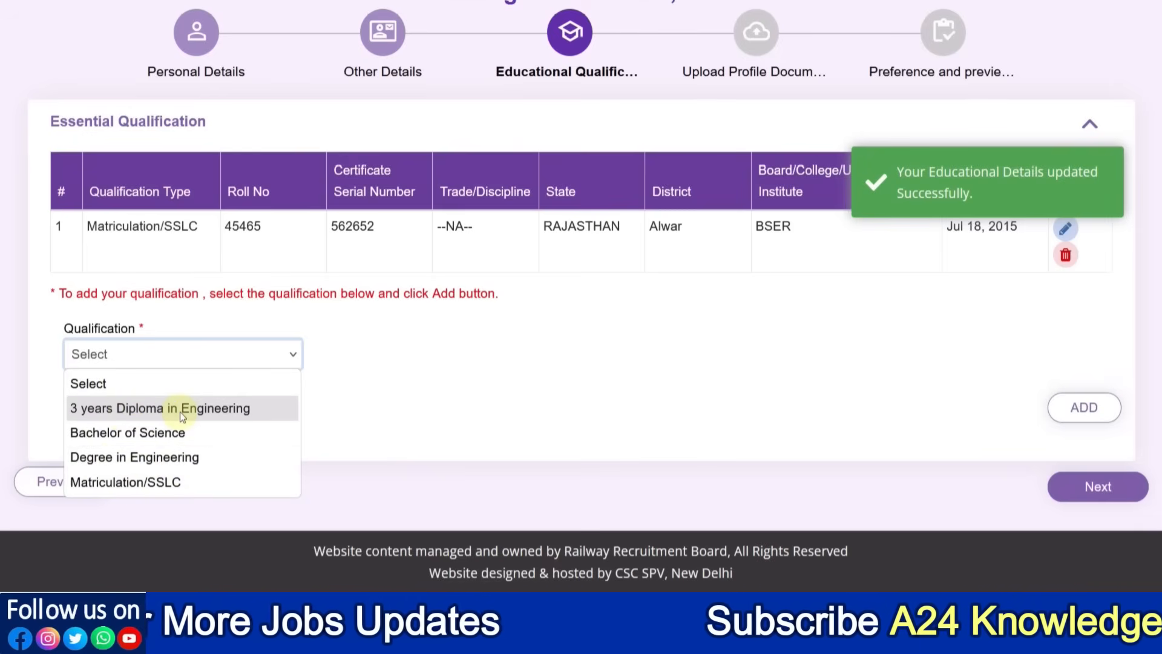
{"action": "left_click", "coordinate": [162, 409]}
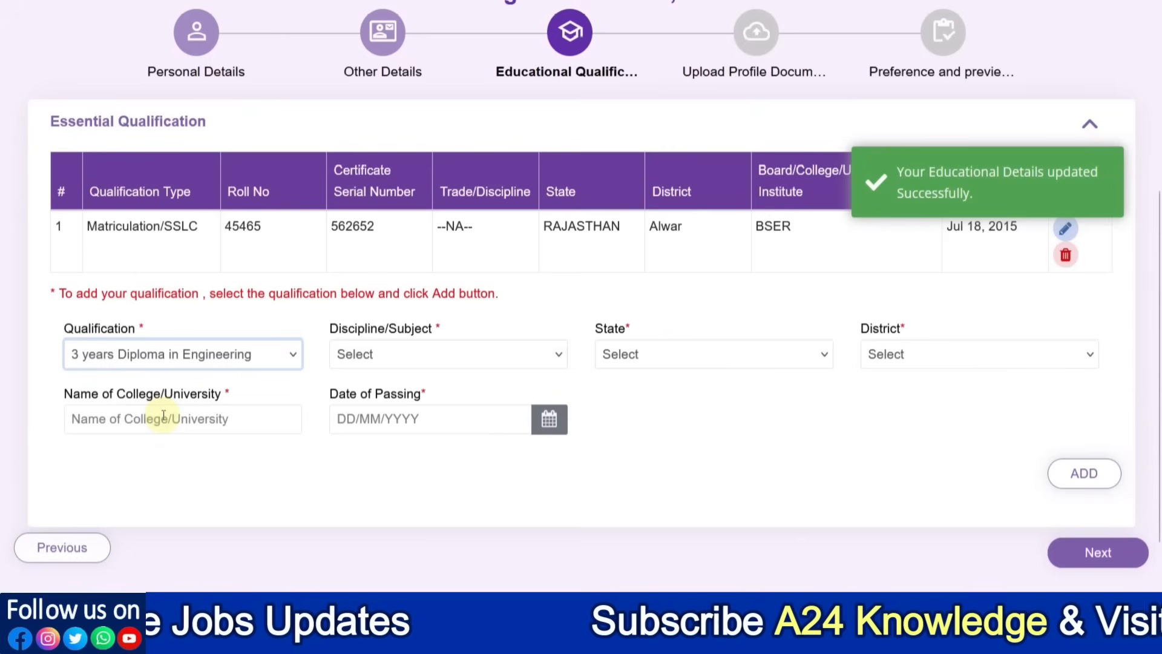
{"action": "left_click", "coordinate": [374, 362]}
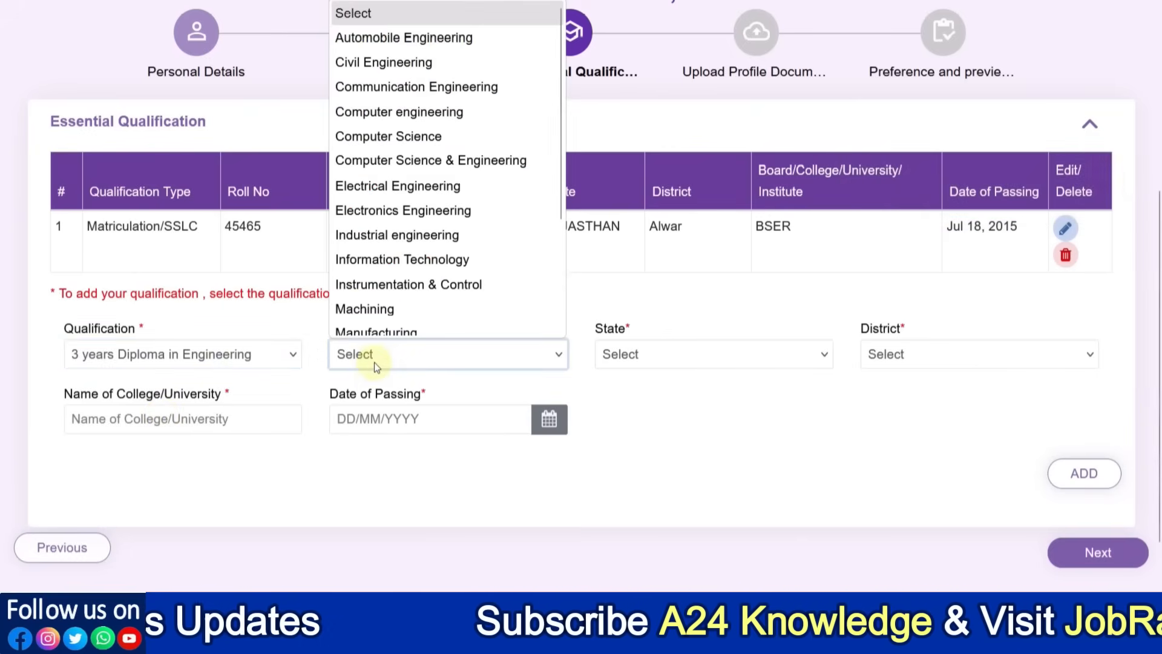
{"action": "left_click", "coordinate": [415, 57]}
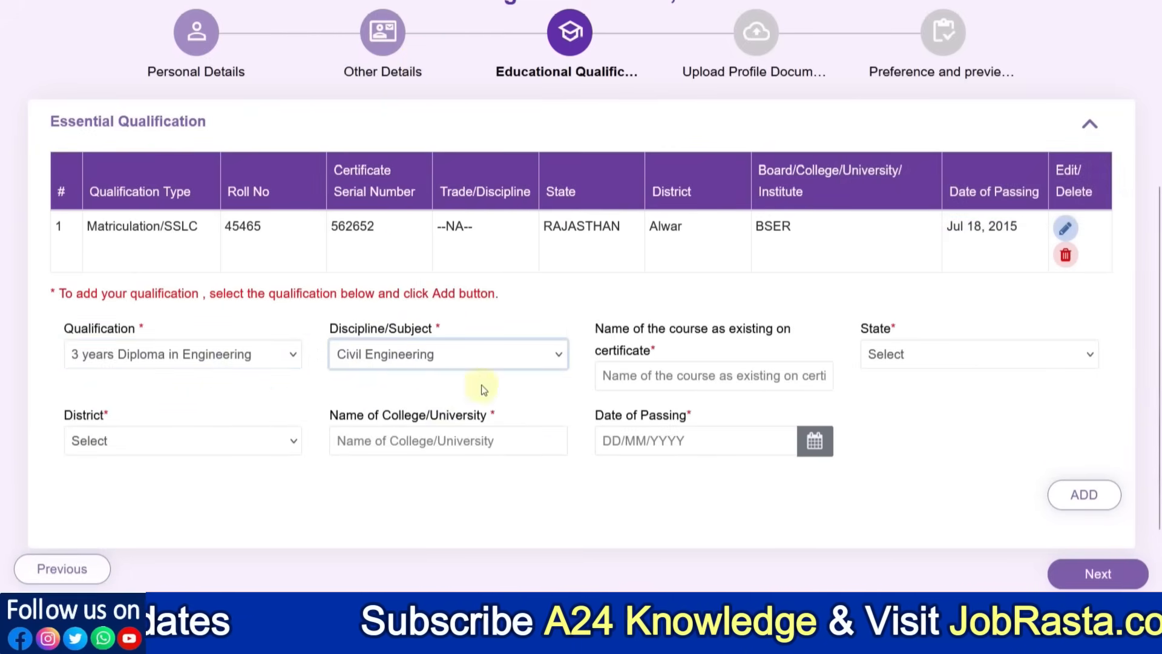
{"action": "left_click", "coordinate": [669, 377]}
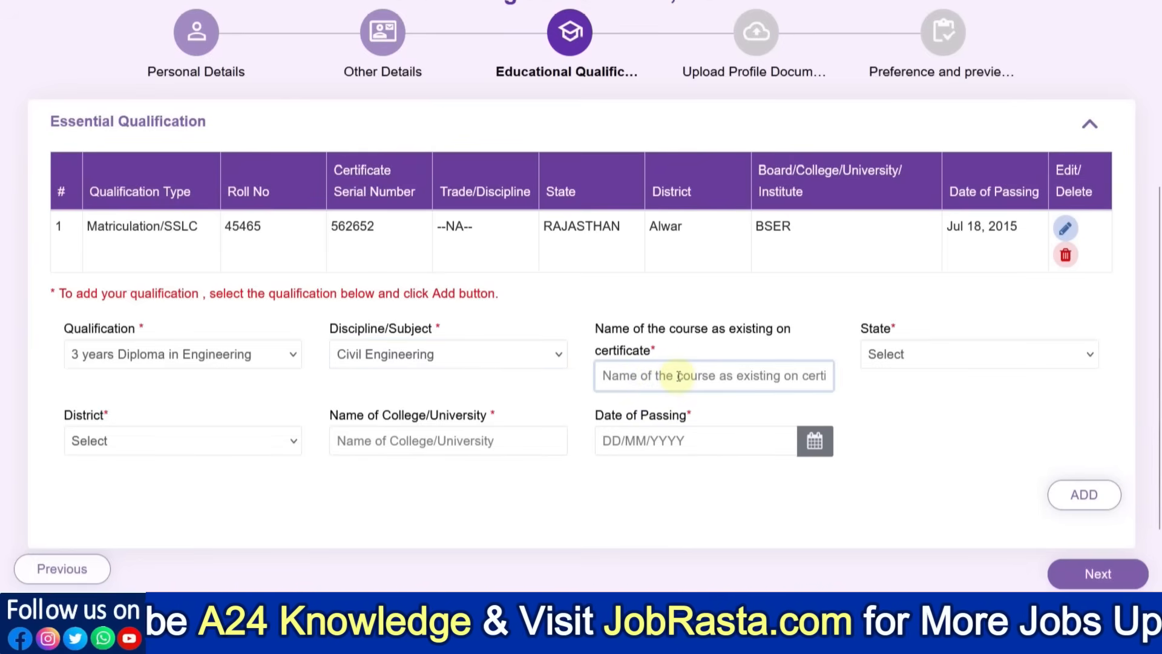
{"action": "left_click", "coordinate": [900, 357]}
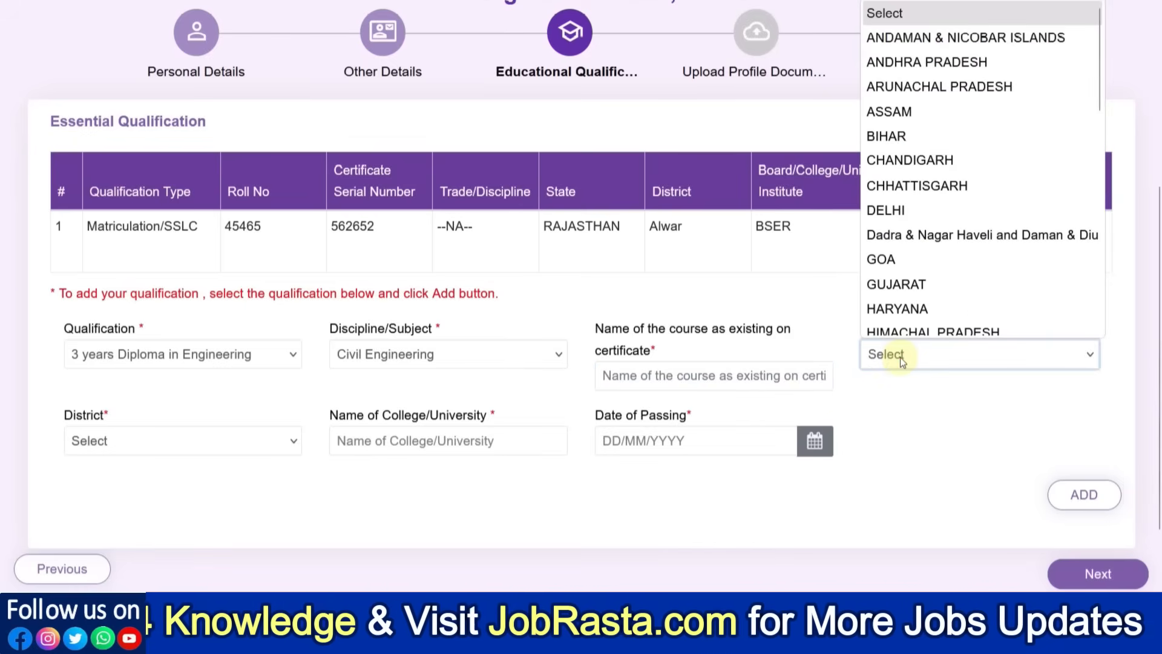
{"action": "left_click", "coordinate": [215, 445]}
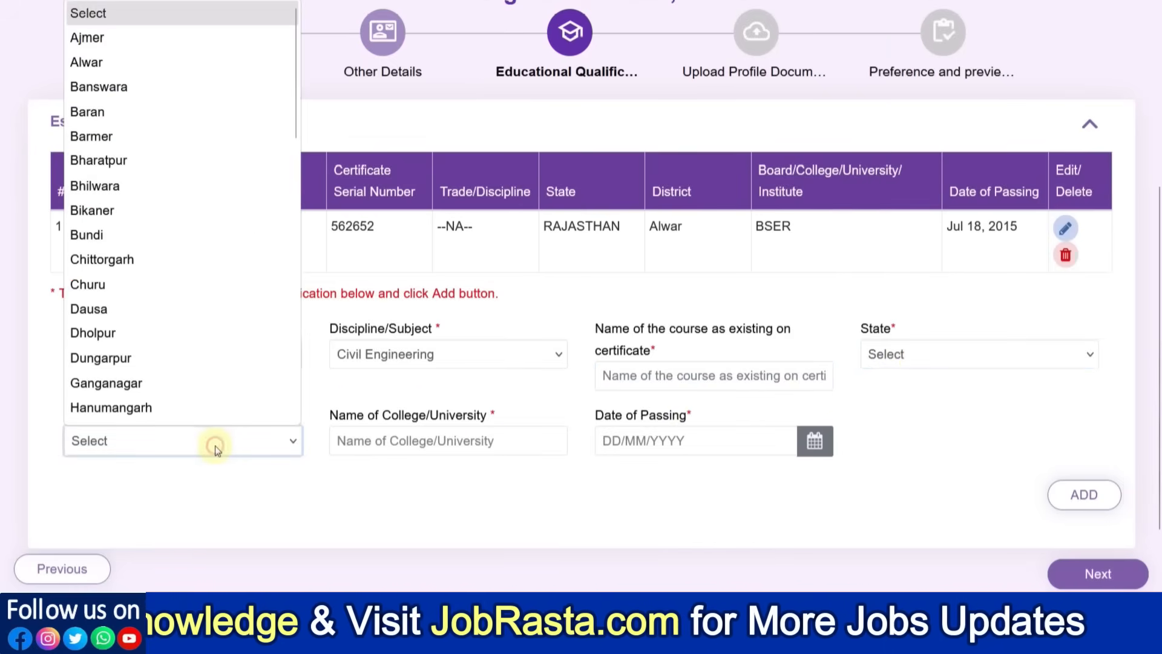
{"action": "left_click", "coordinate": [421, 444]}
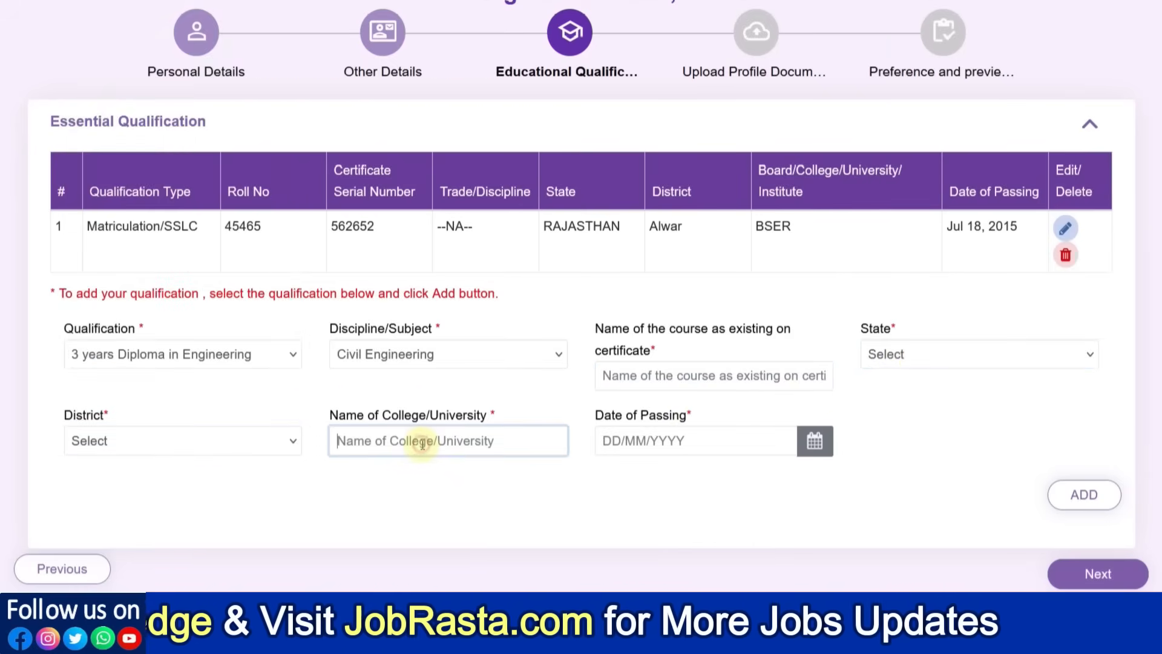
{"action": "left_click", "coordinate": [668, 443]}
{"action": "left_click", "coordinate": [377, 490]}
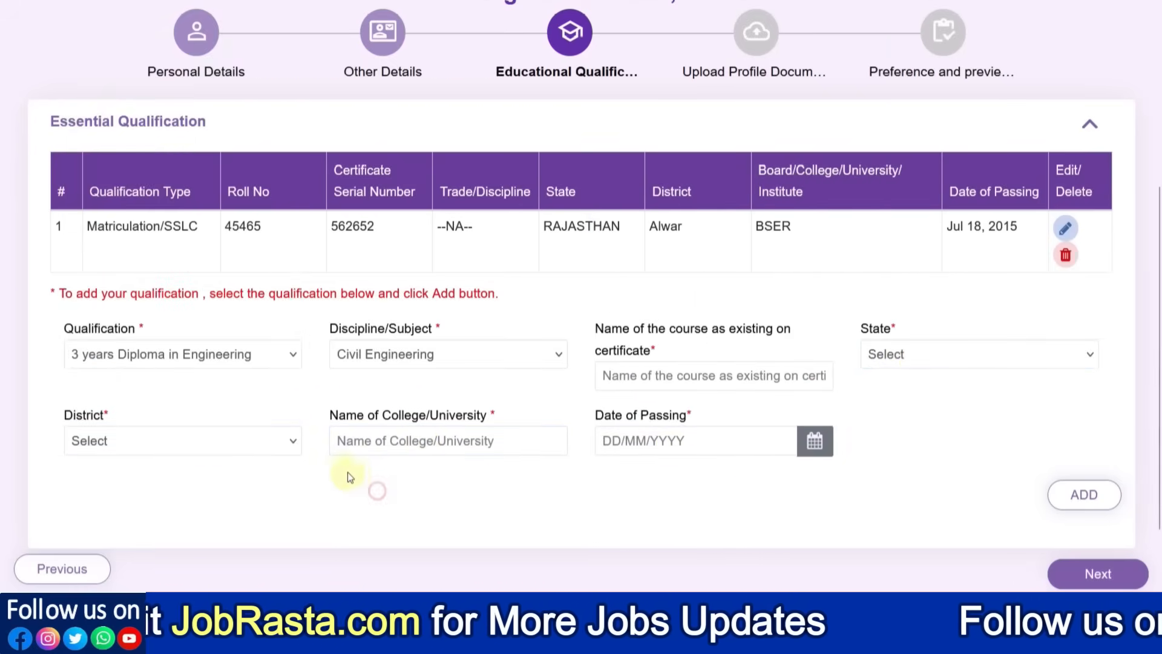
Switch the entry to Bachelor of Science in Civil Engineering, then to Degree in Engineering.
{"action": "left_click", "coordinate": [245, 362]}
{"action": "left_click", "coordinate": [217, 435]}
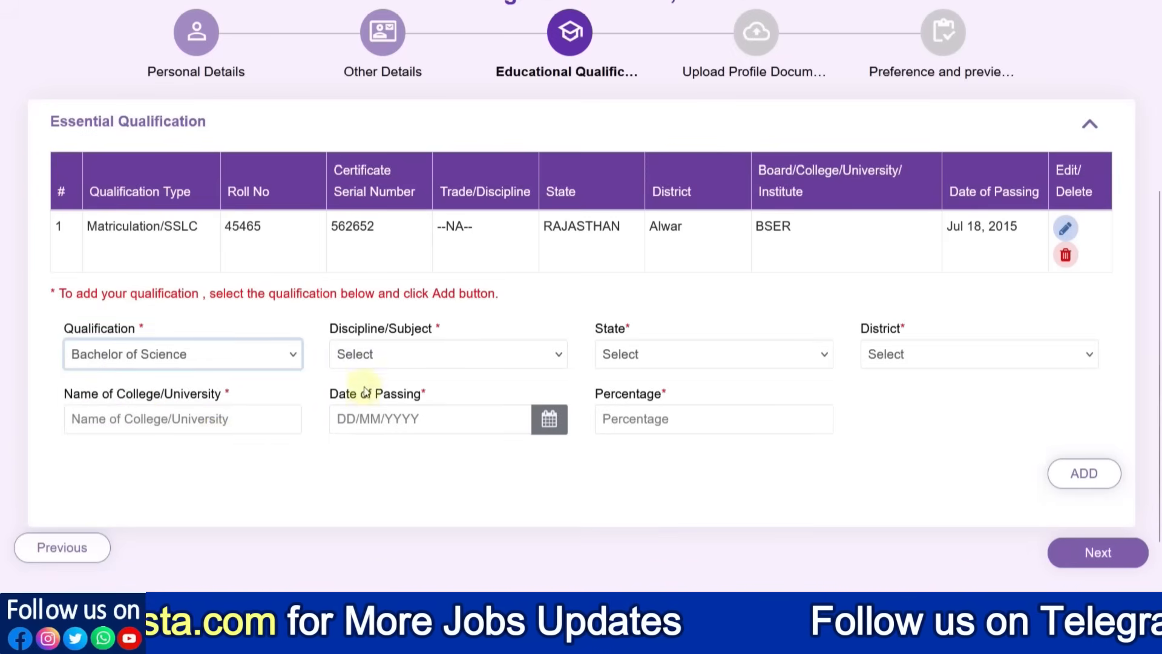
{"action": "left_click", "coordinate": [369, 358]}
{"action": "left_click", "coordinate": [371, 407]}
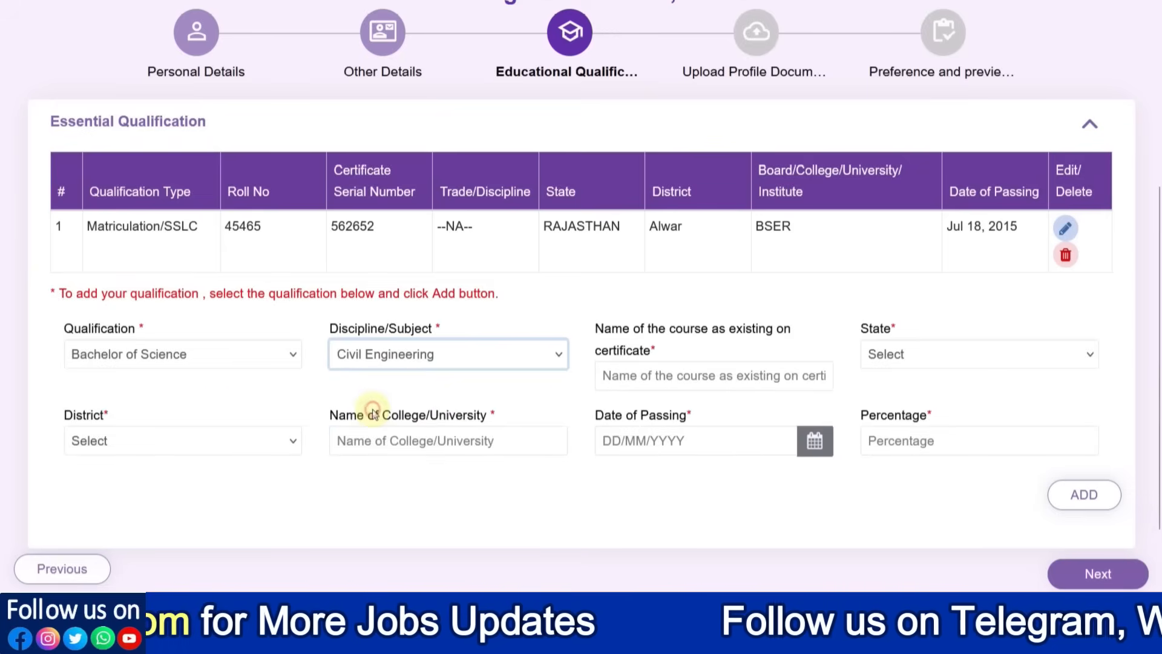
{"action": "left_click", "coordinate": [679, 382]}
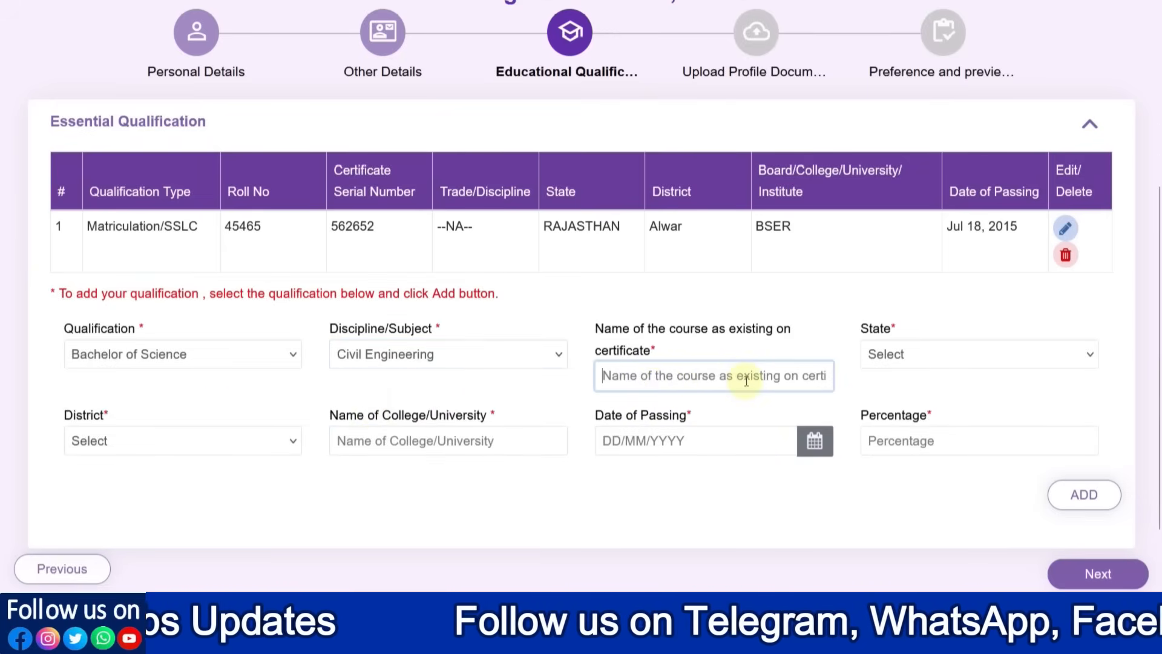
{"action": "left_click", "coordinate": [915, 357]}
{"action": "scroll", "coordinate": [916, 291], "scroll_direction": "down", "scroll_amount": 5}
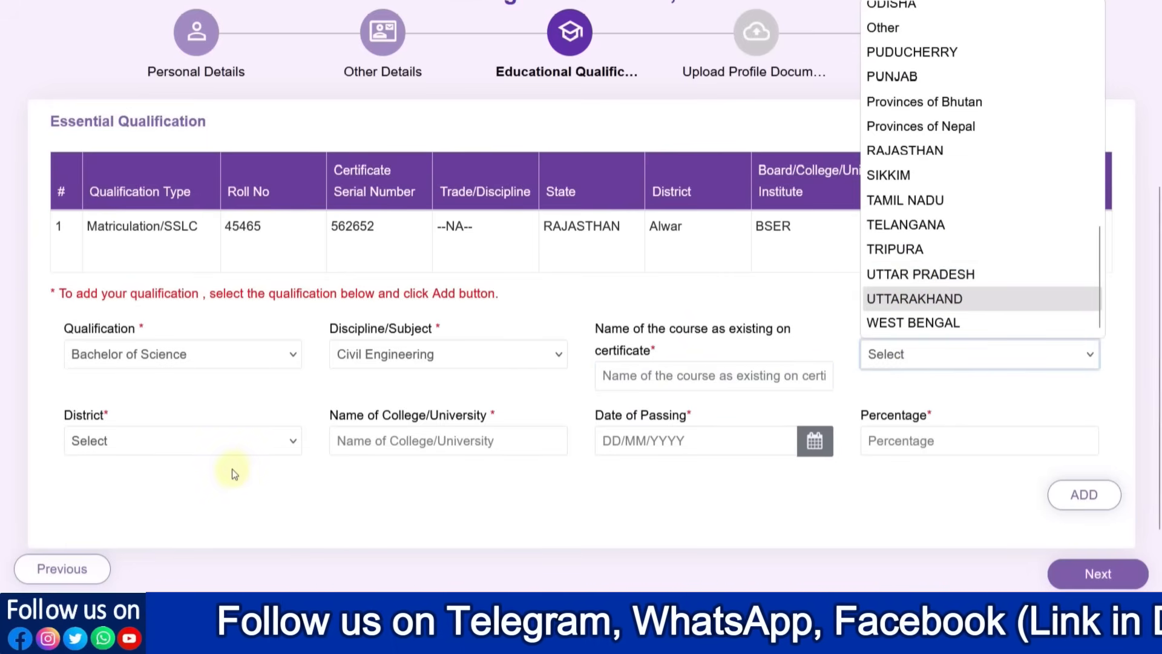
{"action": "left_click", "coordinate": [418, 445]}
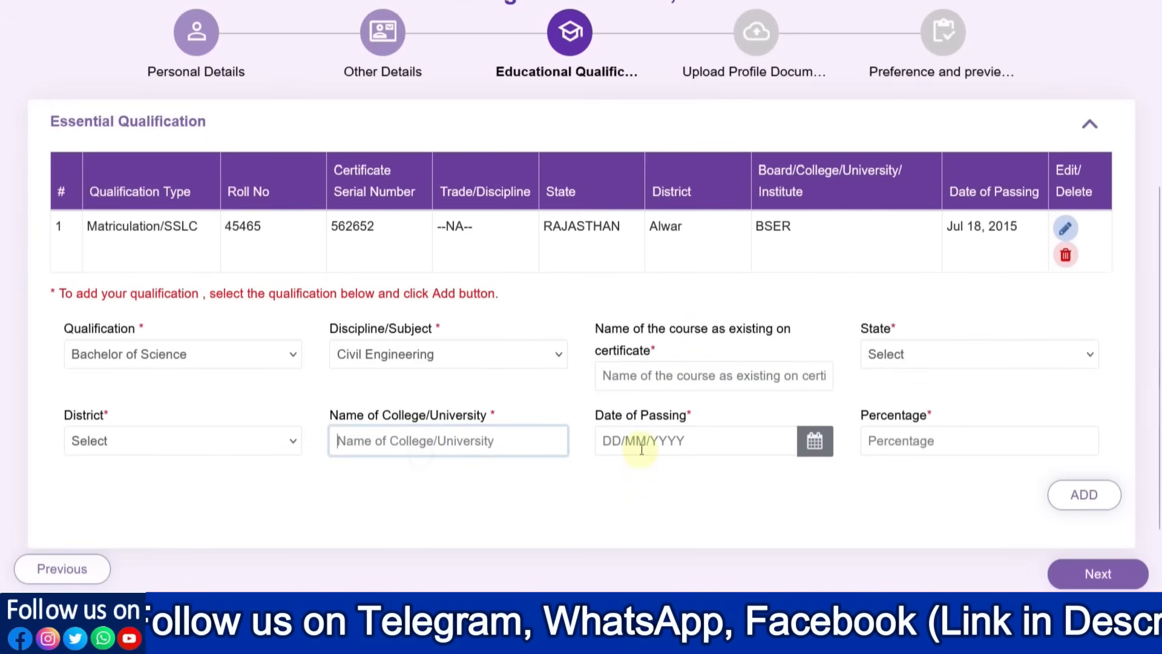
{"action": "left_click", "coordinate": [200, 360]}
{"action": "left_click", "coordinate": [167, 465]}
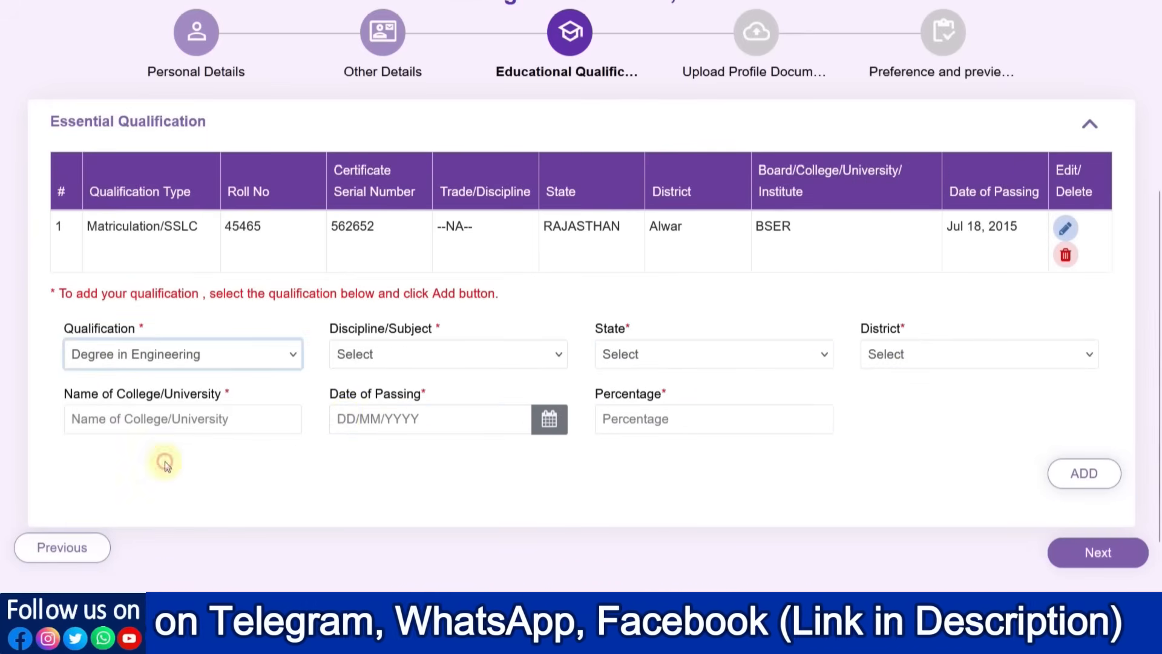
Set discipline to Mechanical Engineering, course name BTECH and state RAJASTHAN.
{"action": "left_click", "coordinate": [391, 354]}
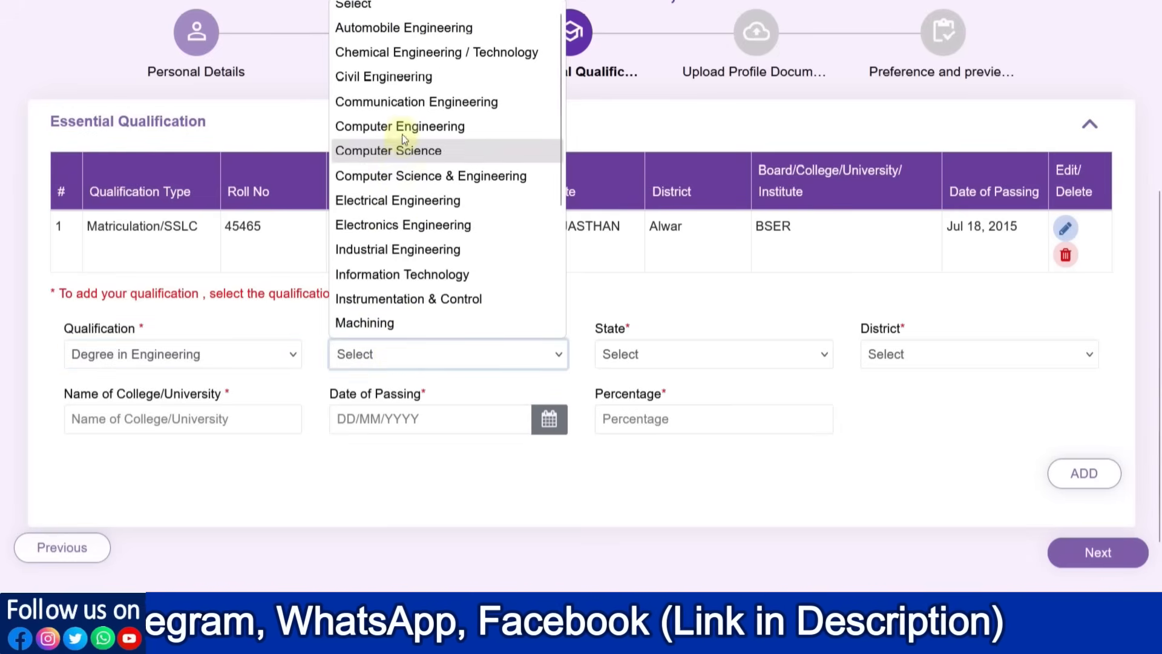
{"action": "scroll", "coordinate": [406, 132], "scroll_direction": "down", "scroll_amount": 2}
{"action": "scroll", "coordinate": [406, 139], "scroll_direction": "down", "scroll_amount": 1}
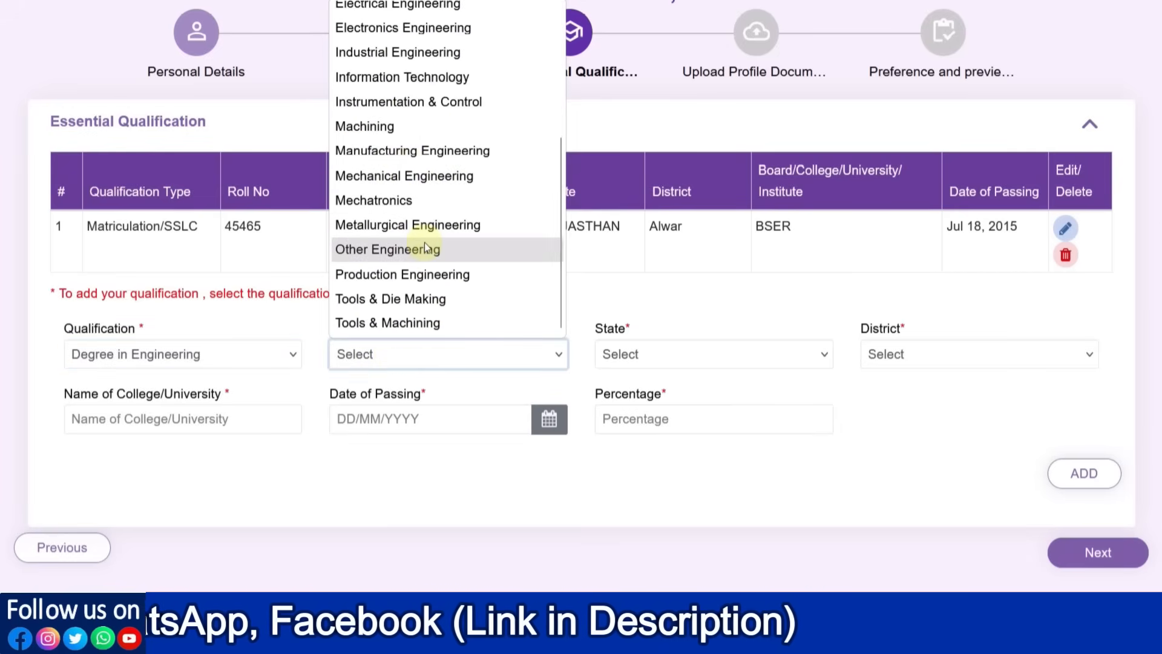
{"action": "left_click", "coordinate": [406, 175]}
{"action": "left_click", "coordinate": [641, 374]}
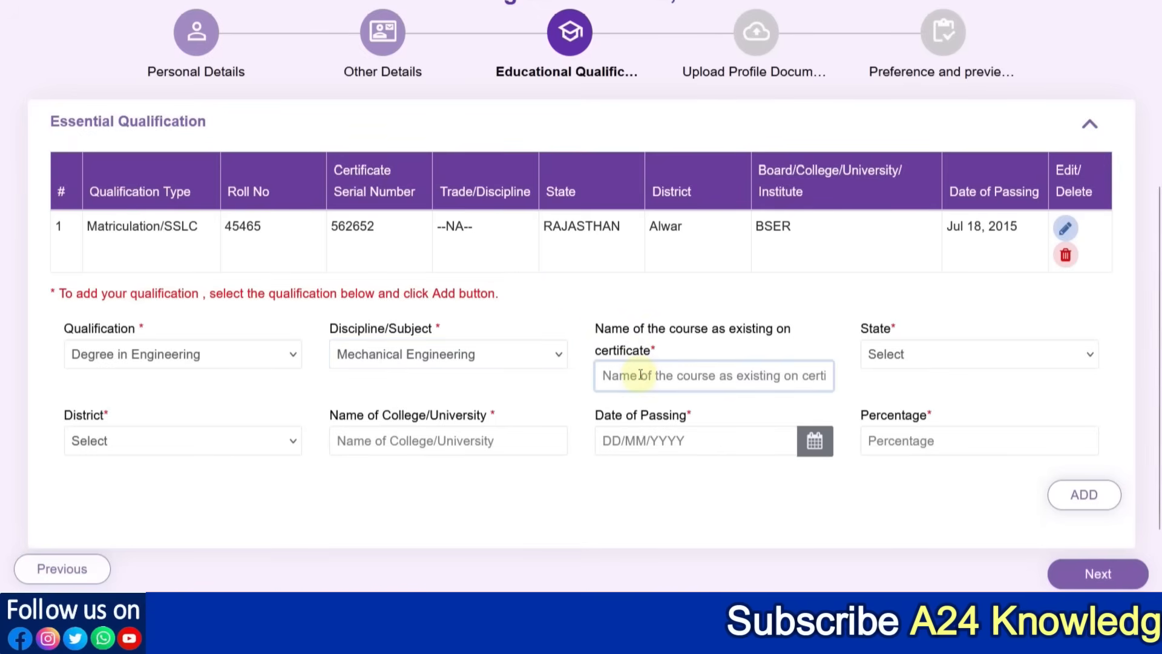
{"action": "type", "text": "BTECH"}
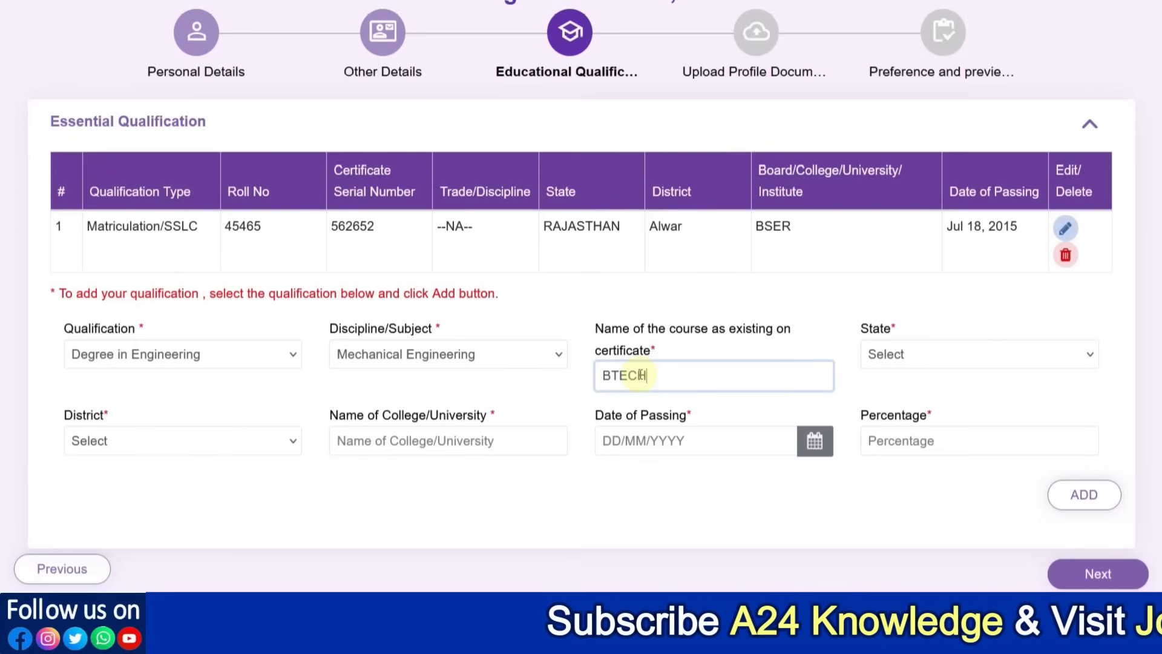
{"action": "left_click", "coordinate": [884, 356]}
{"action": "scroll", "coordinate": [902, 267], "scroll_direction": "down", "scroll_amount": 5}
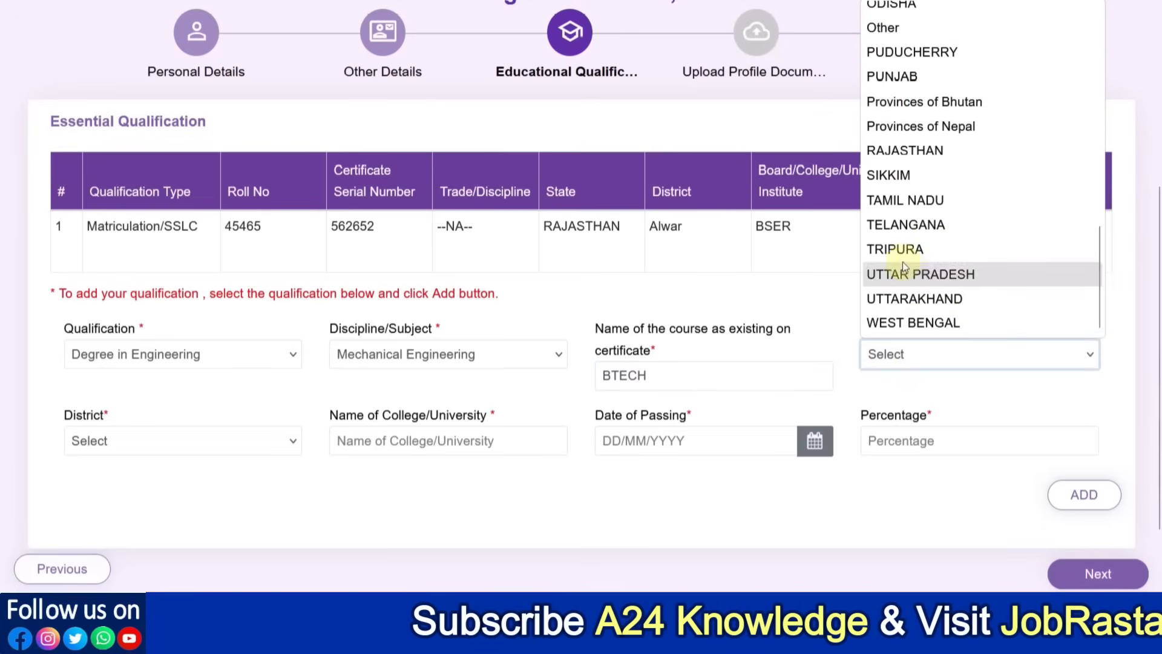
{"action": "left_click", "coordinate": [912, 151]}
{"action": "left_click", "coordinate": [632, 375]}
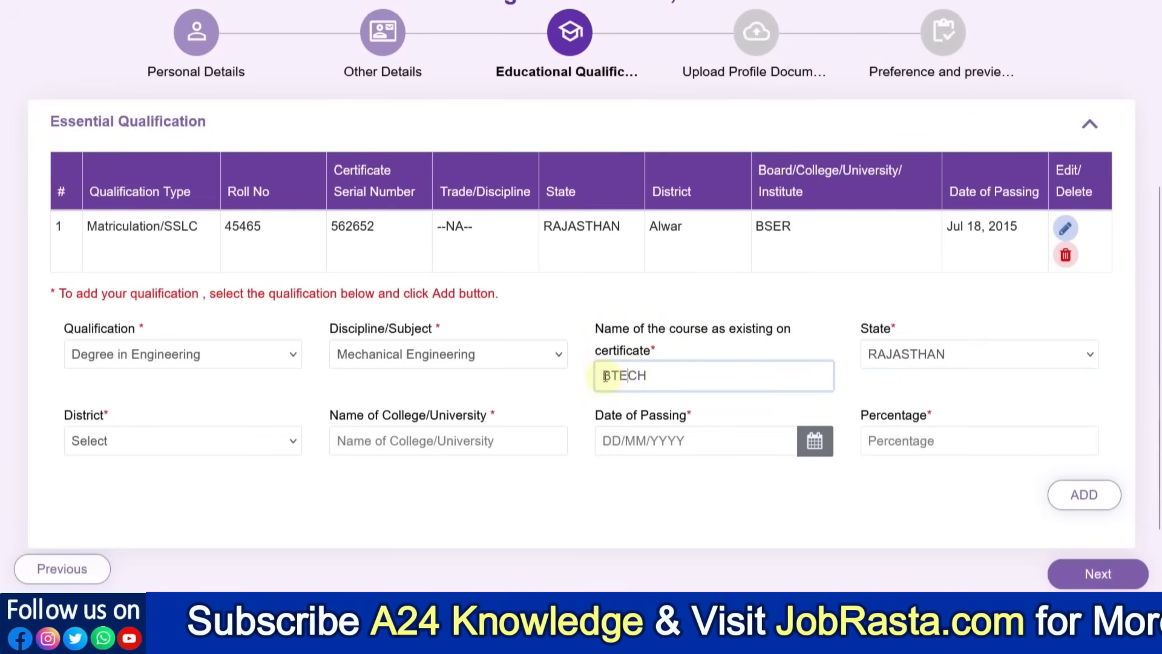
{"action": "left_click_drag", "start_coordinate": [603, 376], "coordinate": [695, 378]}
{"action": "left_click", "coordinate": [695, 379]}
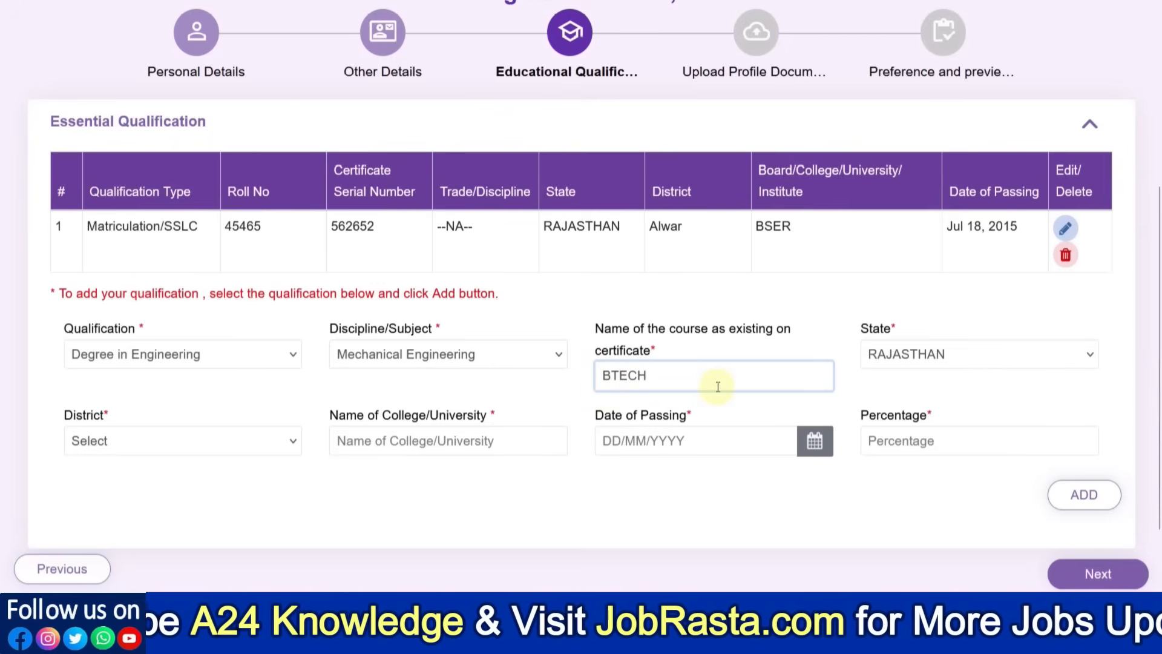
Set the district to Ajmer and the college name to MNIT.
{"action": "left_click", "coordinate": [196, 434]}
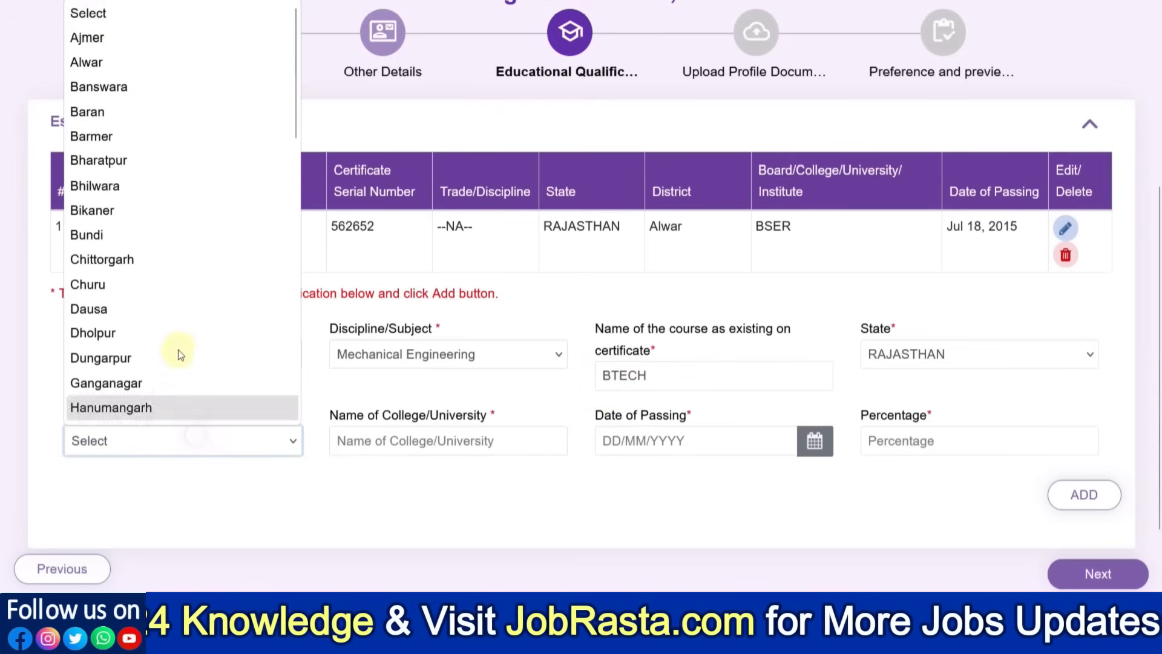
{"action": "scroll", "coordinate": [174, 332], "scroll_direction": "down", "scroll_amount": 10}
{"action": "scroll", "coordinate": [127, 90], "scroll_direction": "up", "scroll_amount": 10}
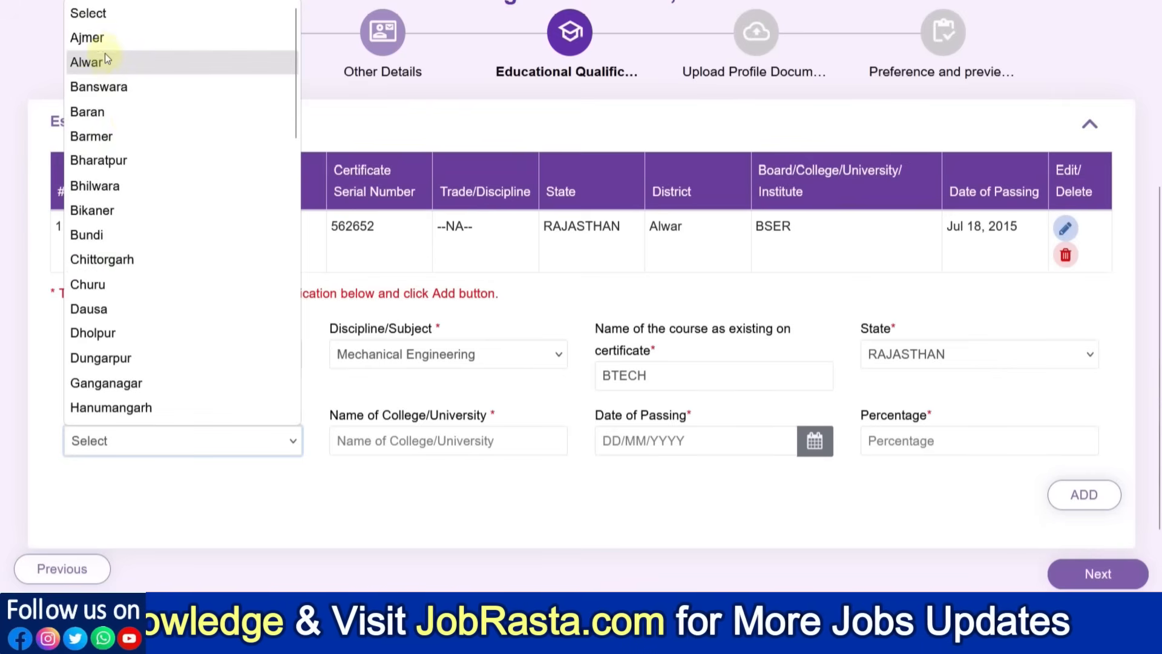
{"action": "left_click", "coordinate": [102, 38]}
{"action": "left_click", "coordinate": [418, 436]}
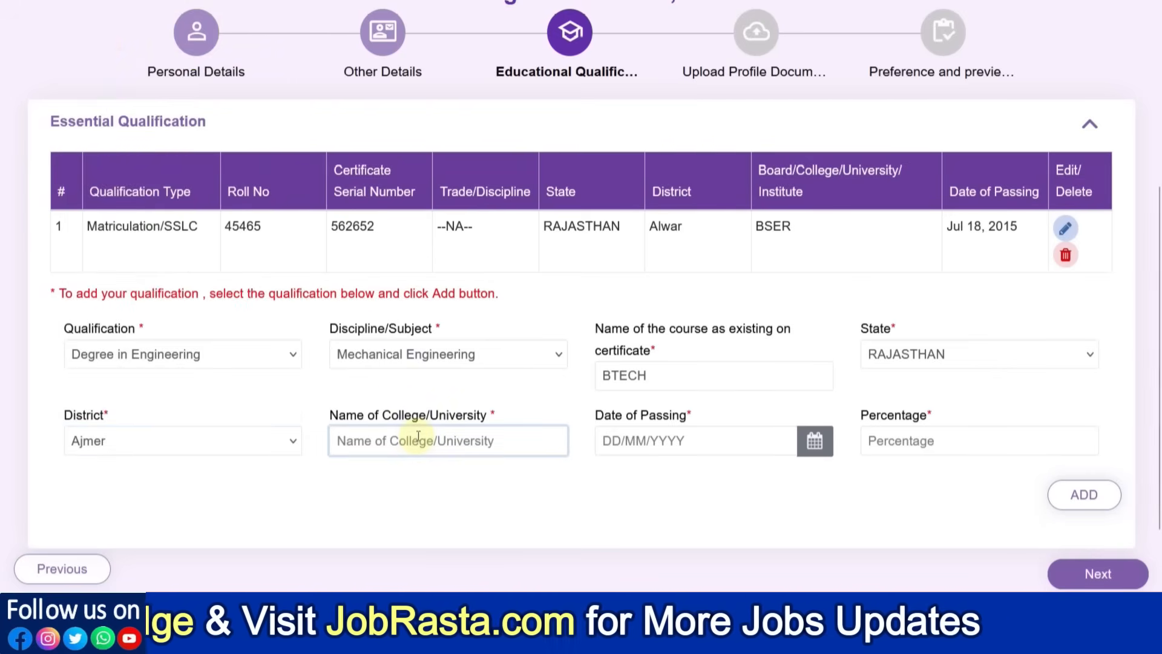
{"action": "type", "text": "MN"}
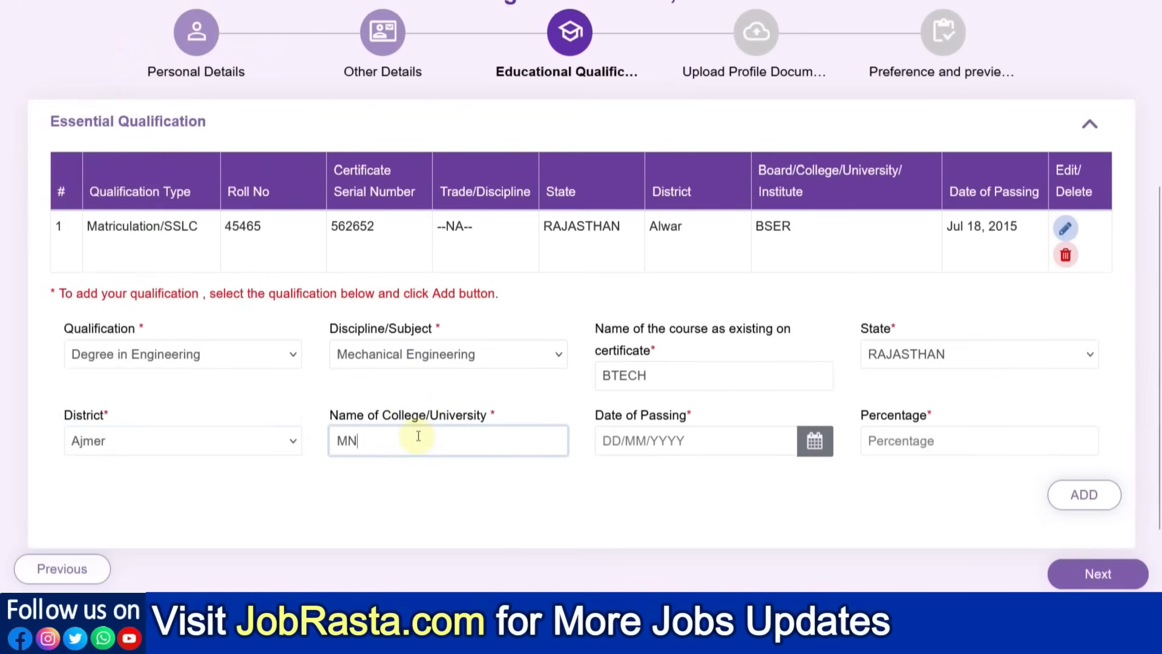
{"action": "type", "text": "IT"}
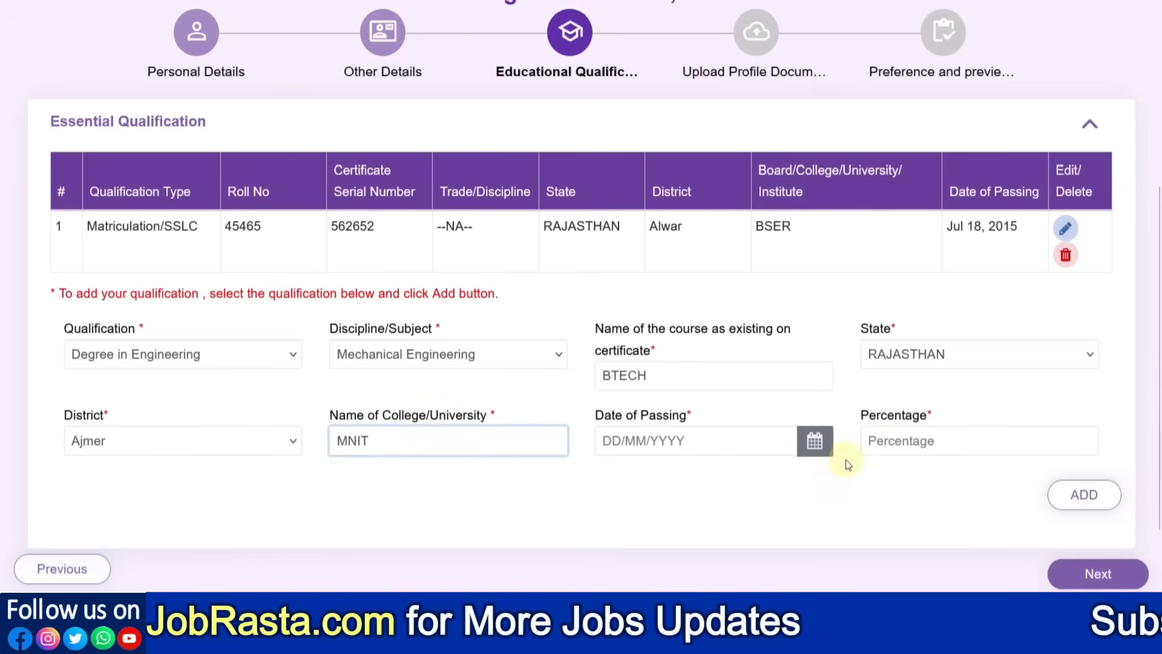
Enter passing date 21 October 2022 and 76 percent, then add the degree entry.
{"action": "left_click", "coordinate": [815, 444]}
{"action": "left_click", "coordinate": [726, 194]}
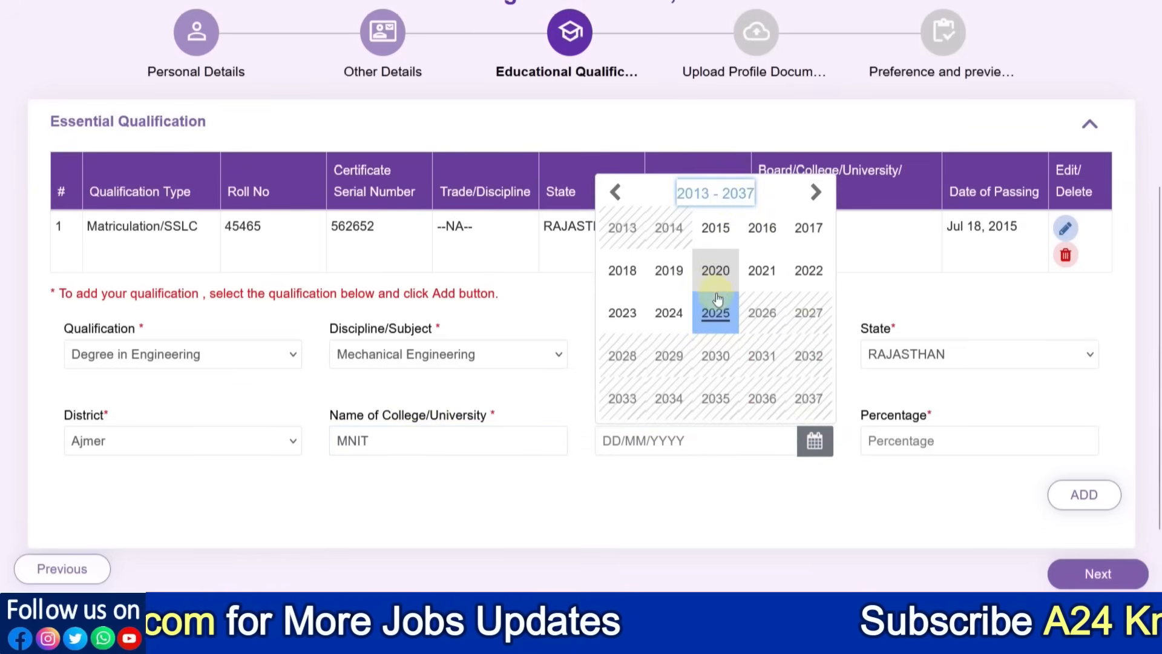
{"action": "left_click", "coordinate": [814, 291]}
{"action": "left_click", "coordinate": [749, 340]}
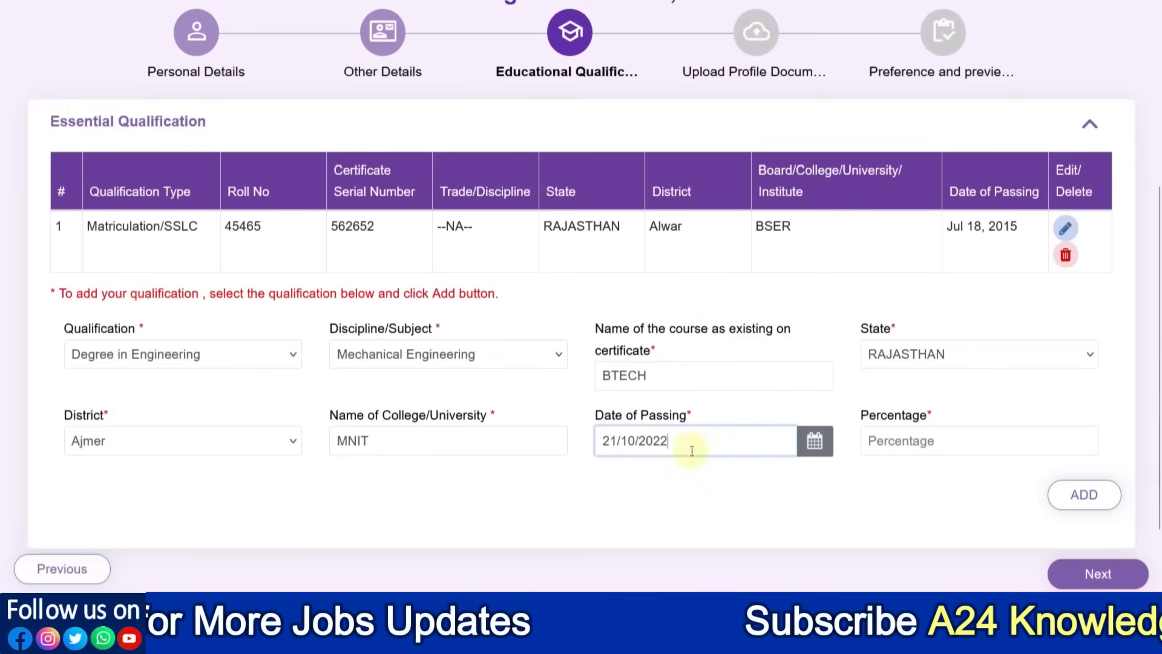
{"action": "left_click", "coordinate": [915, 442]}
{"action": "type", "text": "76"}
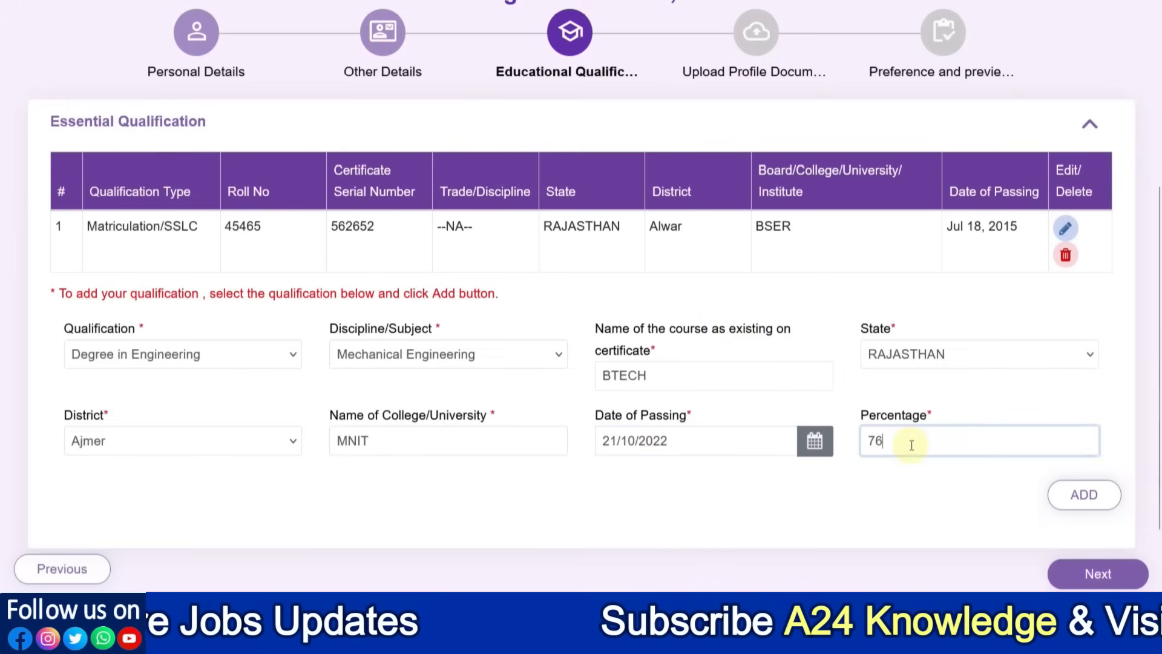
{"action": "left_click", "coordinate": [1082, 494]}
Leave the qualification list unchanged and proceed to the Upload Documents step.
{"action": "left_click", "coordinate": [191, 415]}
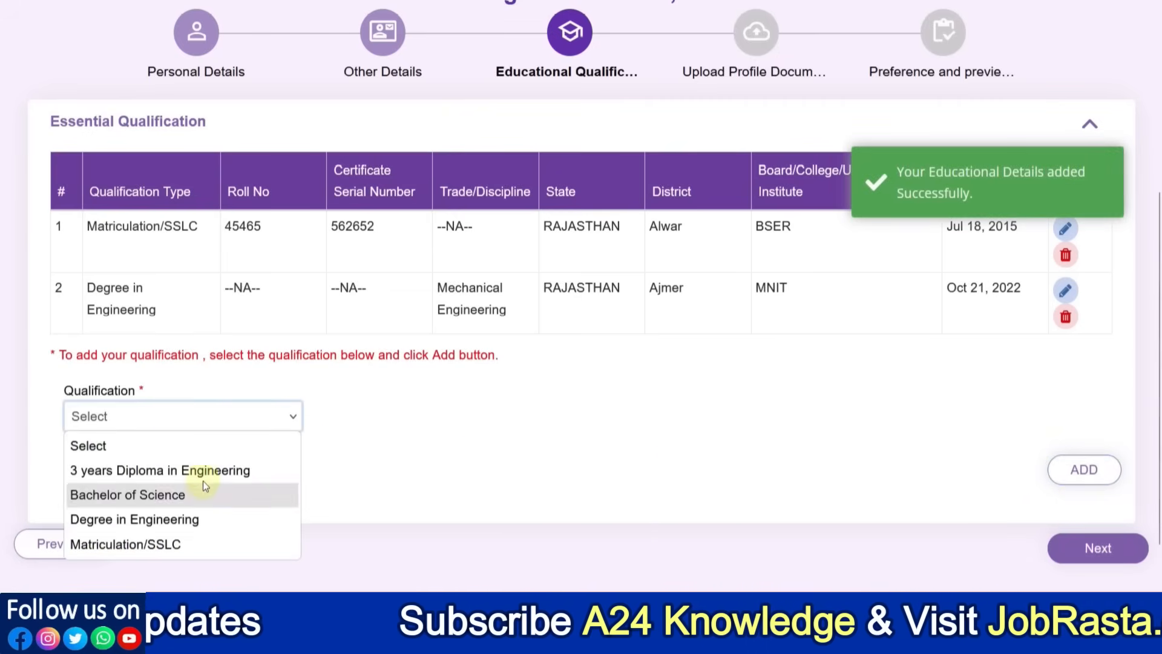
{"action": "left_click", "coordinate": [383, 465]}
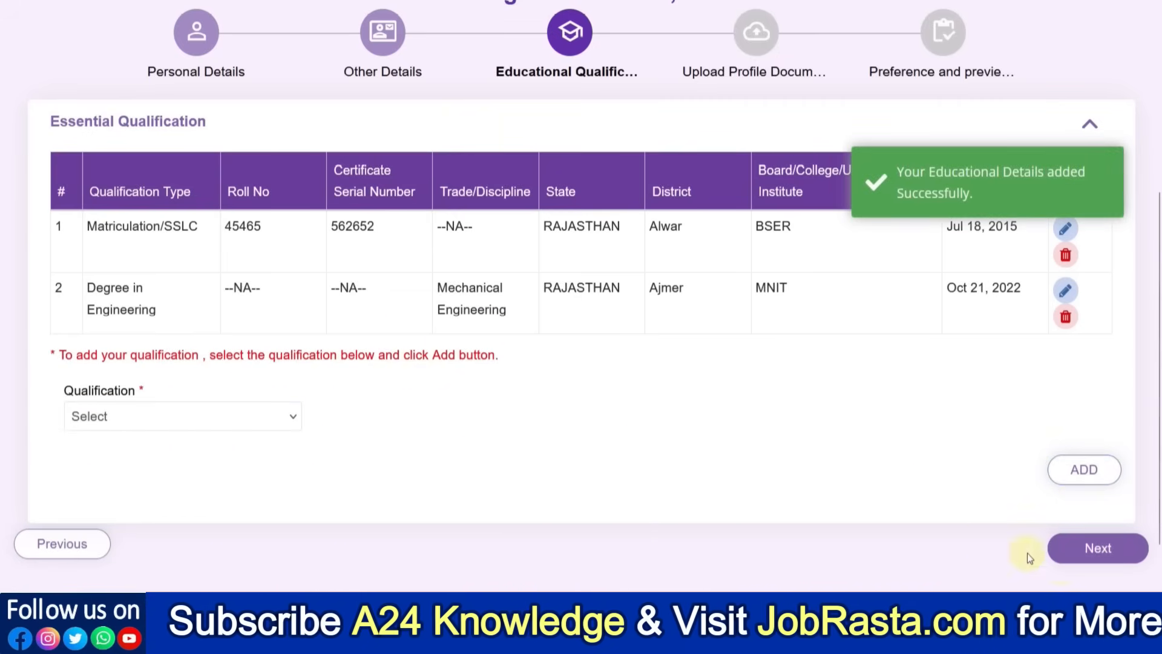
{"action": "left_click", "coordinate": [1083, 560]}
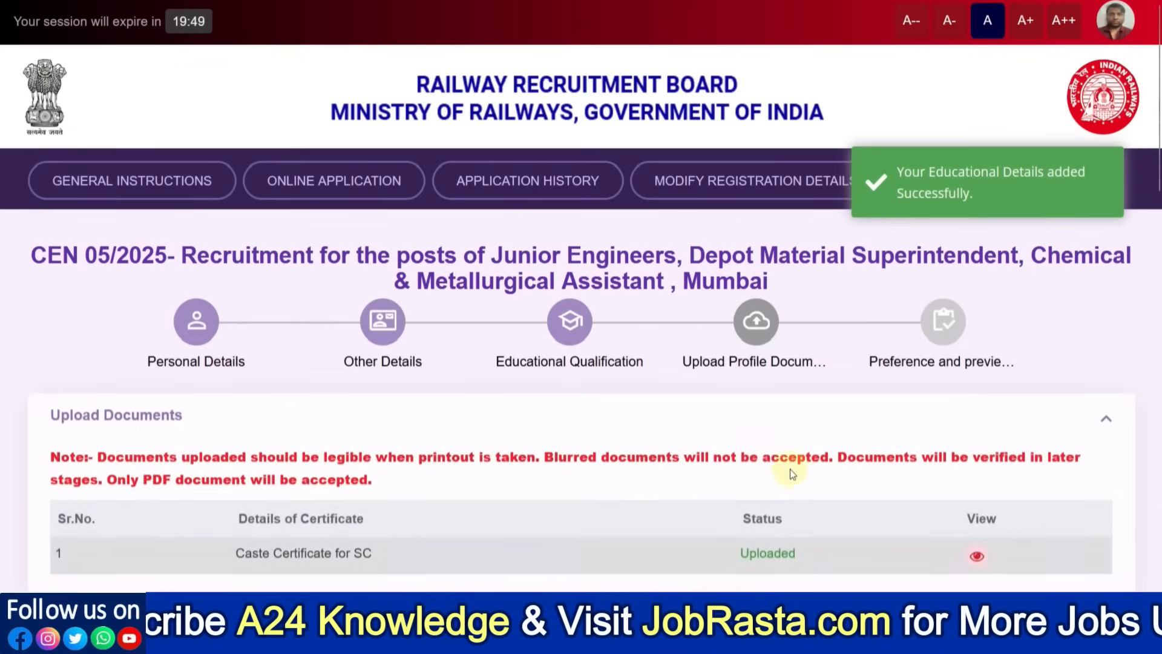
{"action": "scroll", "coordinate": [571, 409], "scroll_direction": "down", "scroll_amount": 8}
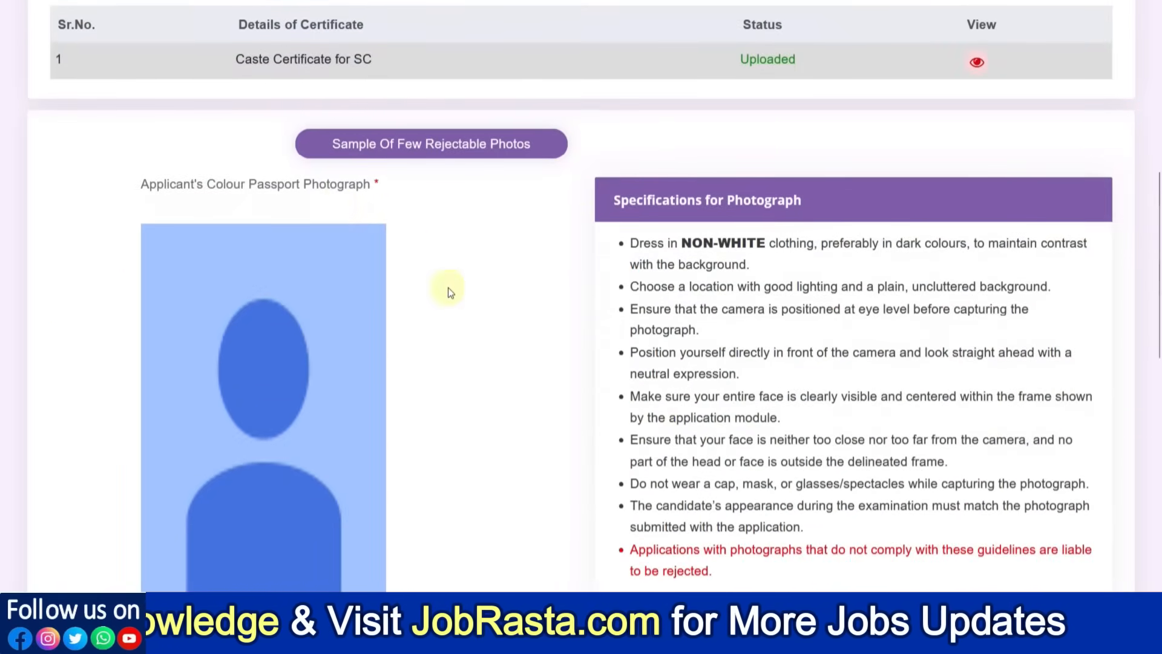
{"action": "scroll", "coordinate": [449, 291], "scroll_direction": "down", "scroll_amount": 6}
{"action": "scroll", "coordinate": [449, 292], "scroll_direction": "down", "scroll_amount": 3}
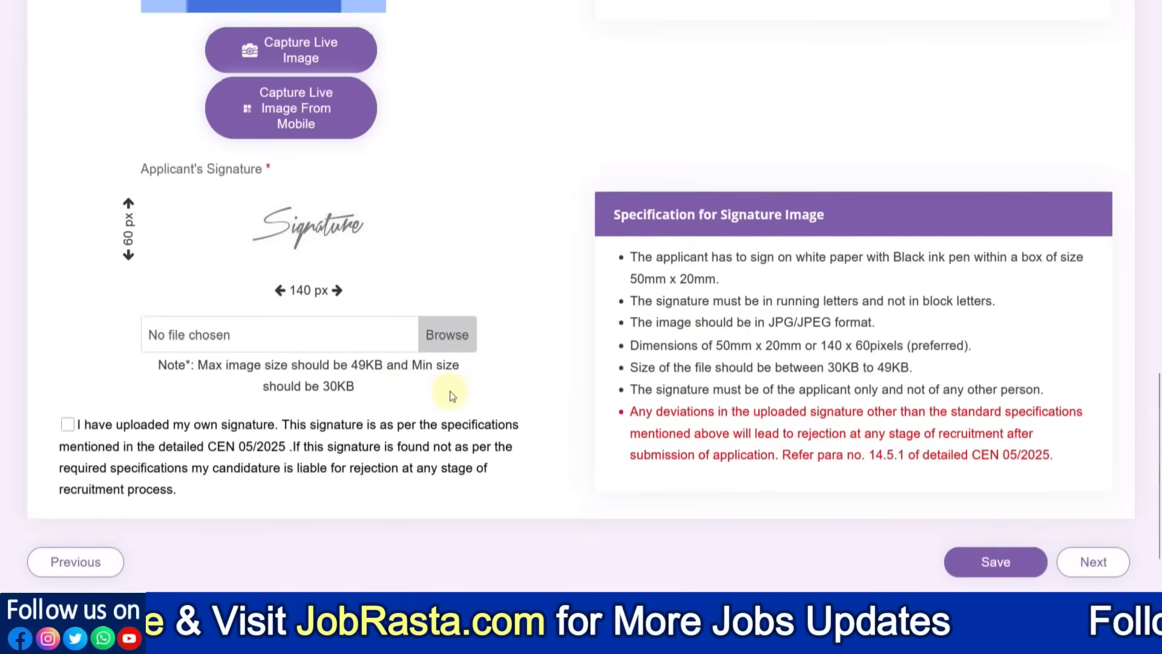
{"action": "scroll", "coordinate": [449, 391], "scroll_direction": "up", "scroll_amount": 3}
{"action": "scroll", "coordinate": [449, 391], "scroll_direction": "up", "scroll_amount": 5}
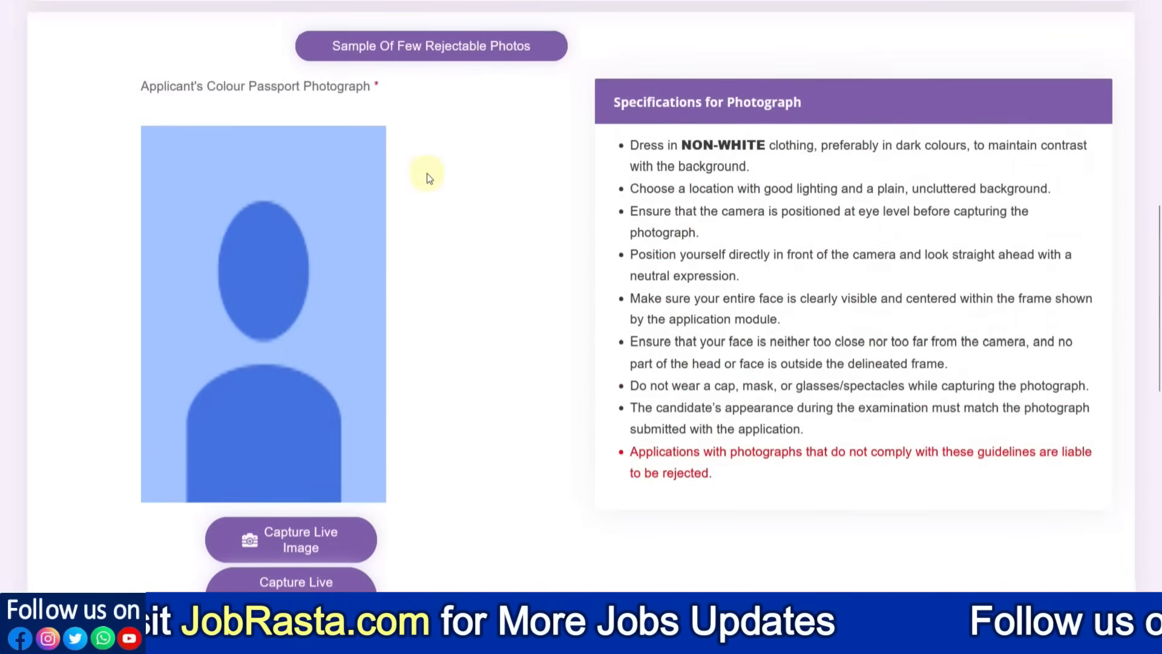
{"action": "left_click", "coordinate": [433, 49]}
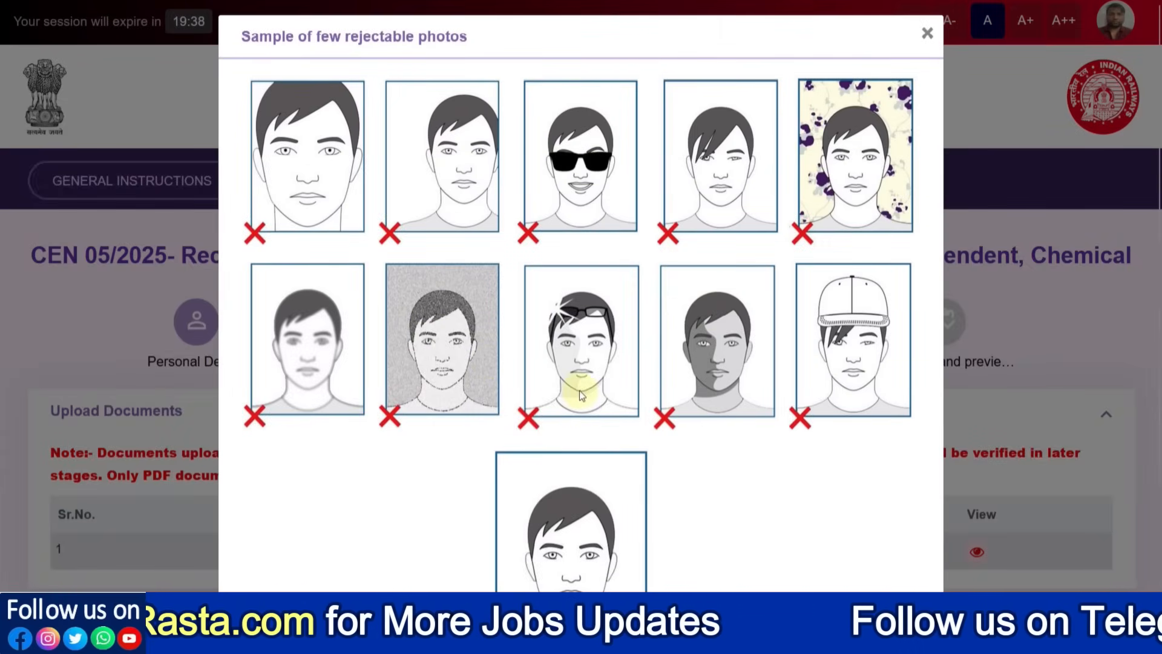
{"action": "scroll", "coordinate": [605, 417], "scroll_direction": "down", "scroll_amount": 2}
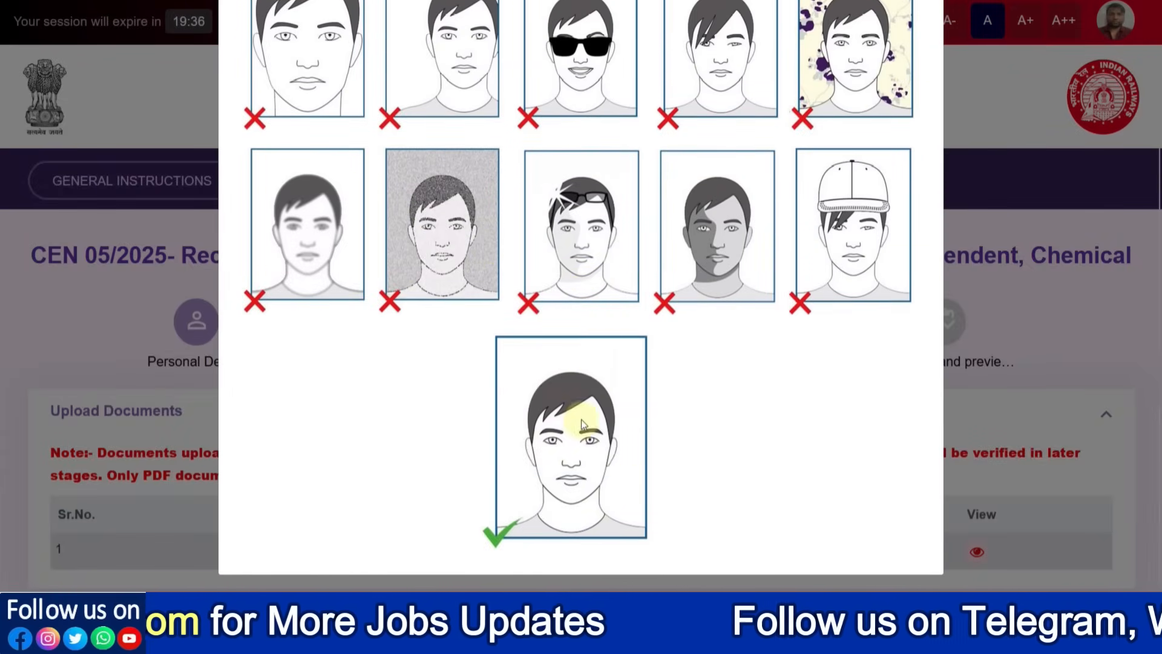
{"action": "scroll", "coordinate": [860, 144], "scroll_direction": "up", "scroll_amount": 2}
{"action": "left_click", "coordinate": [925, 34]}
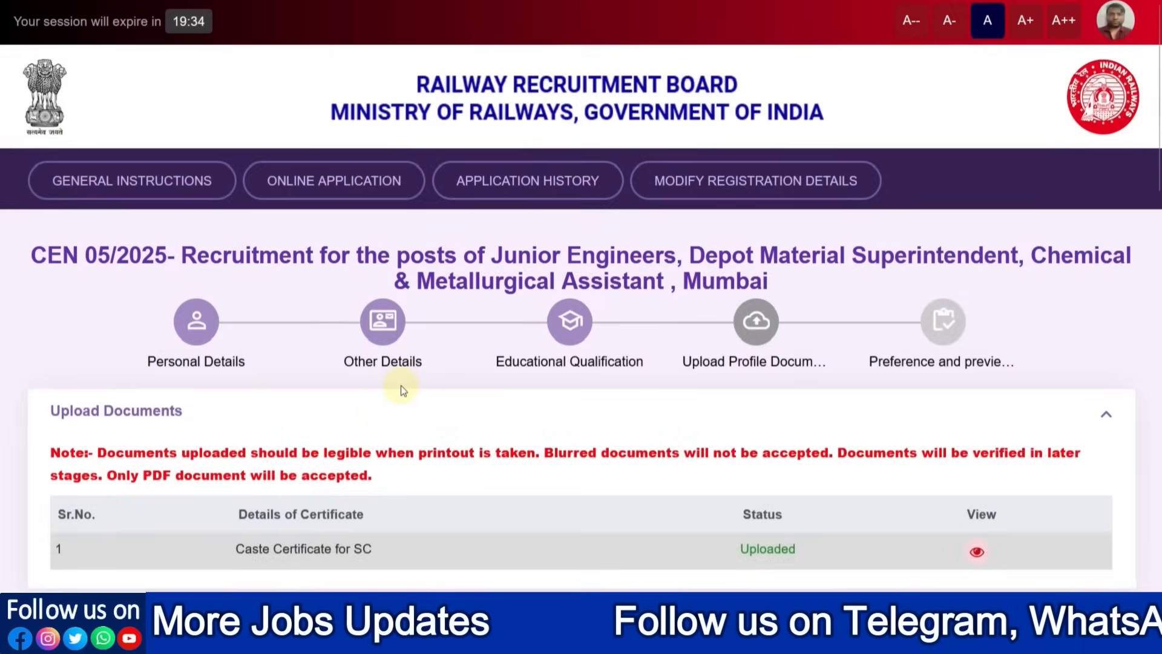
{"action": "scroll", "coordinate": [401, 385], "scroll_direction": "down", "scroll_amount": 5}
{"action": "scroll", "coordinate": [400, 385], "scroll_direction": "down", "scroll_amount": 7}
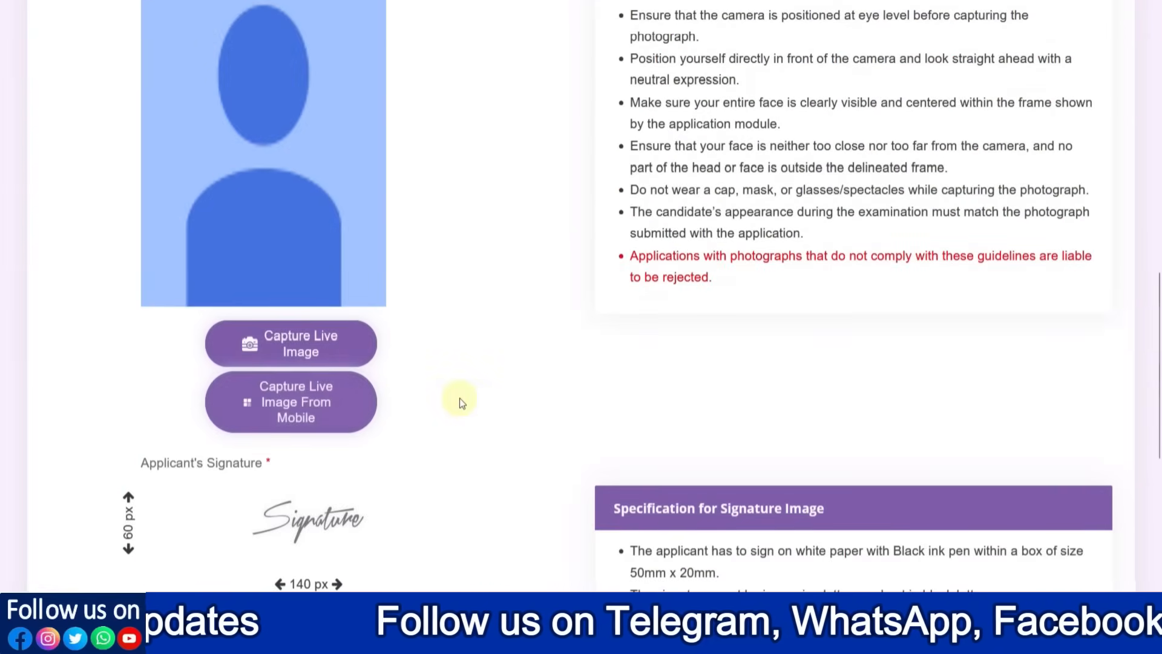
{"action": "scroll", "coordinate": [460, 397], "scroll_direction": "down", "scroll_amount": 2}
{"action": "scroll", "coordinate": [459, 397], "scroll_direction": "down", "scroll_amount": 3}
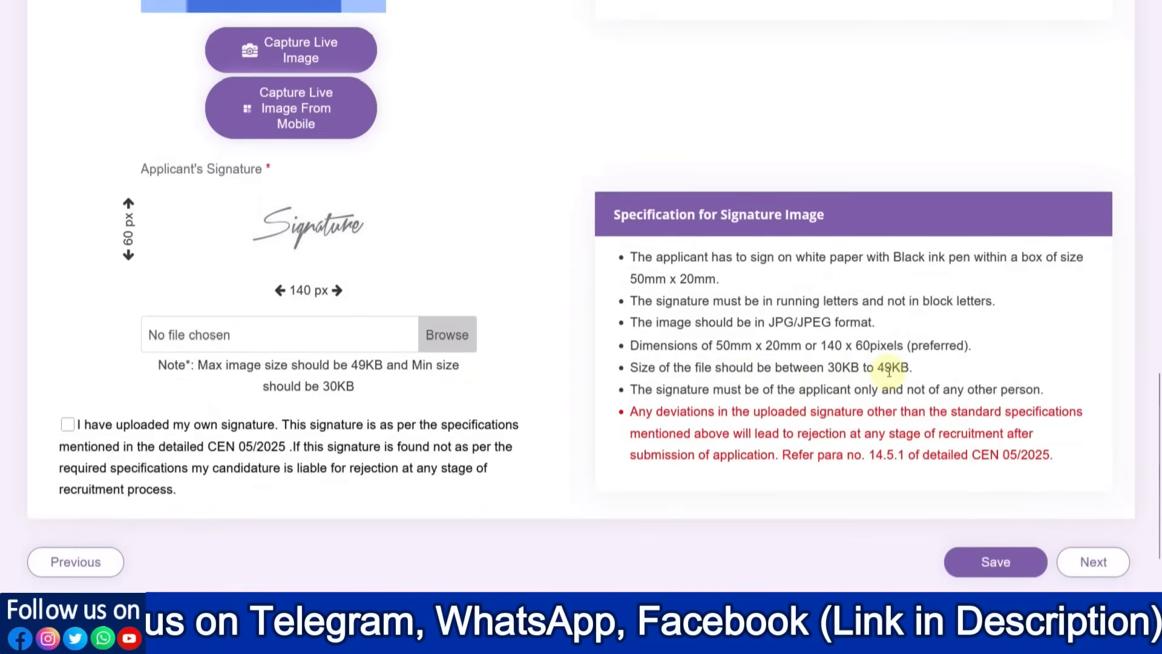
{"action": "left_click_drag", "start_coordinate": [821, 348], "coordinate": [899, 347]}
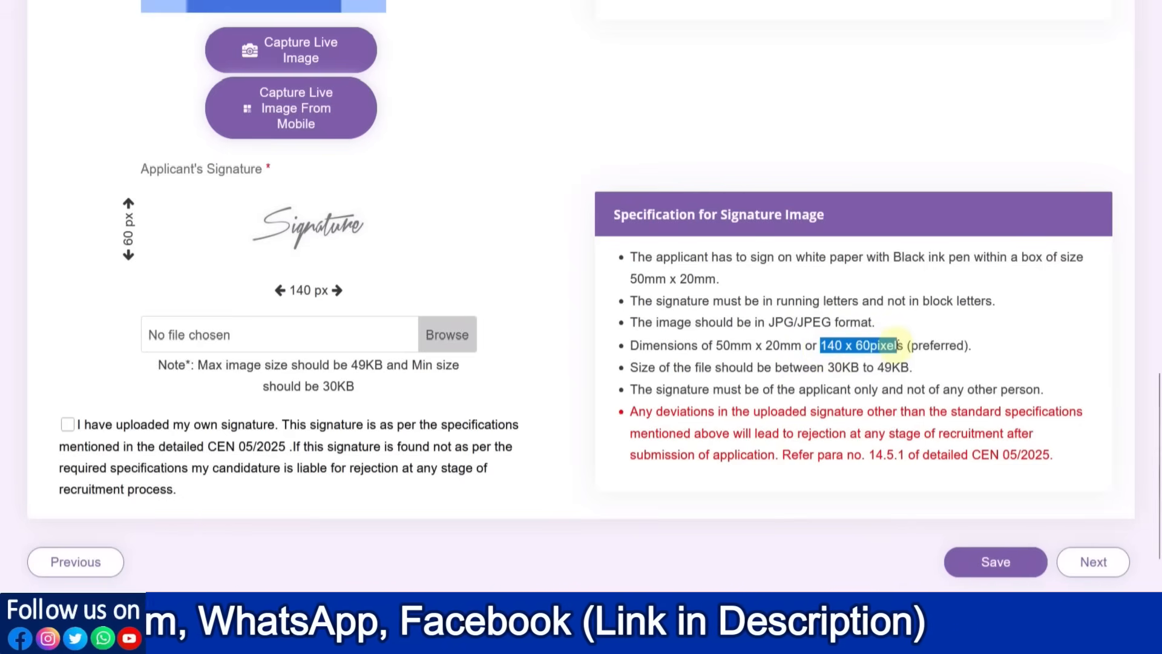
{"action": "left_click", "coordinate": [493, 271]}
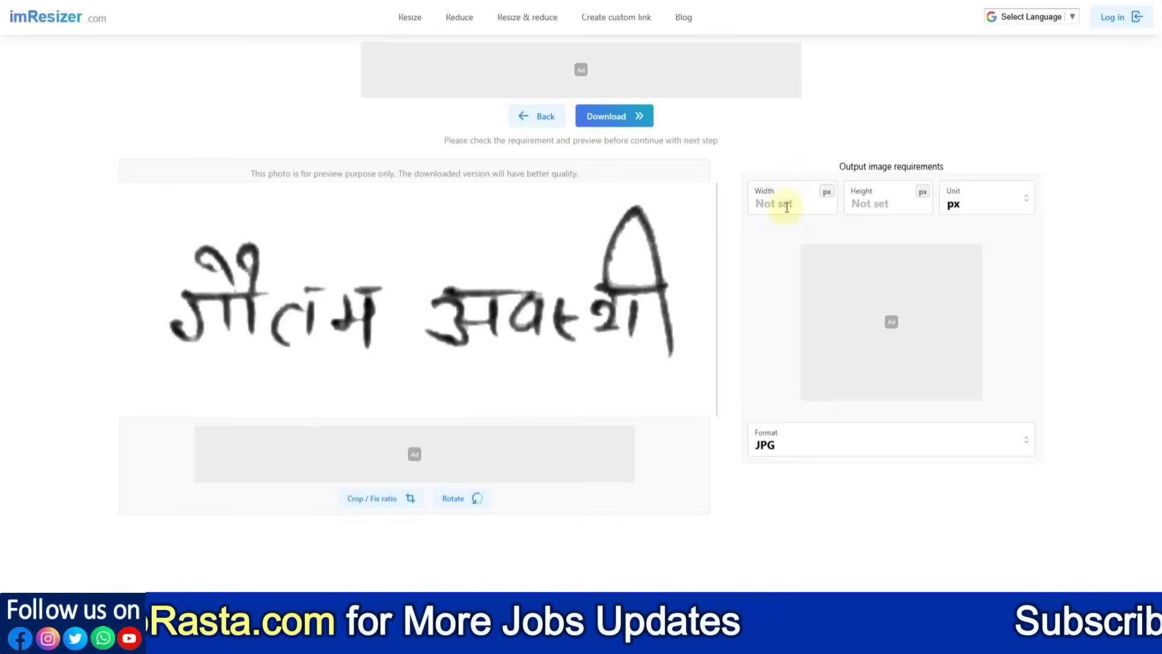
Set width 140, height 60 and JPEG format, then download the resized signature.
{"action": "left_click", "coordinate": [785, 205]}
{"action": "type", "text": "140"}
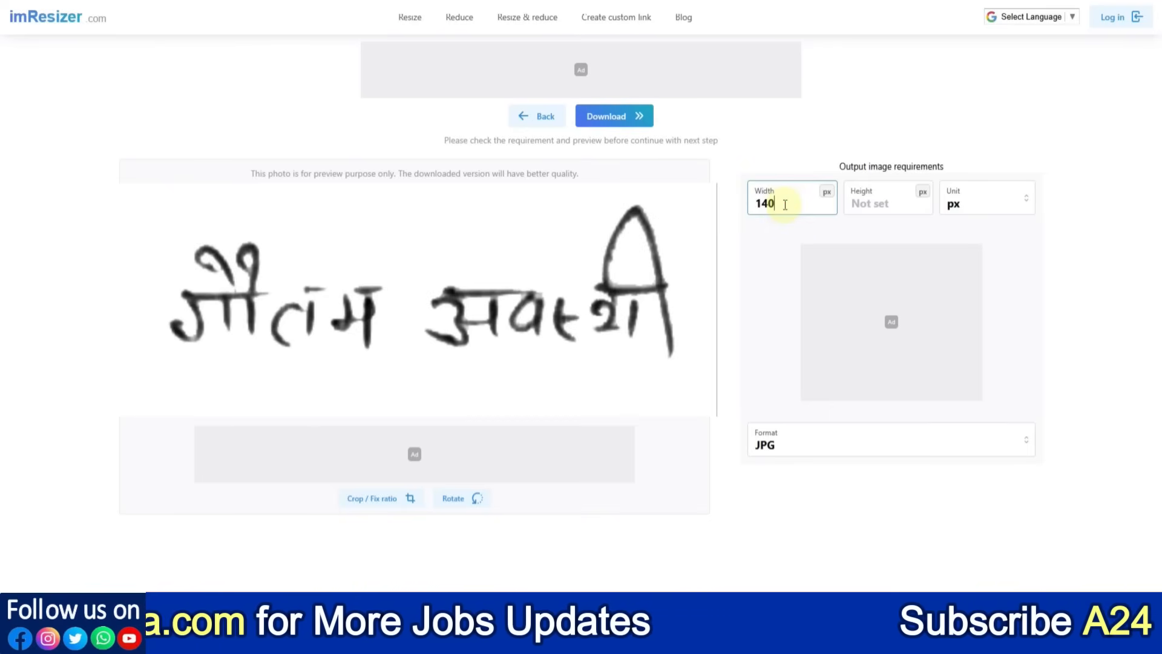
{"action": "left_click", "coordinate": [859, 203]}
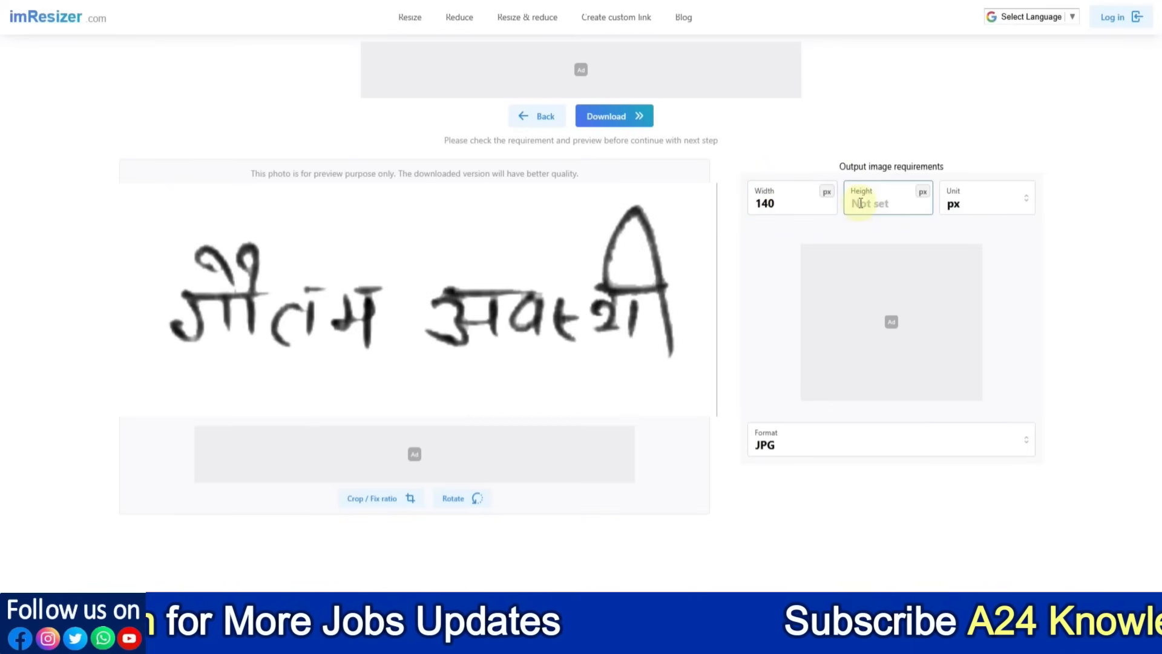
{"action": "type", "text": "60"}
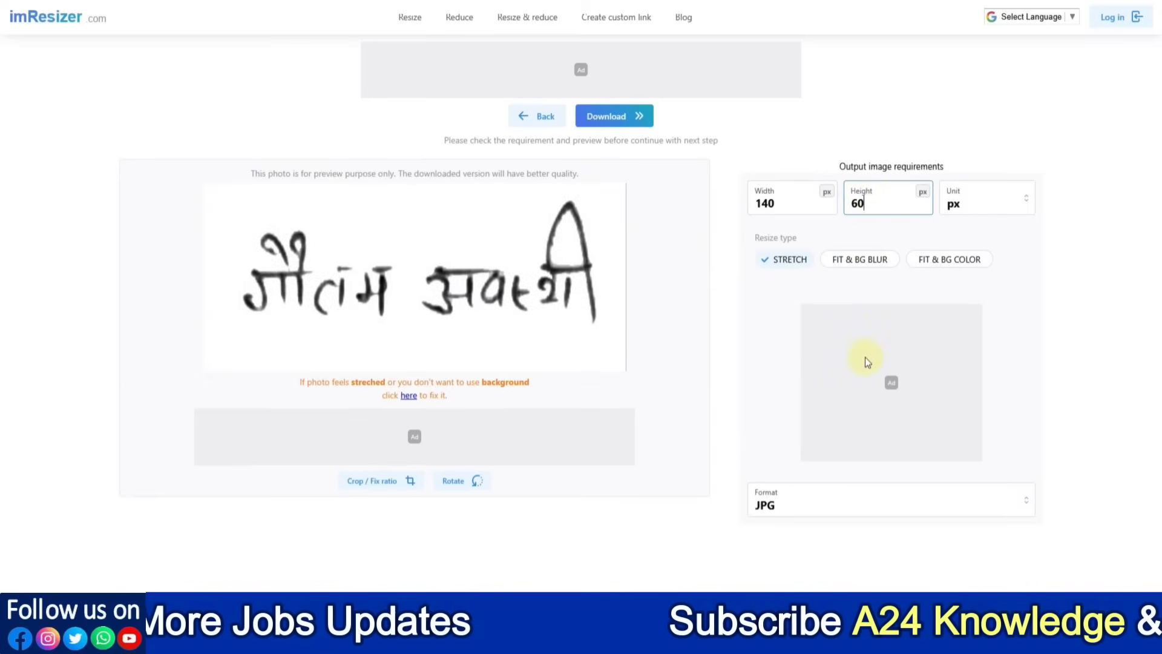
{"action": "left_click", "coordinate": [818, 484]}
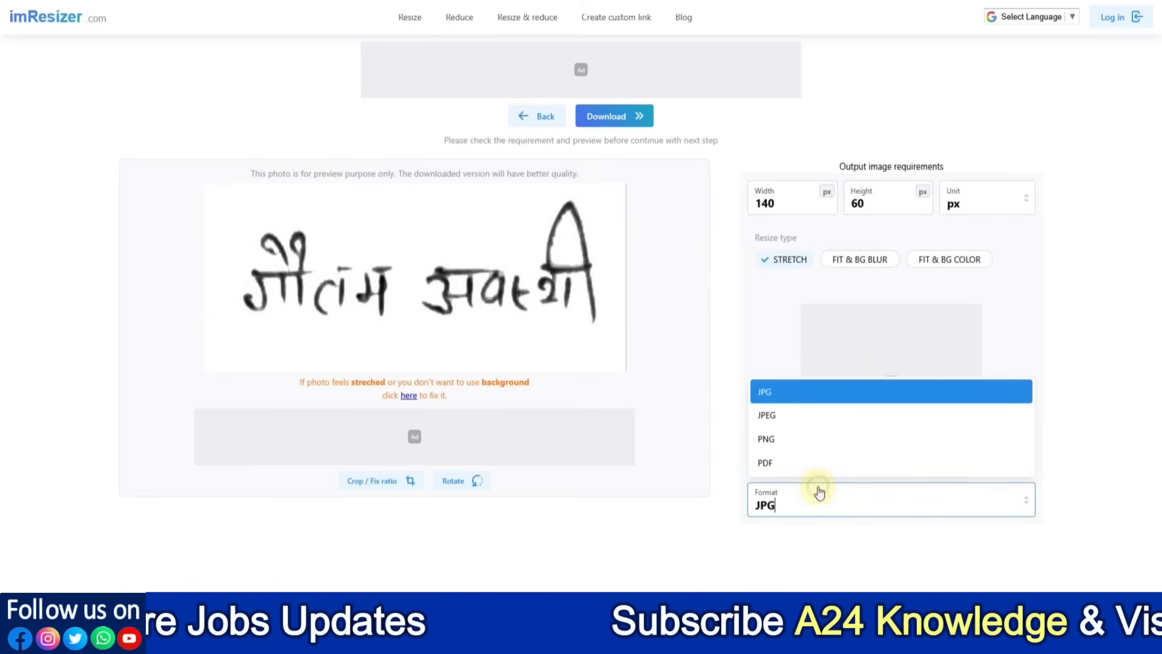
{"action": "left_click", "coordinate": [786, 413]}
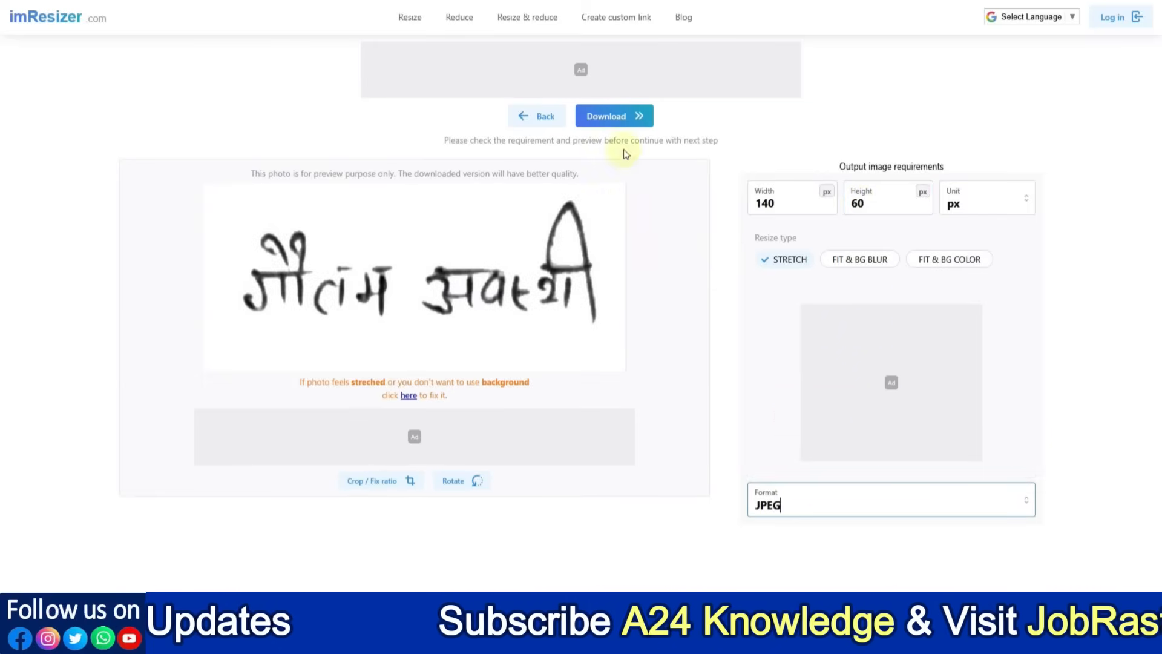
{"action": "left_click", "coordinate": [611, 117]}
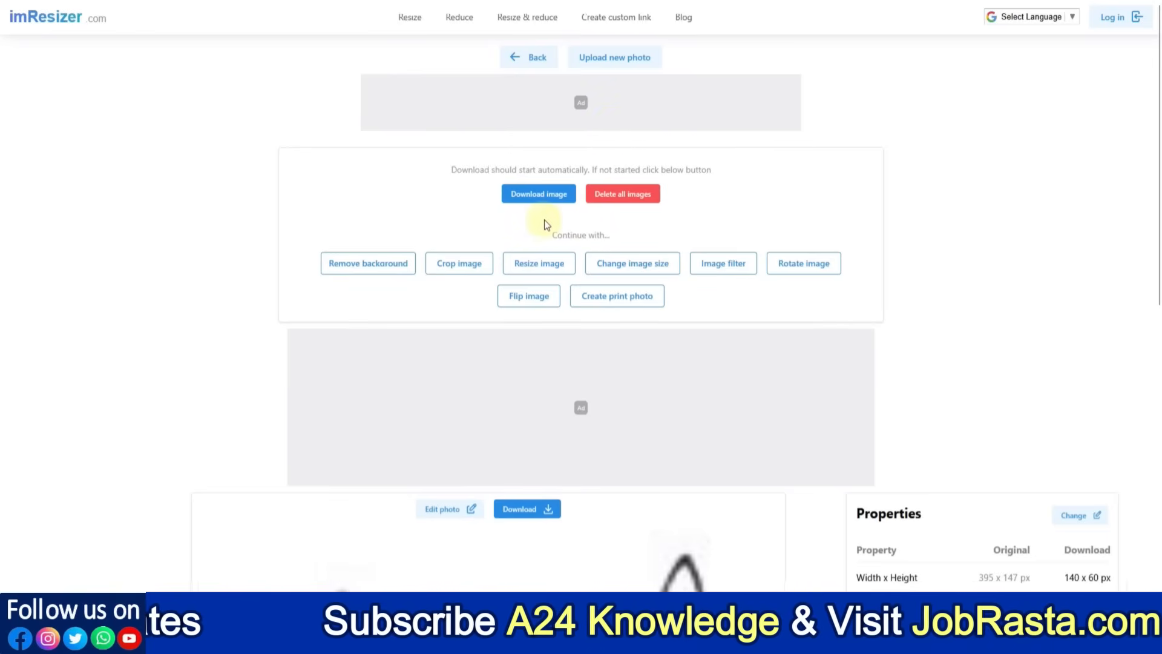
{"action": "left_click", "coordinate": [539, 200]}
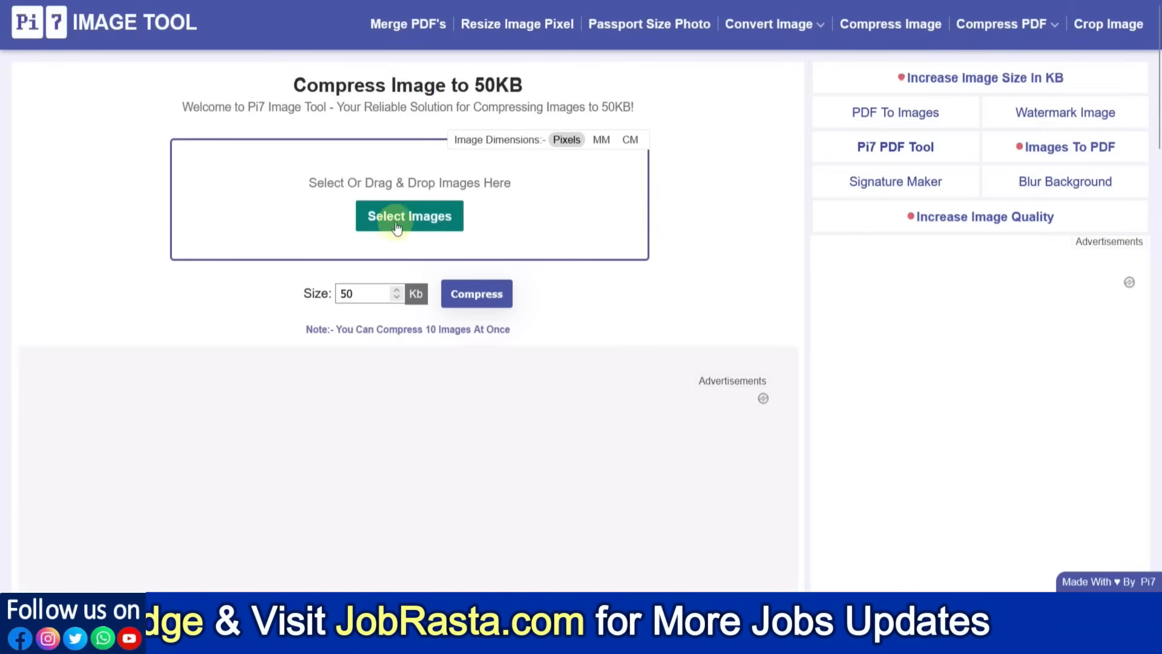
Load the resized signature, set target size to 44 KB, compress it and download the result.
{"action": "left_click", "coordinate": [428, 230]}
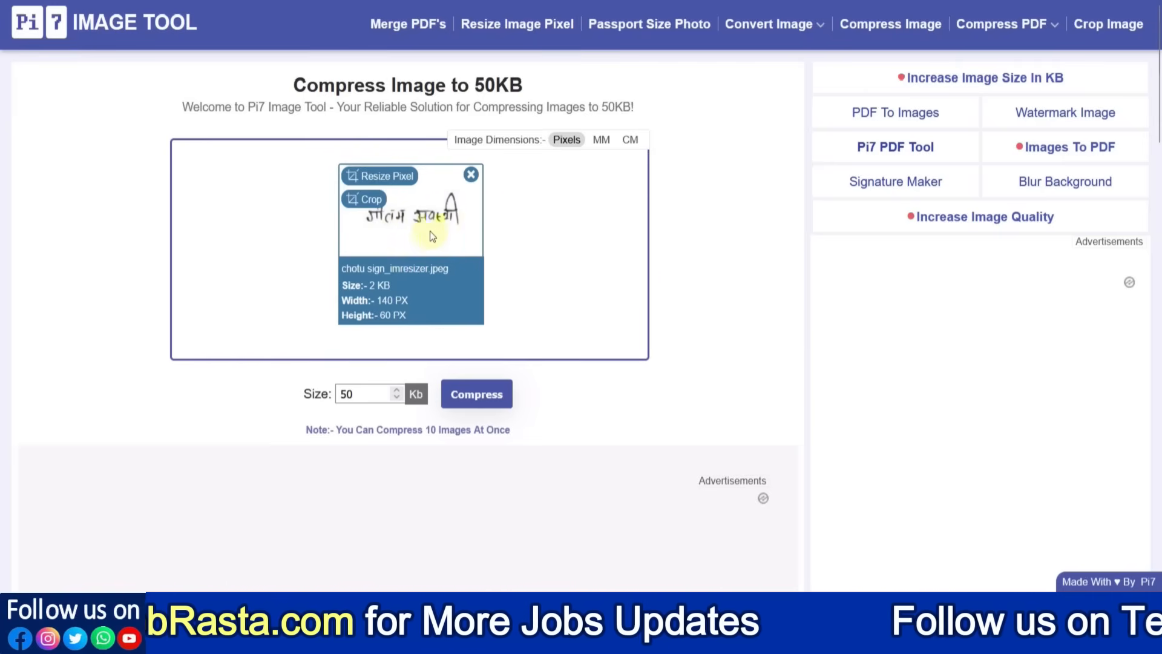
{"action": "double_click", "coordinate": [347, 394]}
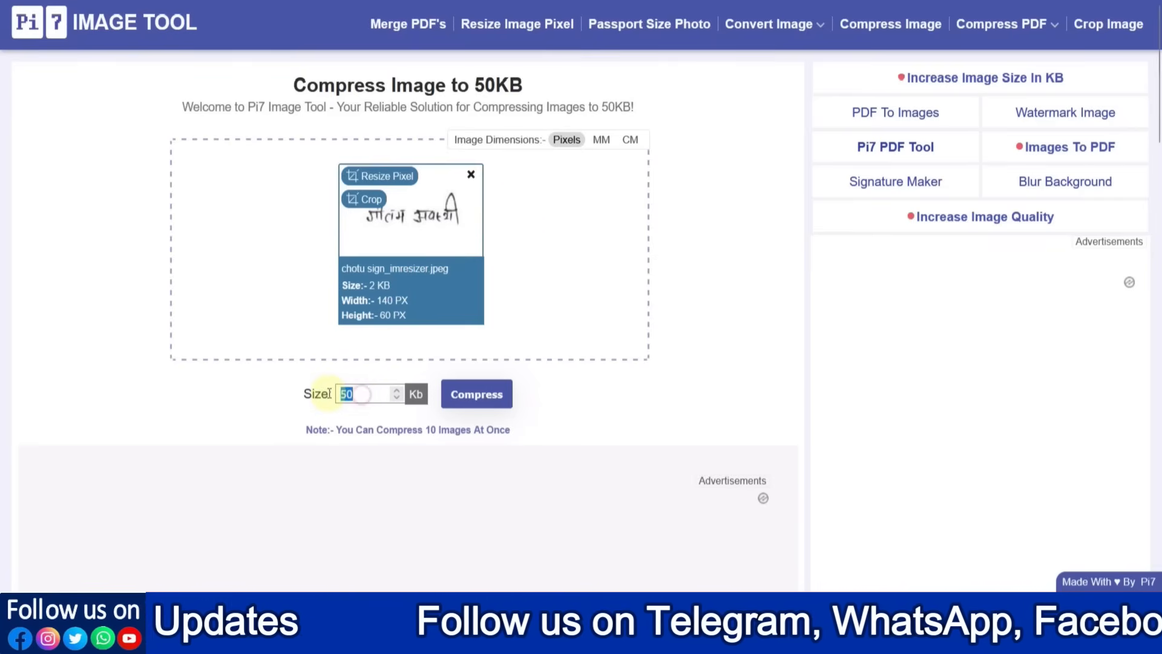
{"action": "type", "text": "44"}
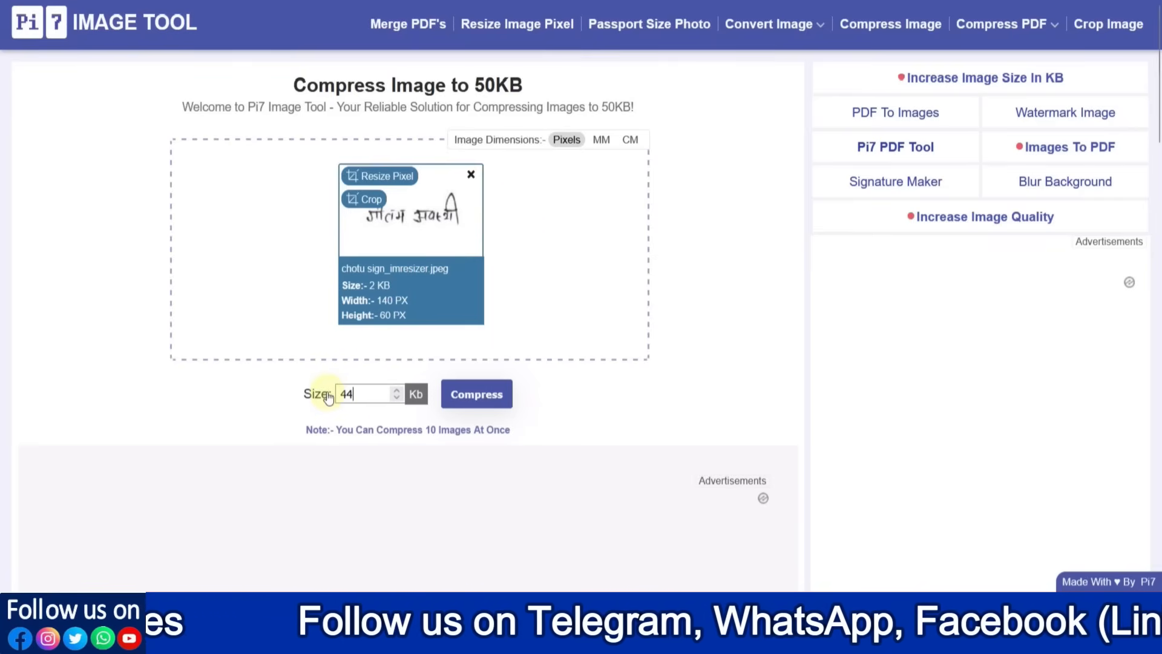
{"action": "left_click", "coordinate": [477, 394]}
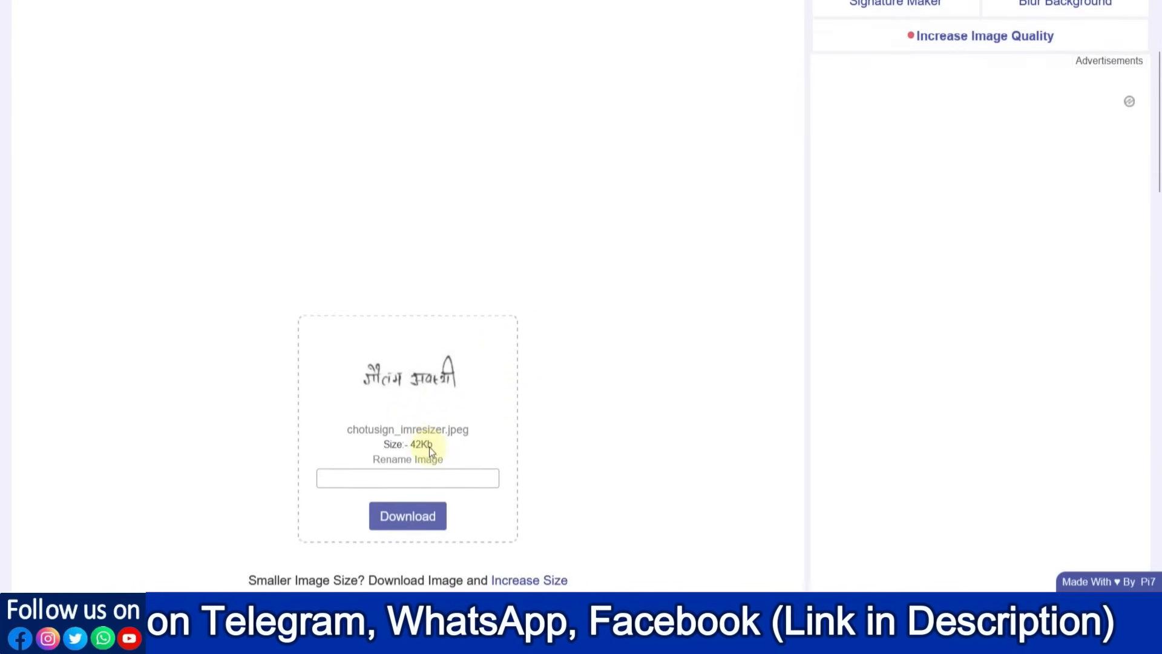
{"action": "left_click", "coordinate": [408, 518]}
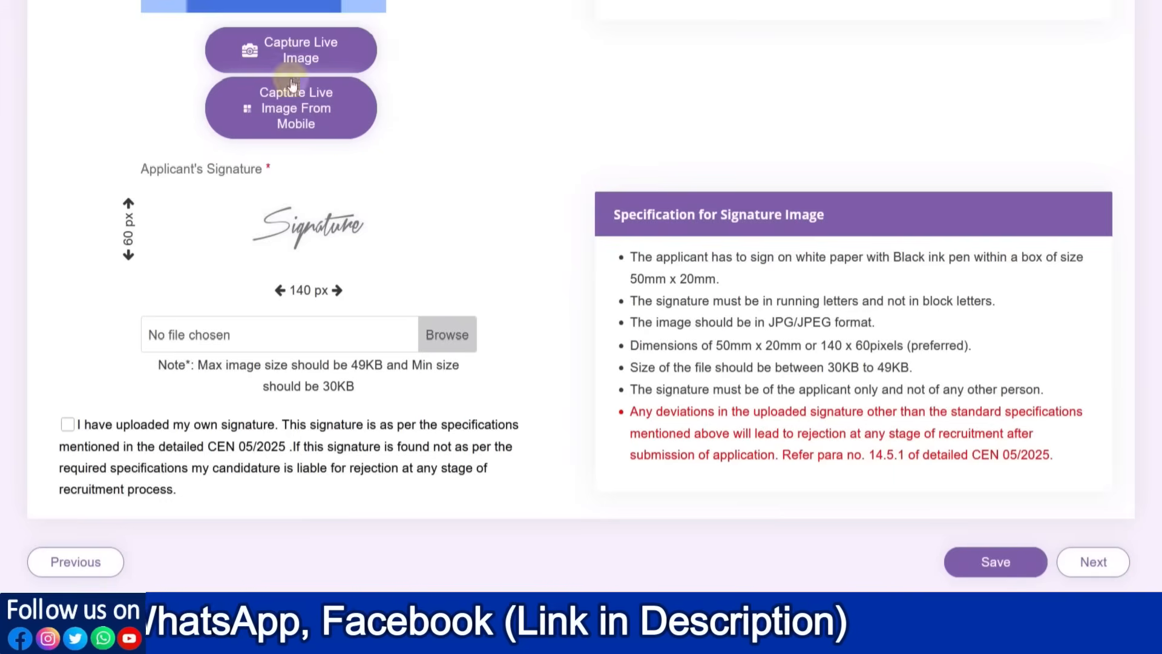
Upload the compressed signature JPEG under Applicant's Signature and accept the crop.
{"action": "left_click", "coordinate": [443, 345]}
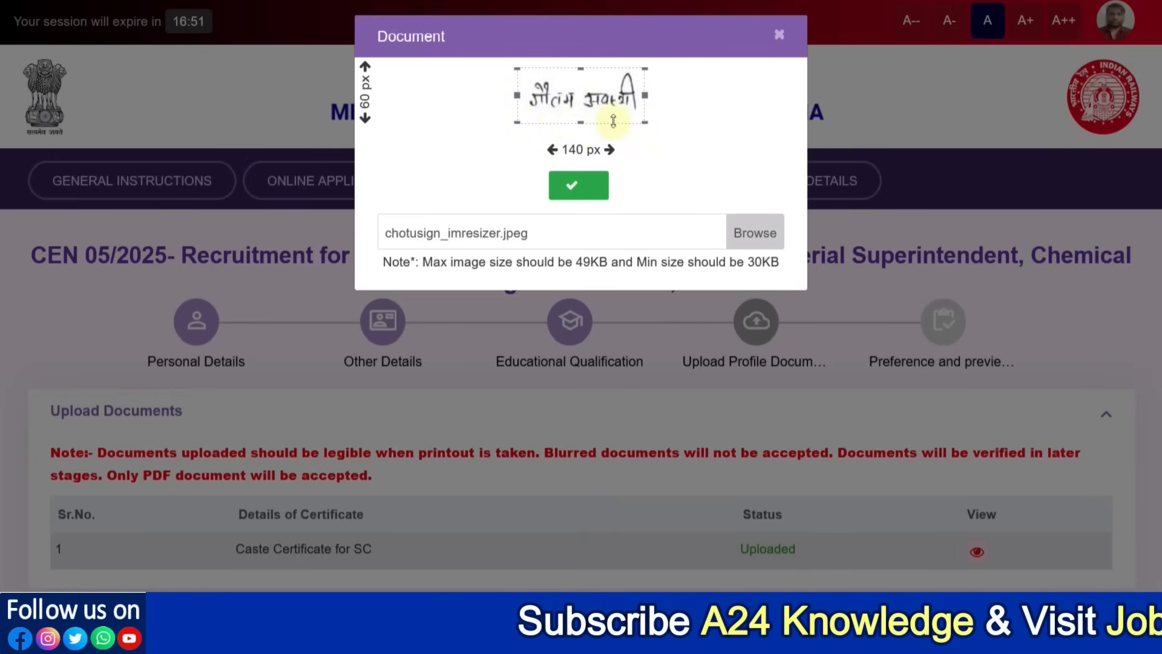
{"action": "left_click", "coordinate": [577, 188]}
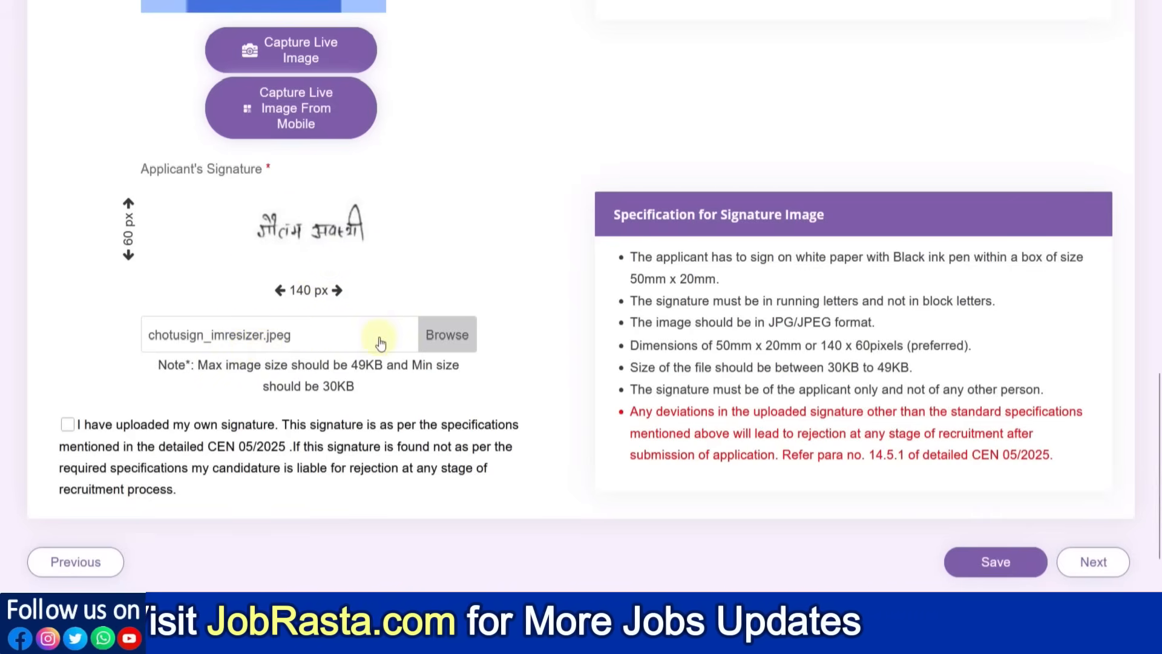
{"action": "scroll", "coordinate": [381, 342], "scroll_direction": "up", "scroll_amount": 1}
{"action": "scroll", "coordinate": [427, 341], "scroll_direction": "up", "scroll_amount": 3}
Cancel the live image capture and display the QR code for capturing from mobile.
{"action": "scroll", "coordinate": [429, 341], "scroll_direction": "up", "scroll_amount": 2}
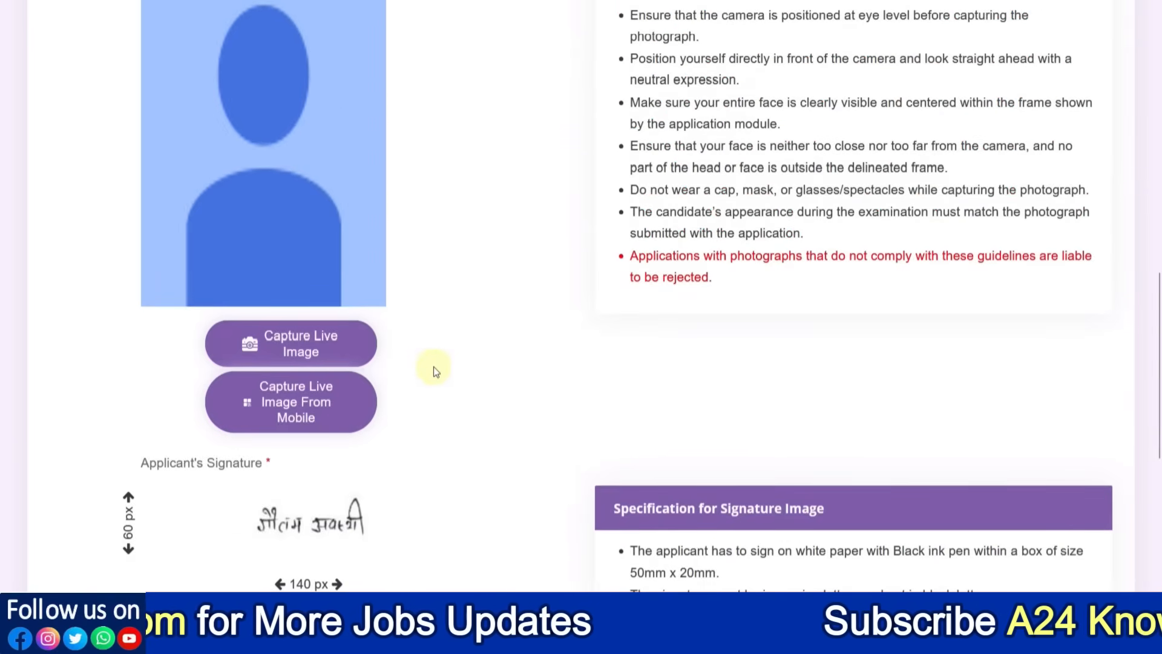
{"action": "left_click", "coordinate": [313, 362]}
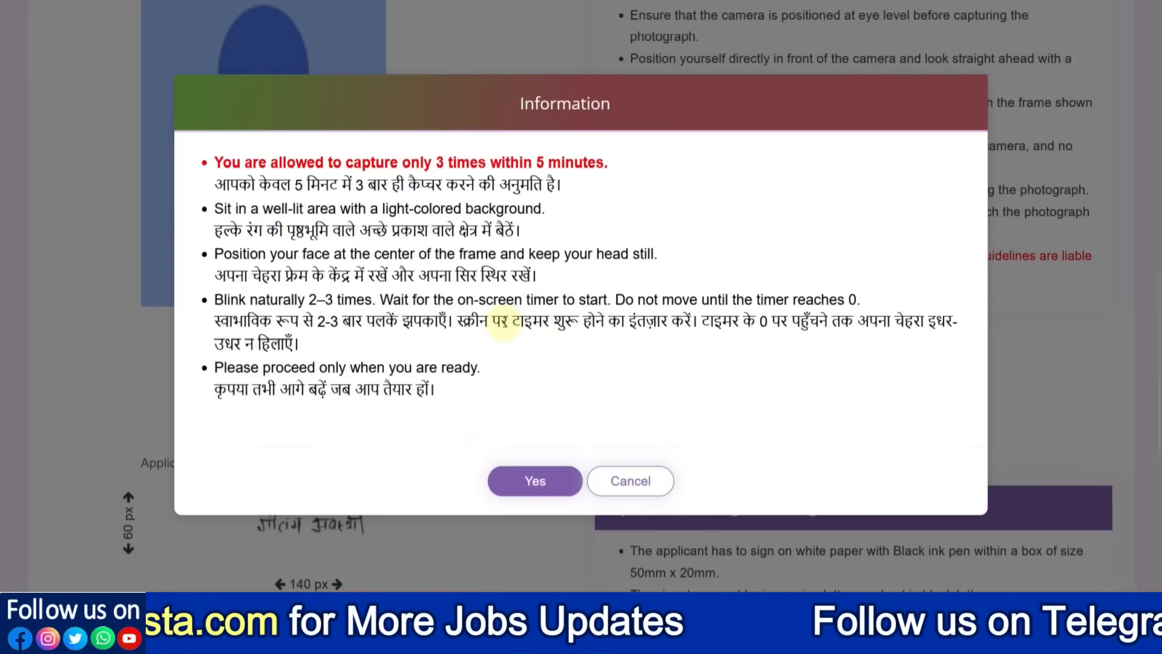
{"action": "left_click", "coordinate": [628, 480]}
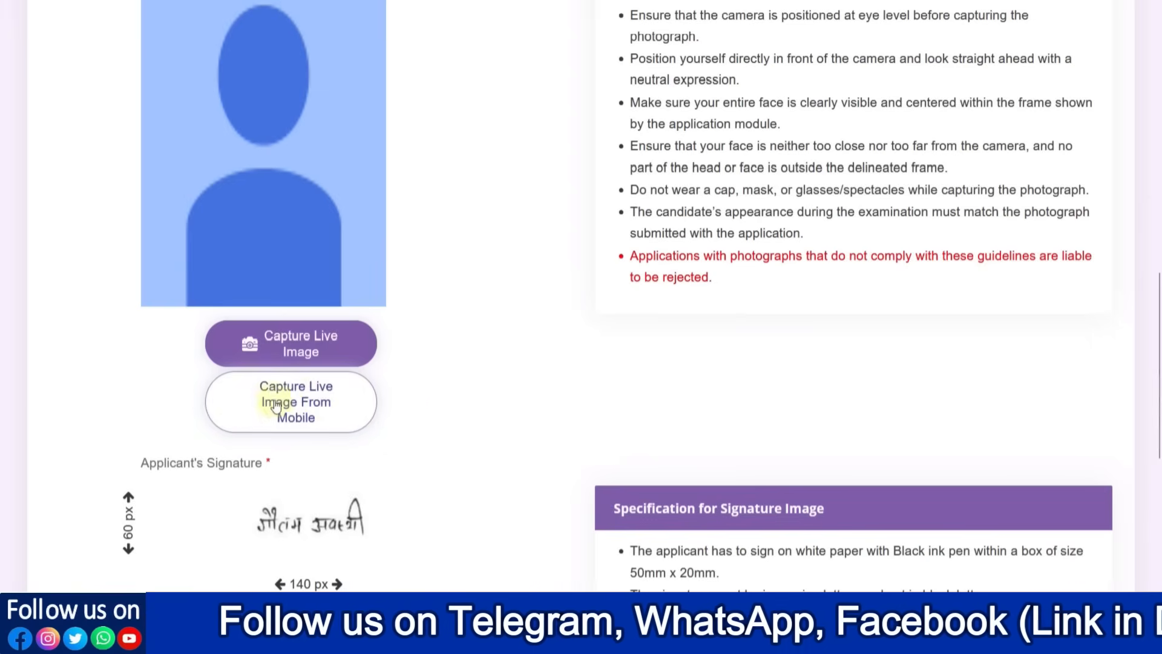
{"action": "left_click", "coordinate": [303, 424]}
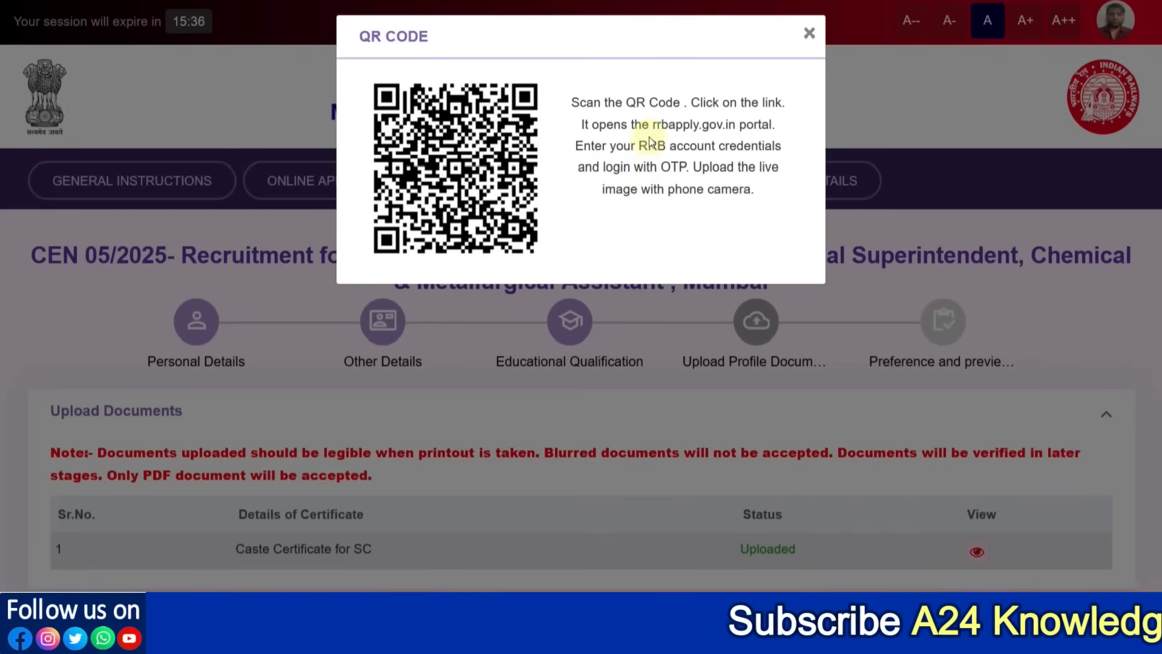
{"action": "left_click_drag", "start_coordinate": [652, 126], "coordinate": [730, 125]}
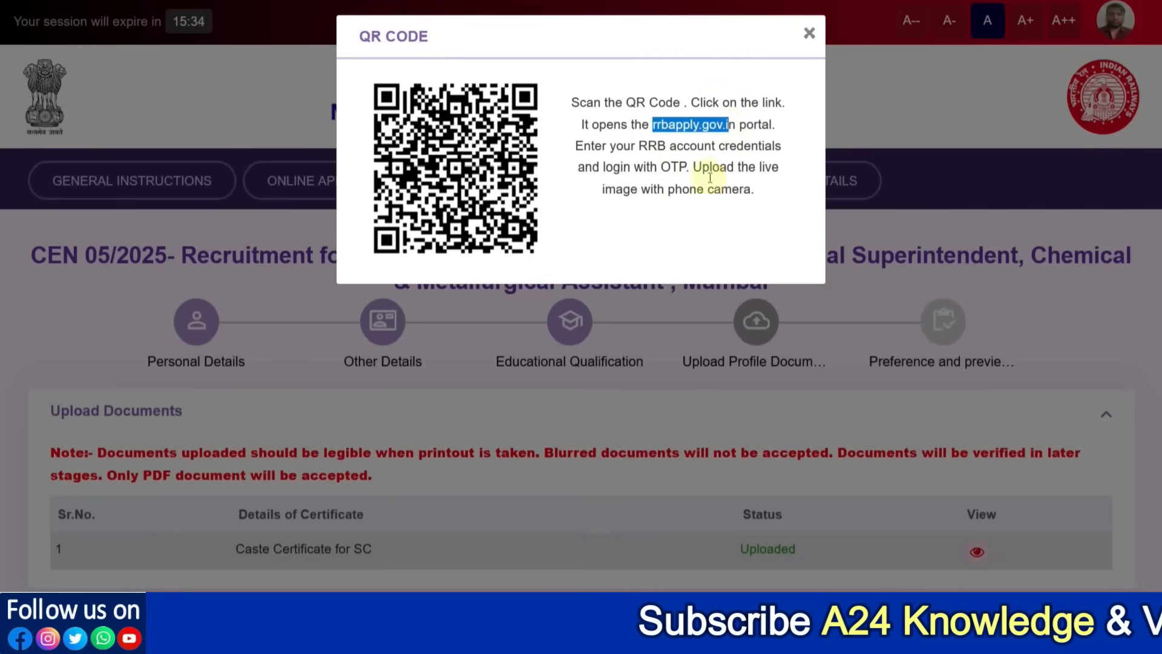
{"action": "left_click", "coordinate": [610, 244]}
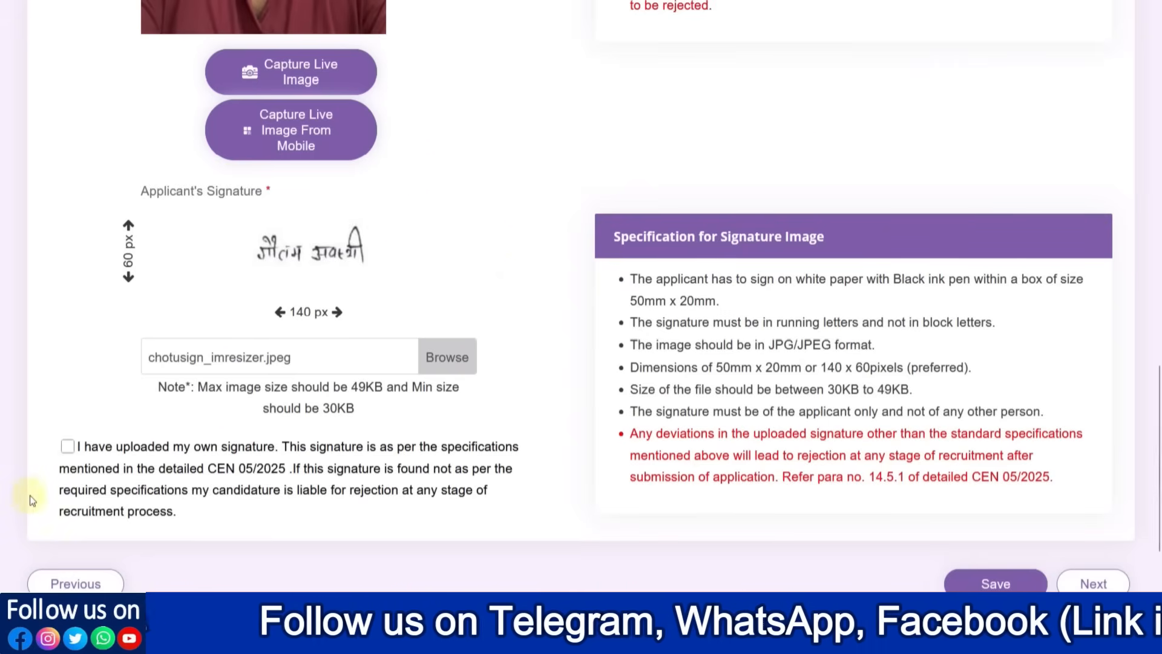
Tick the own-signature declaration, save photo and signature, and continue to the Preference step.
{"action": "left_click", "coordinate": [68, 446]}
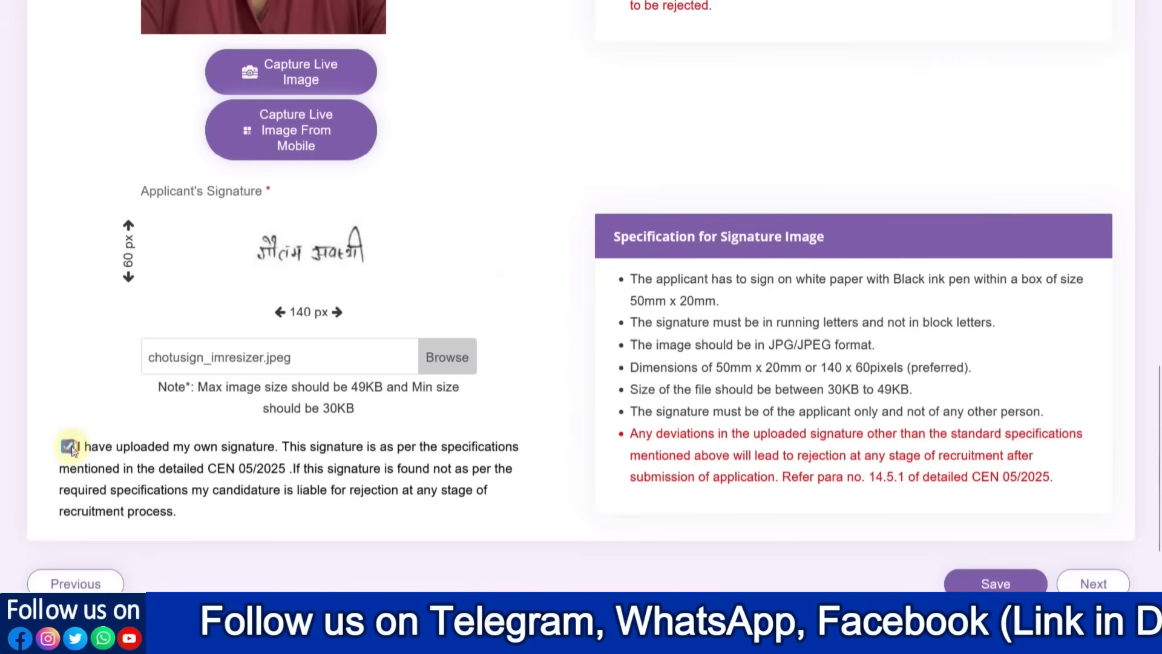
{"action": "left_click", "coordinate": [957, 584]}
{"action": "scroll", "coordinate": [960, 552], "scroll_direction": "down", "scroll_amount": 2}
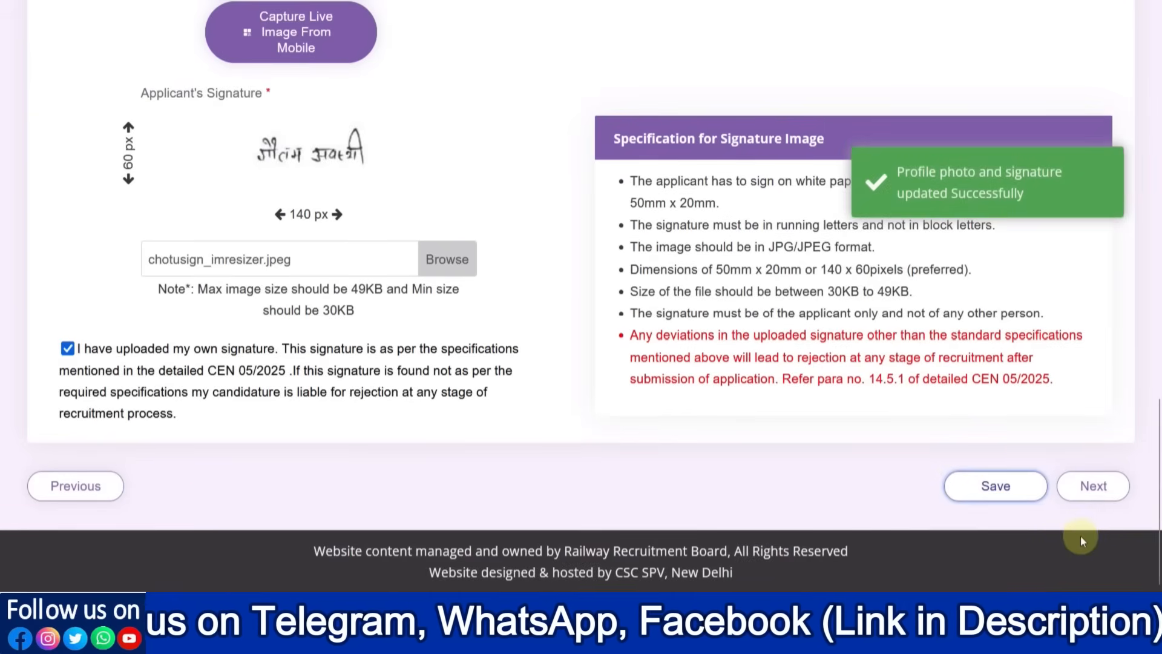
{"action": "left_click", "coordinate": [1092, 488]}
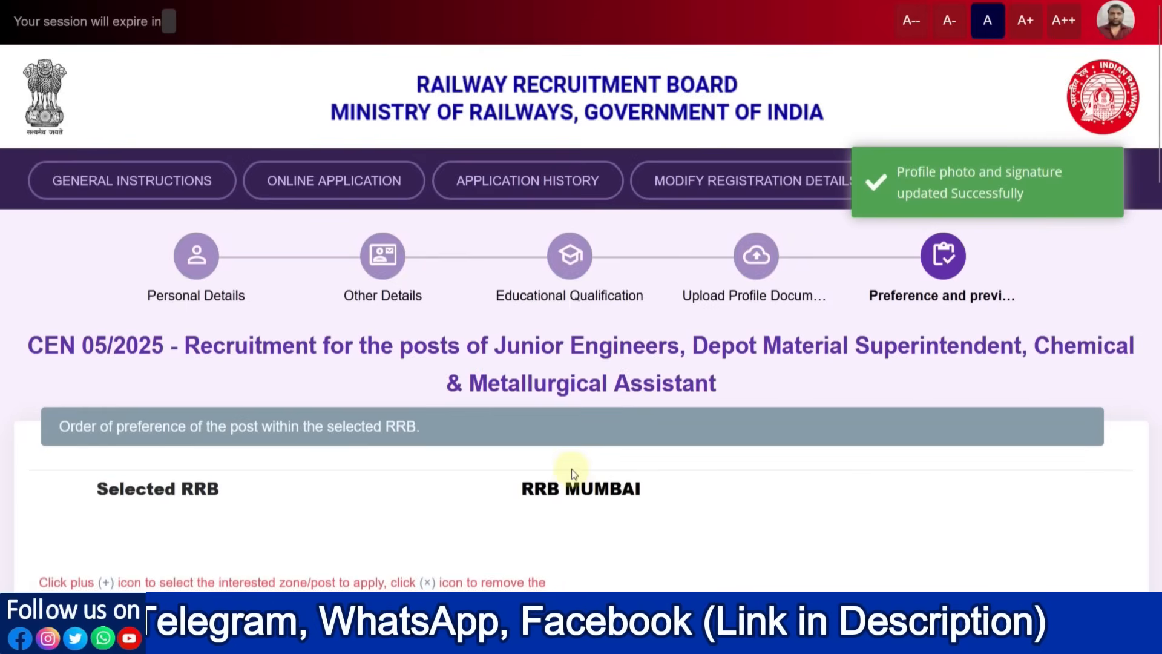
Scroll down to the Eligible Post(s) list for RRB MUMBAI.
{"action": "scroll", "coordinate": [540, 464], "scroll_direction": "down", "scroll_amount": 3}
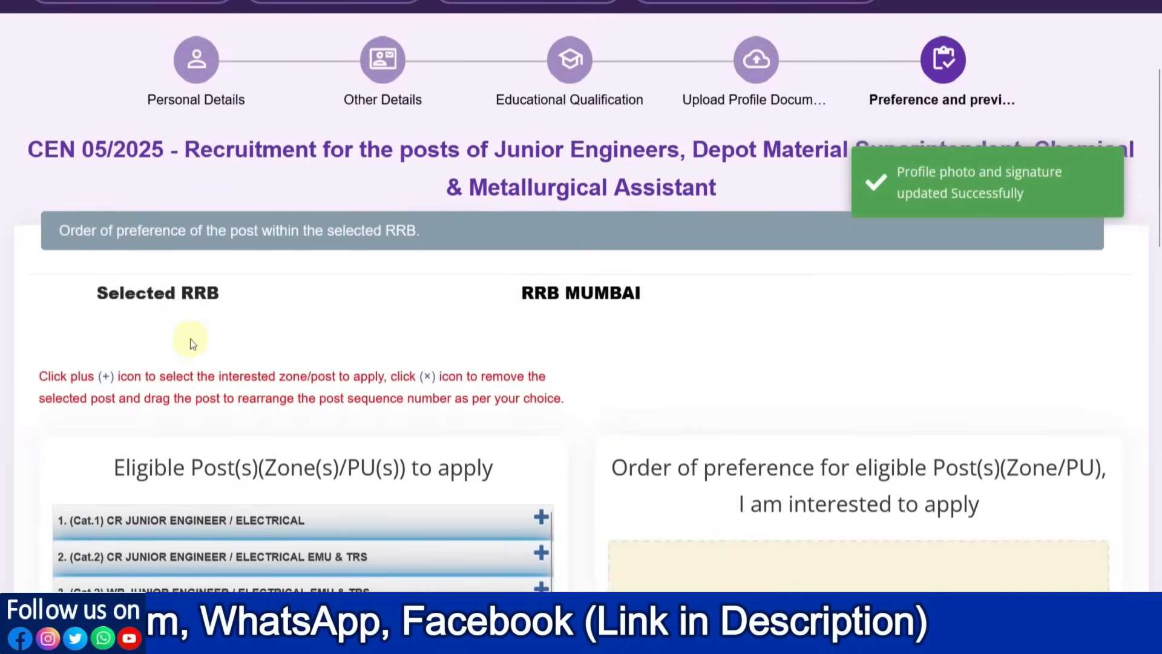
{"action": "scroll", "coordinate": [366, 333], "scroll_direction": "down", "scroll_amount": 1}
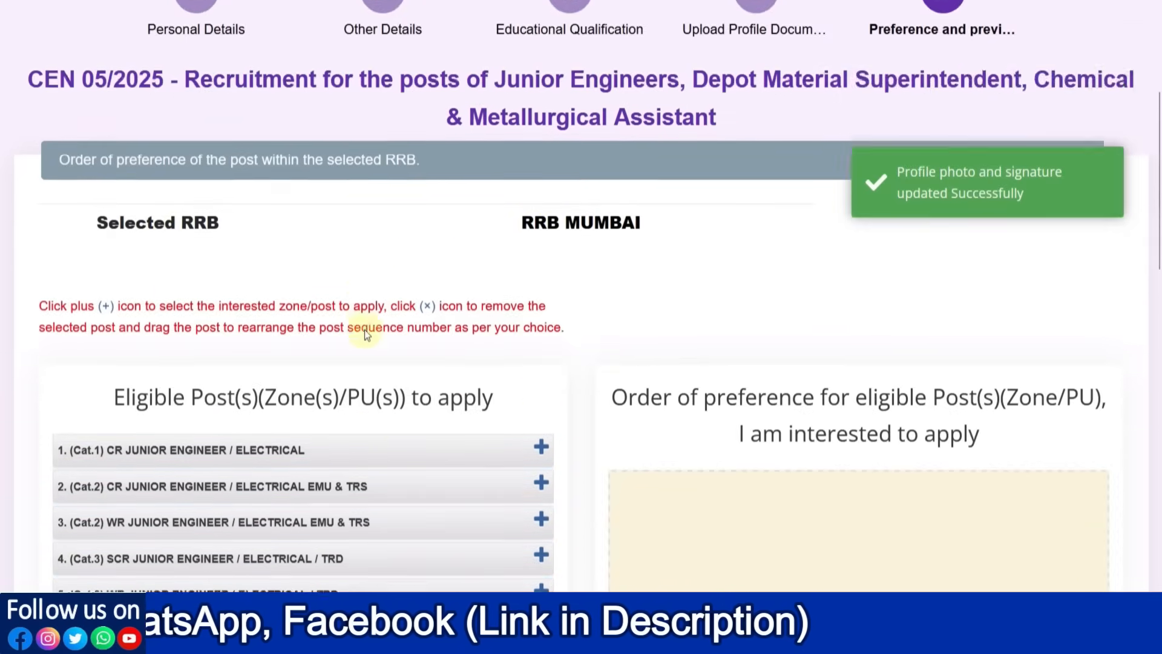
{"action": "scroll", "coordinate": [364, 329], "scroll_direction": "down", "scroll_amount": 4}
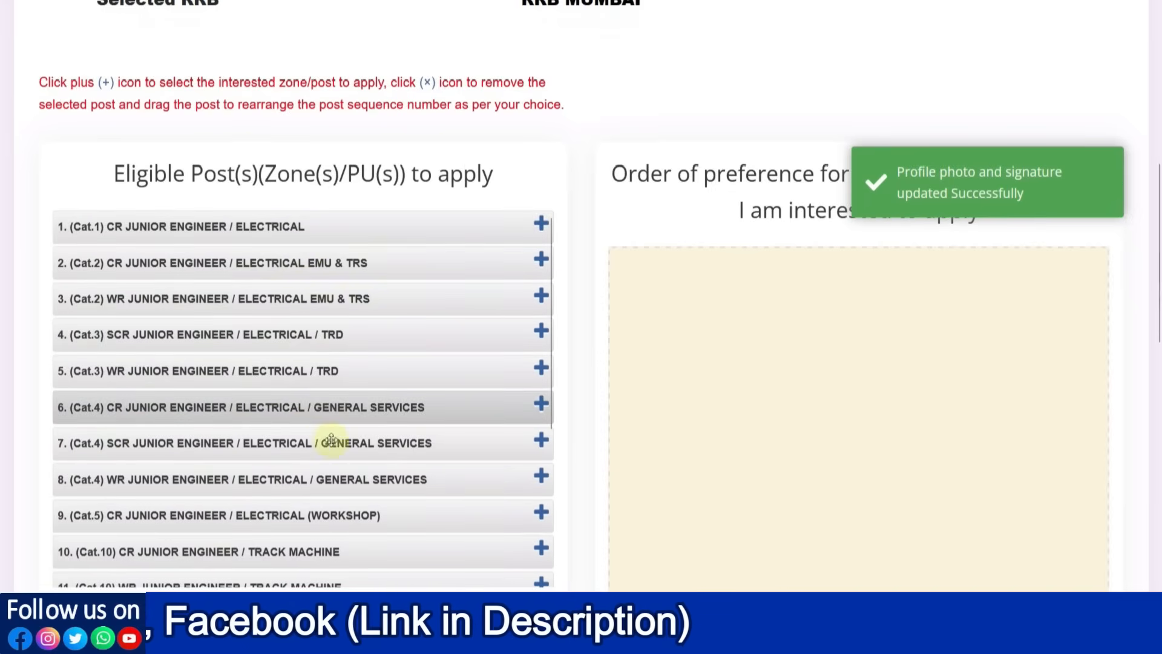
{"action": "scroll", "coordinate": [355, 453], "scroll_direction": "down", "scroll_amount": 4}
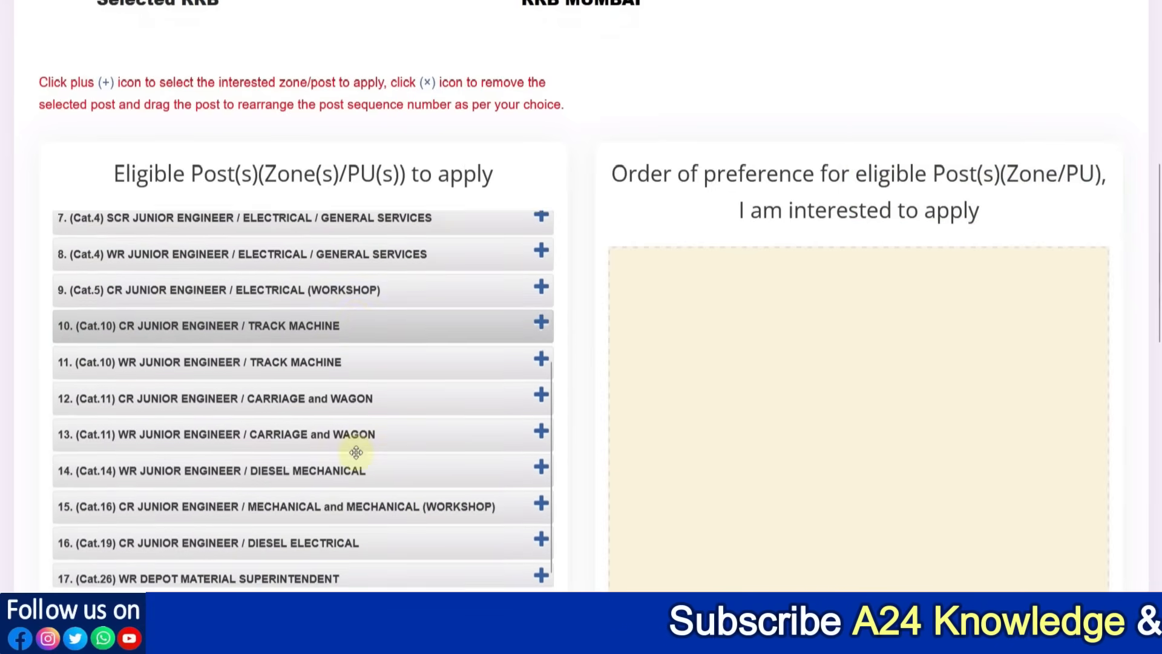